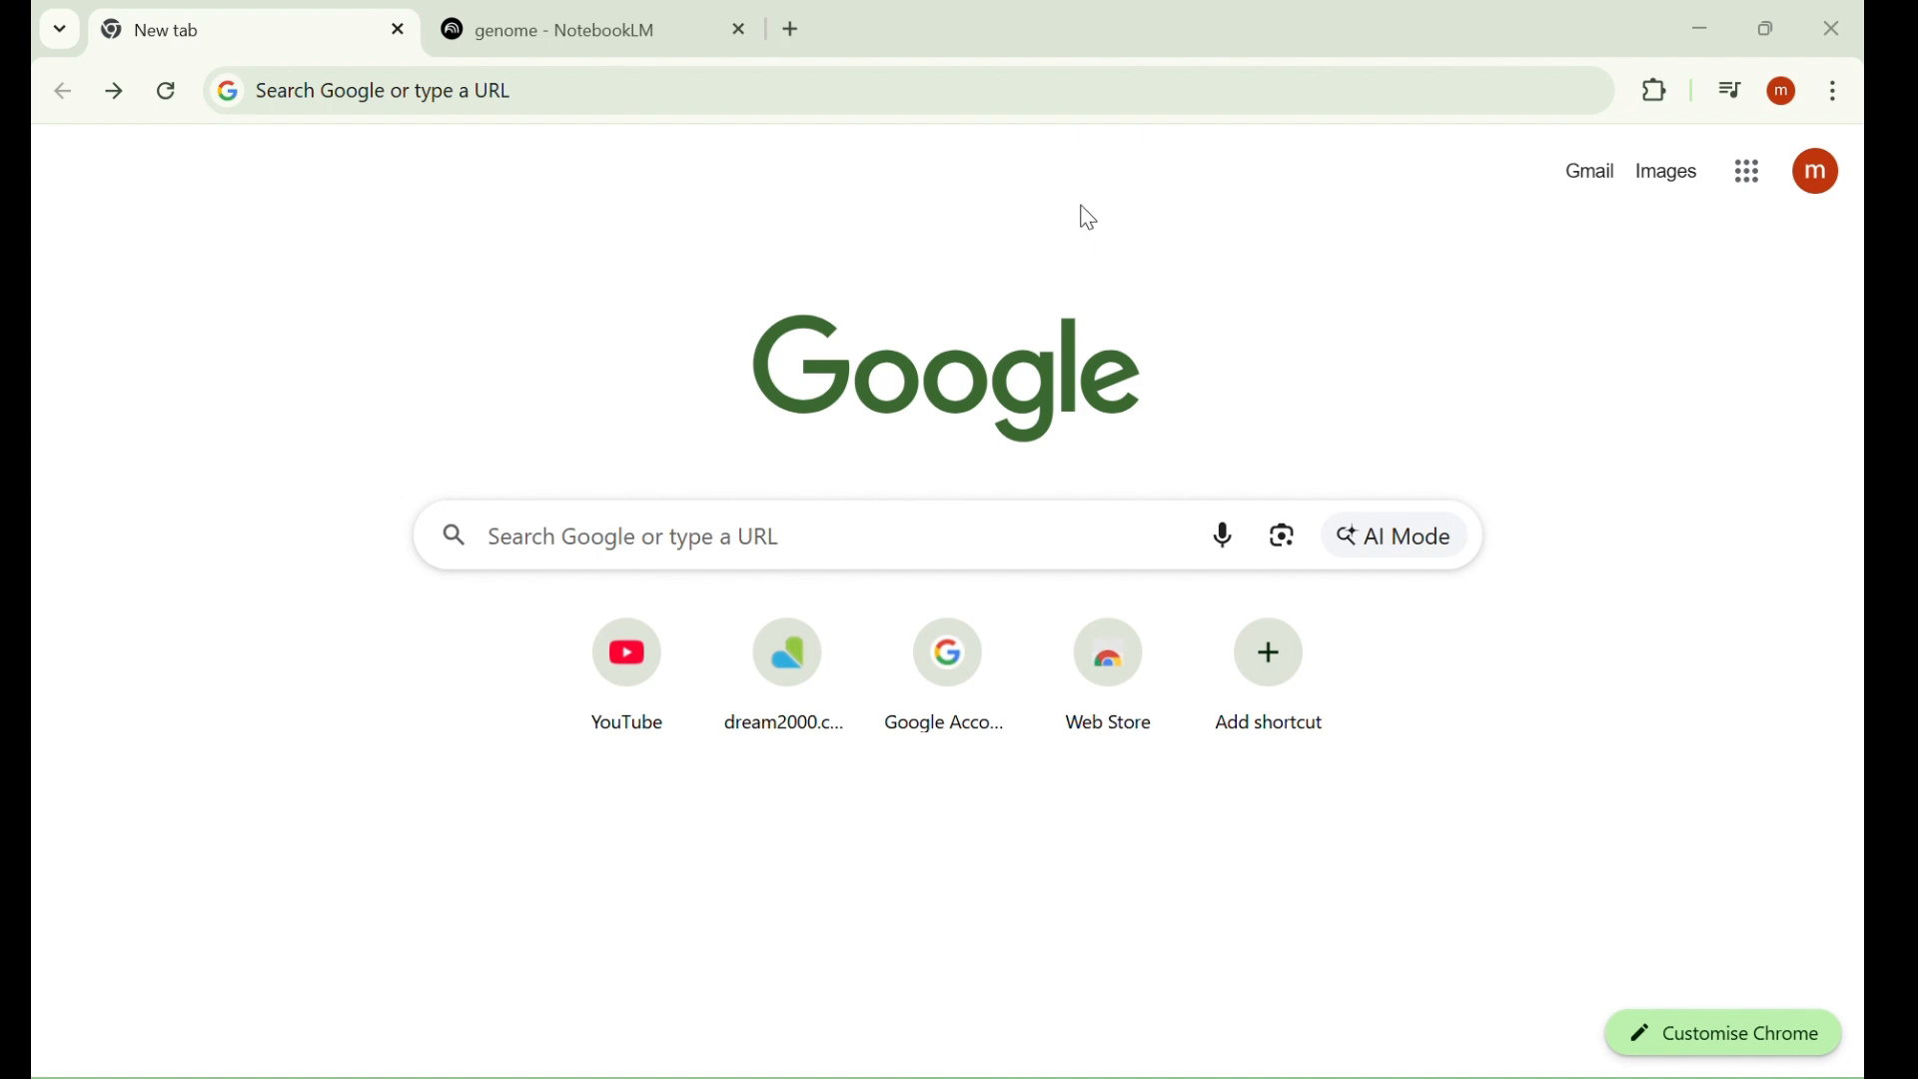
Search the web for NotebookLM and open its official website
left_click(609, 93)
type("NOtebooklm")
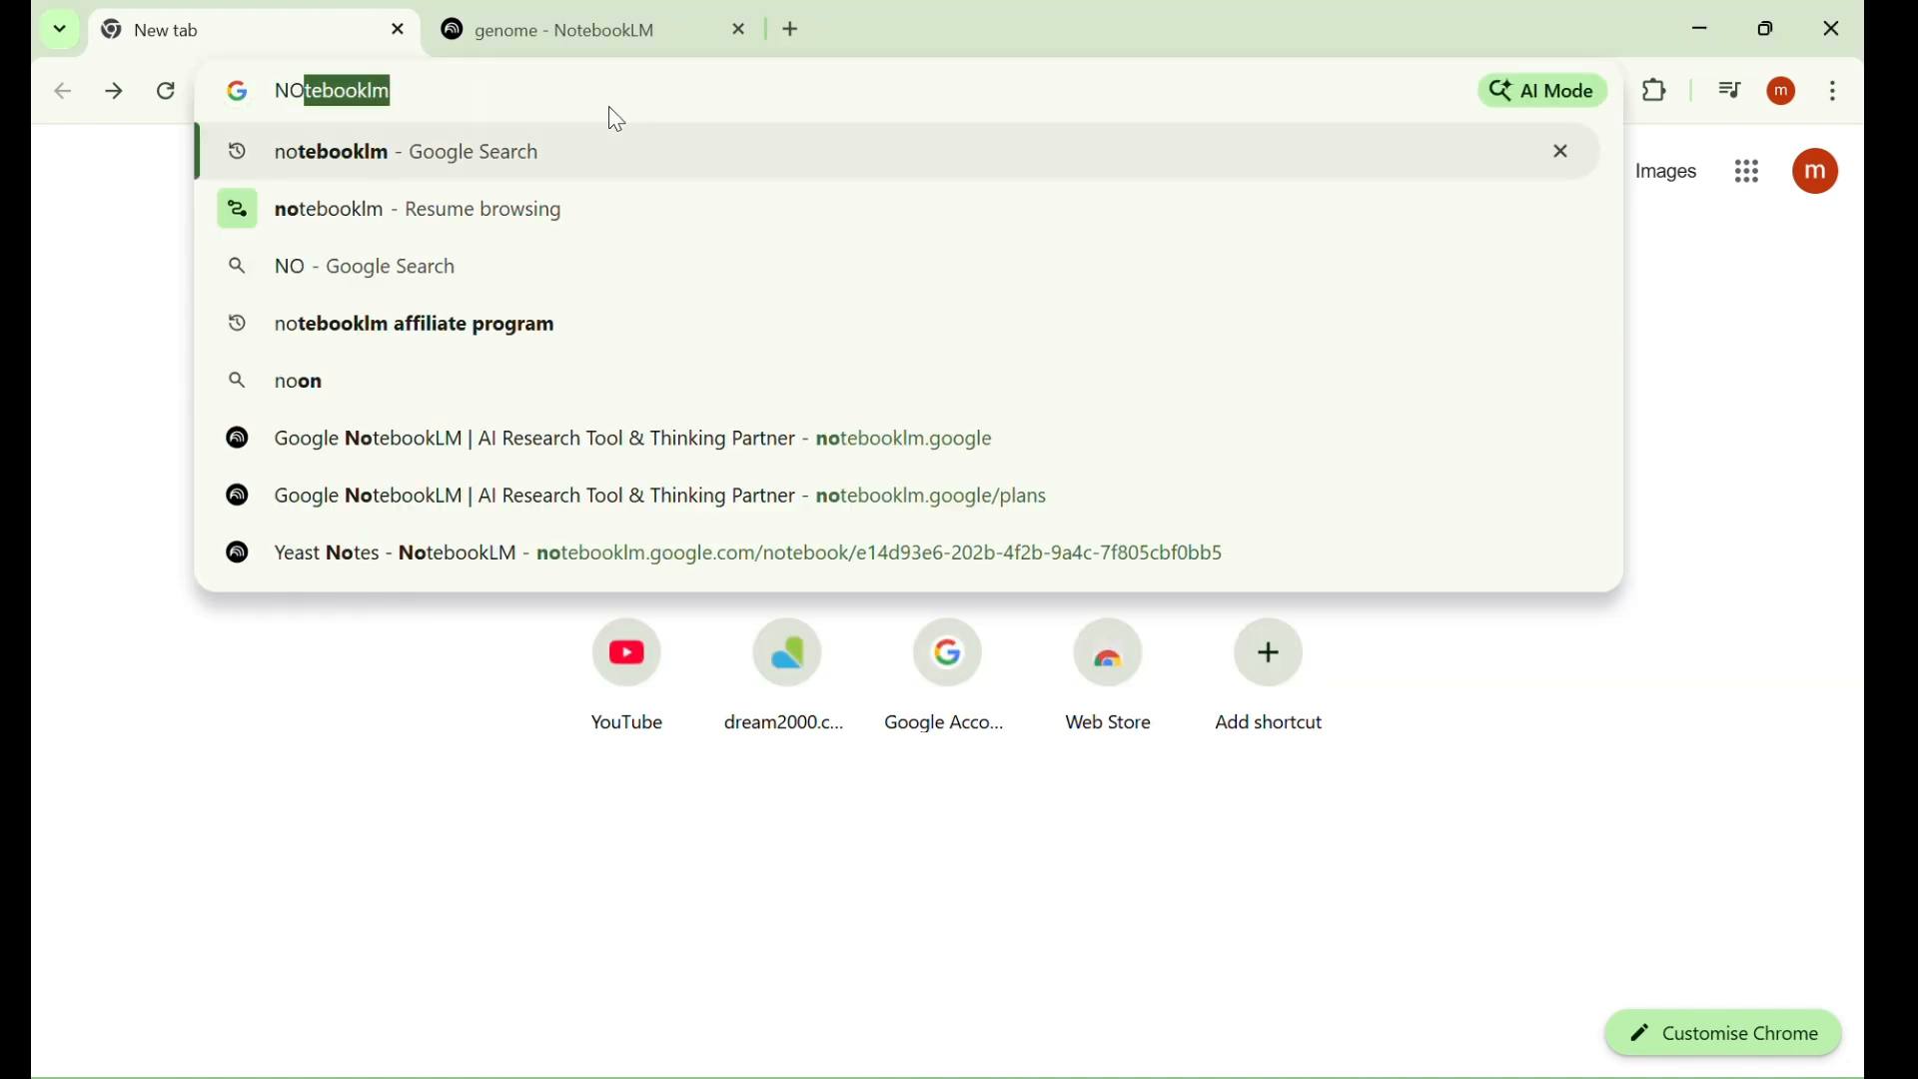
key("Return")
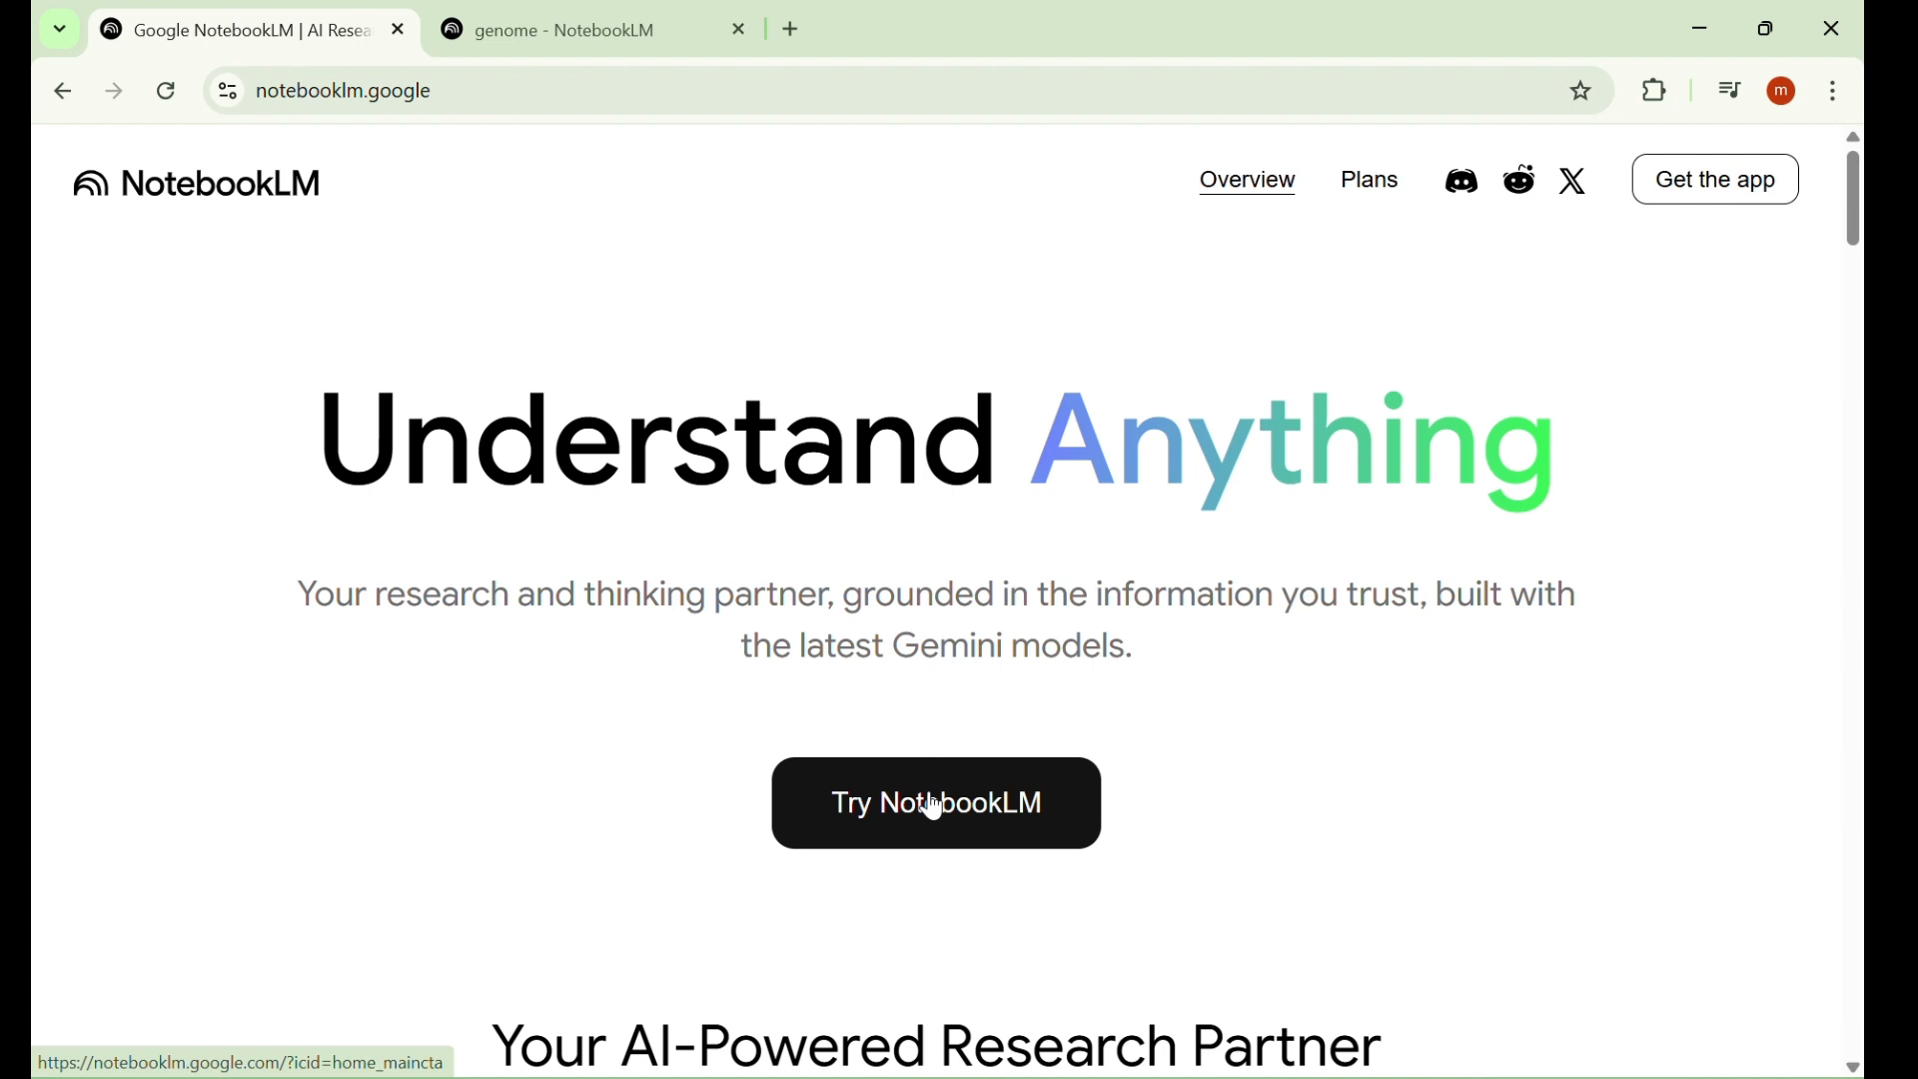
Examine the NotebookLM plans page, comparing the features and usage limits of the standard, Plus, Pro and Ultra plans
left_click(1379, 201)
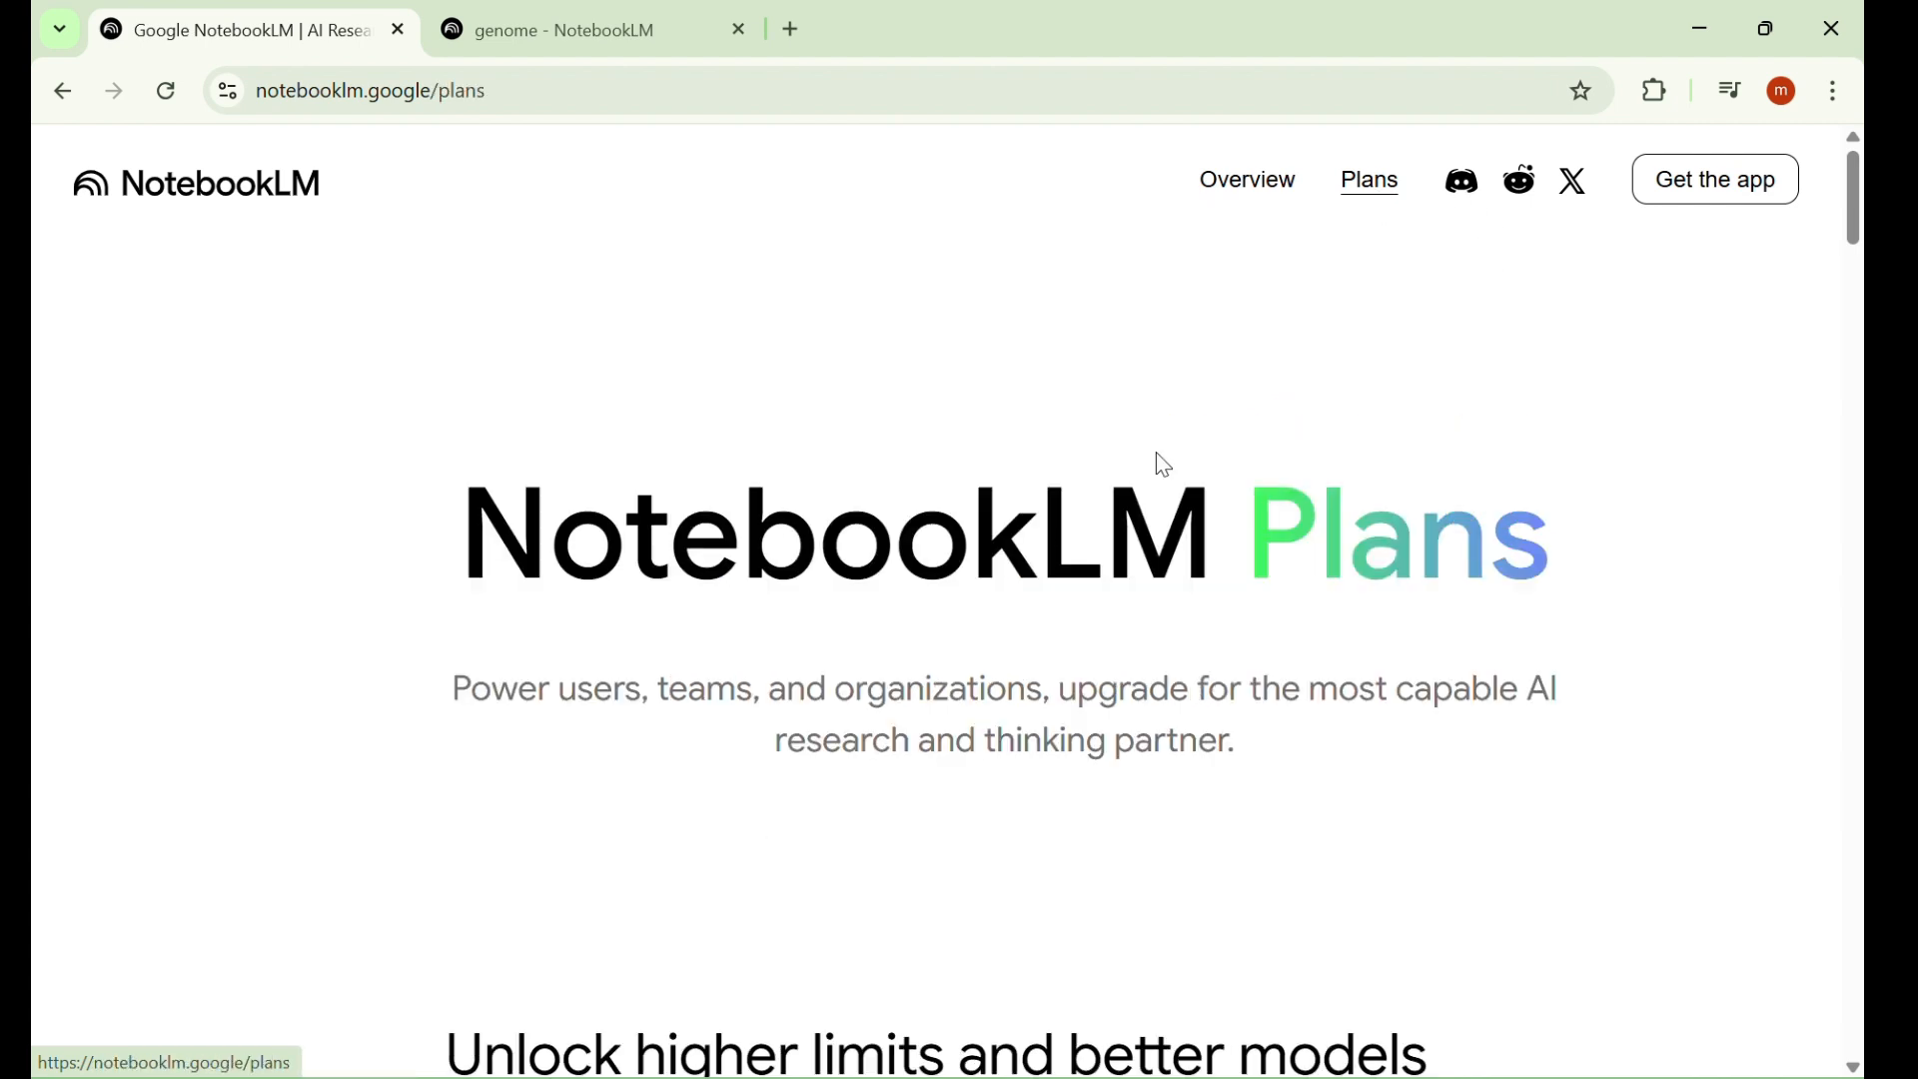
scroll(1005, 636, "down", 6)
scroll(956, 660, "up", 1)
scroll(908, 633, "down", 3)
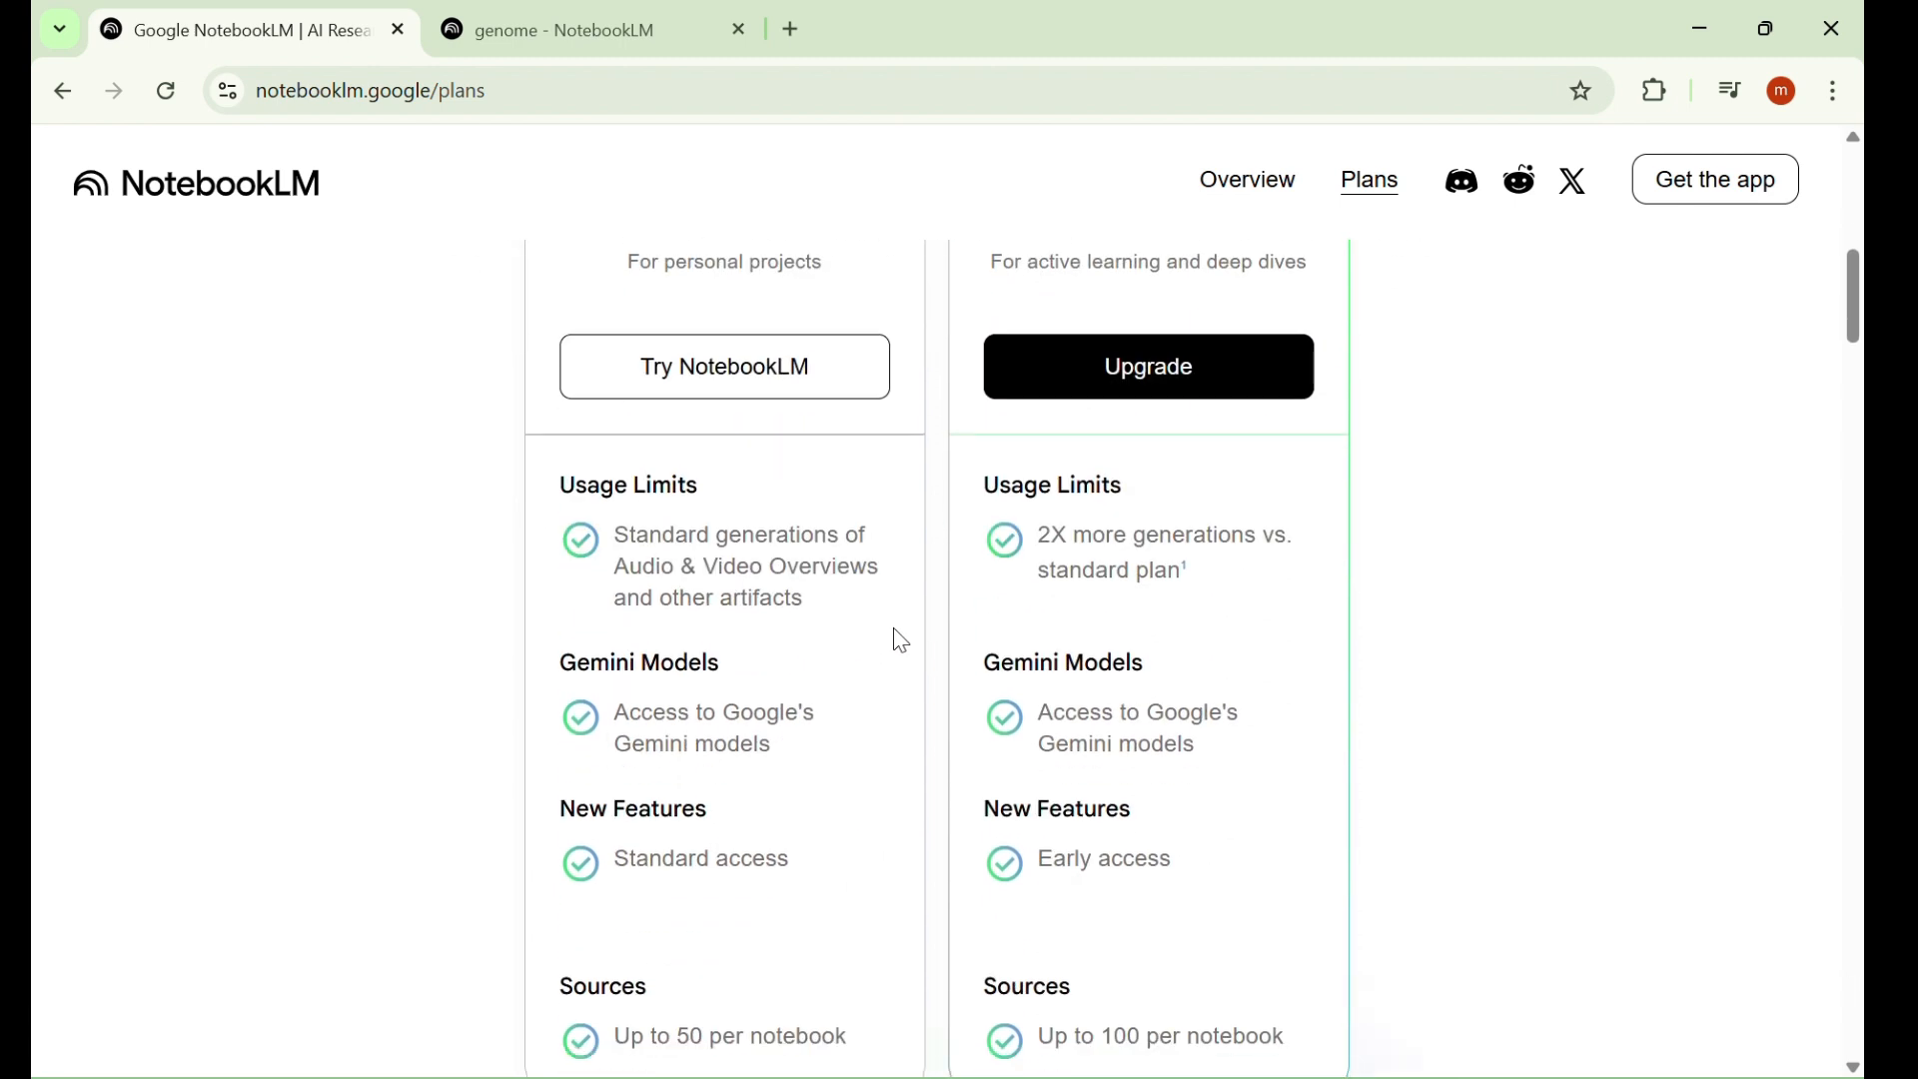
scroll(904, 648, "up", 3)
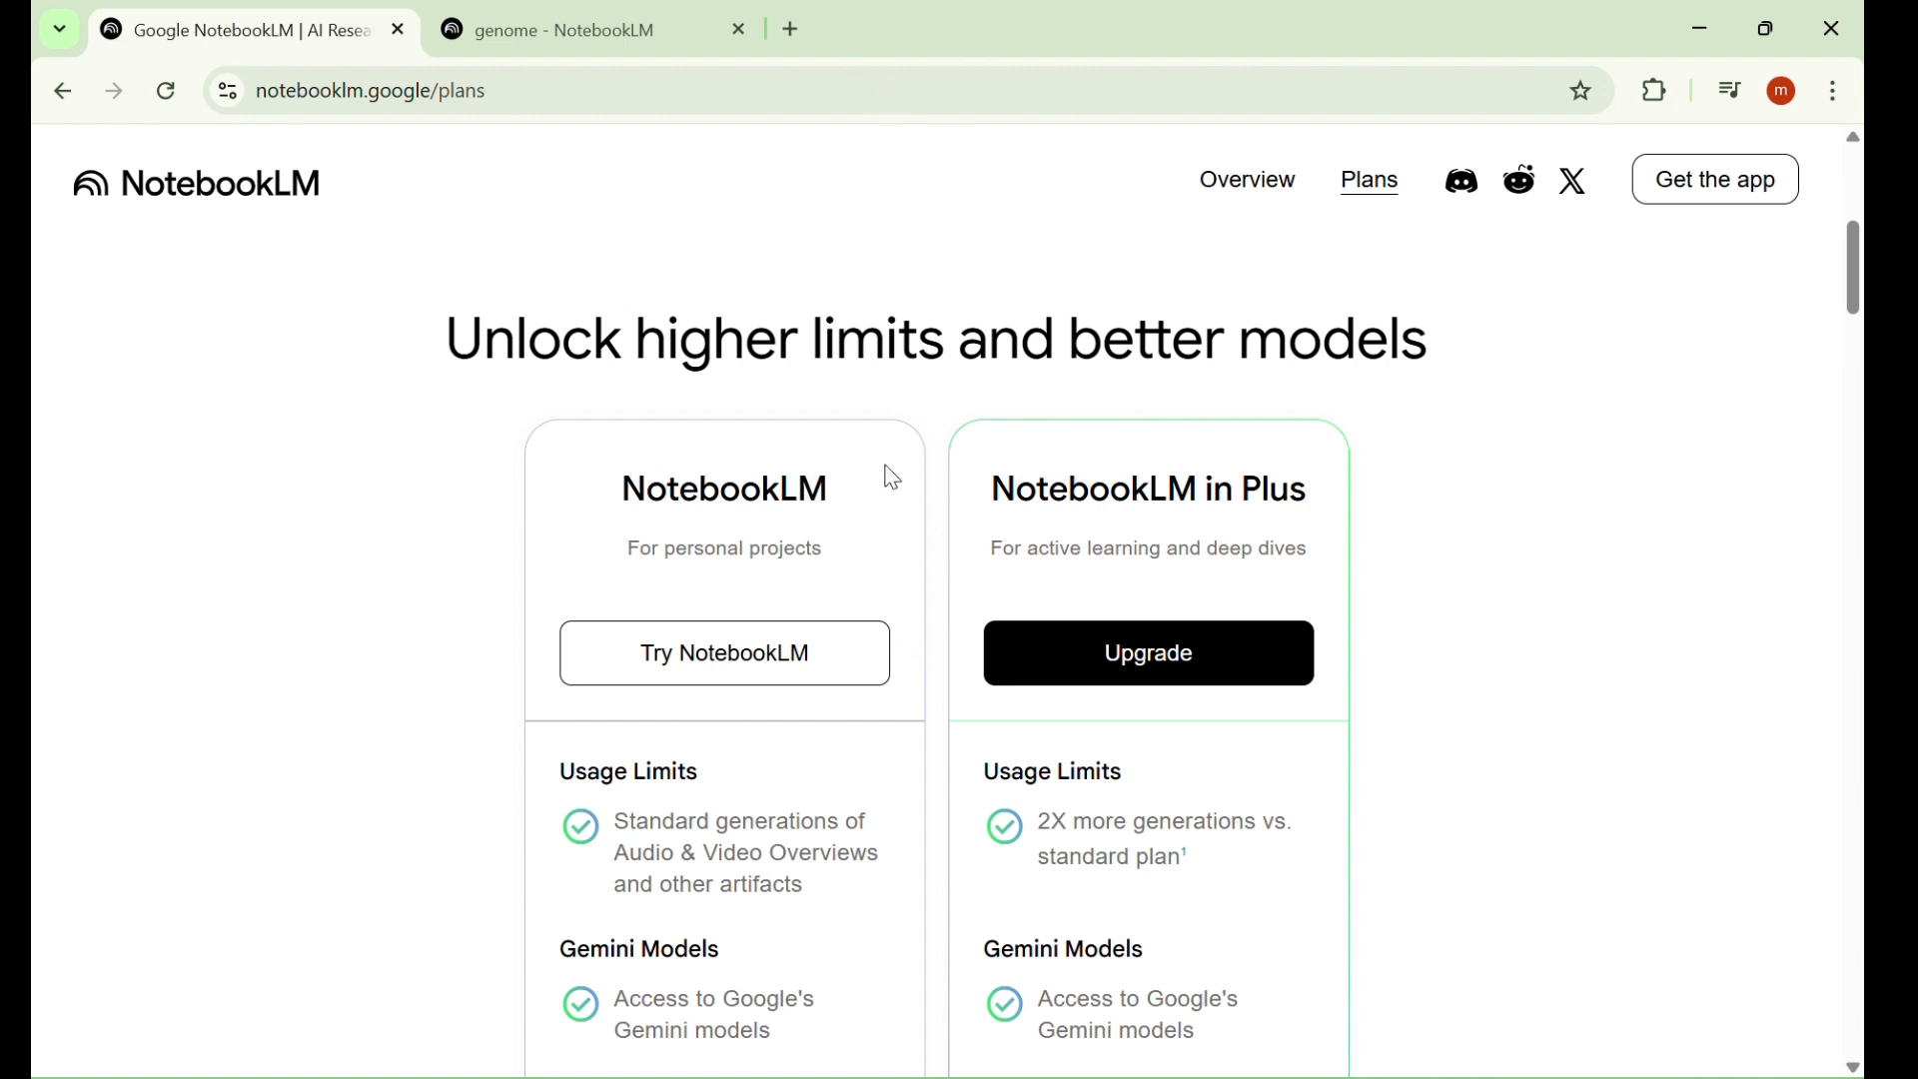
scroll(866, 524, "down", 9)
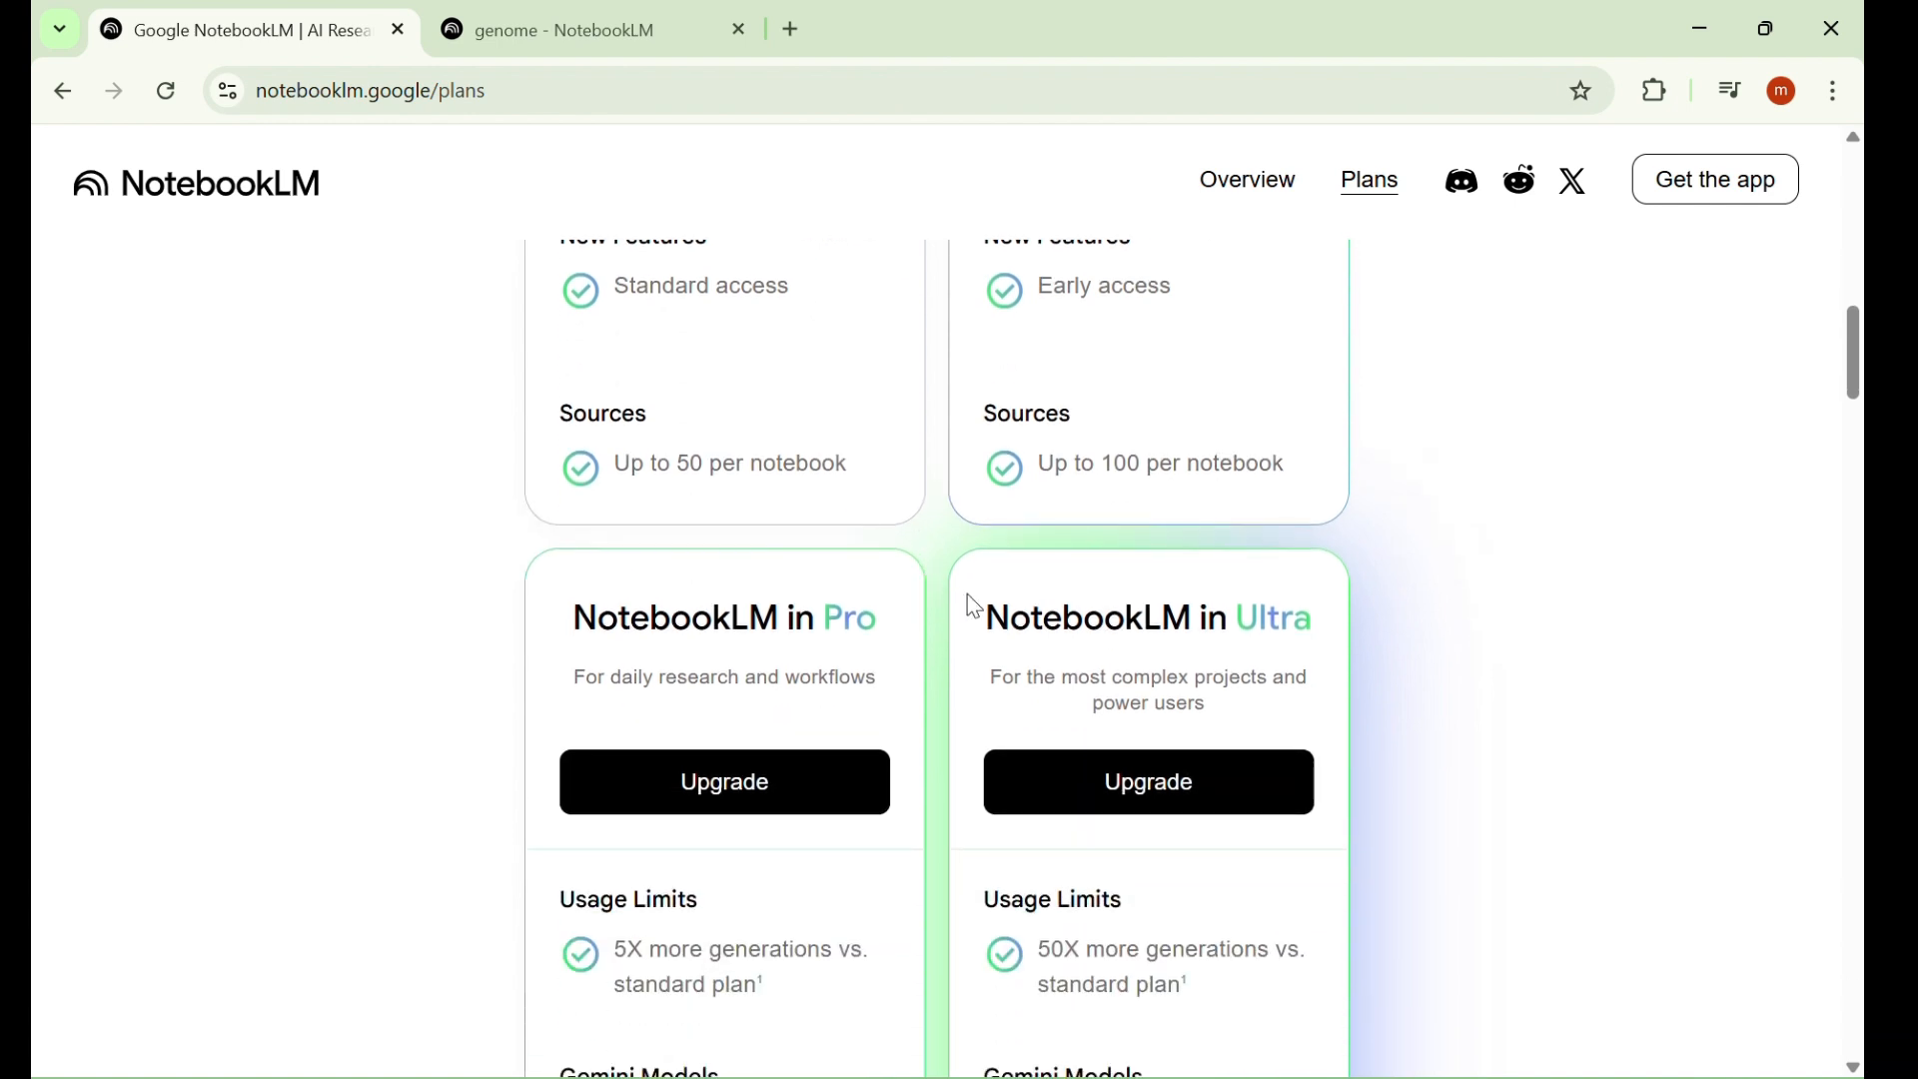
scroll(939, 640, "up", 7)
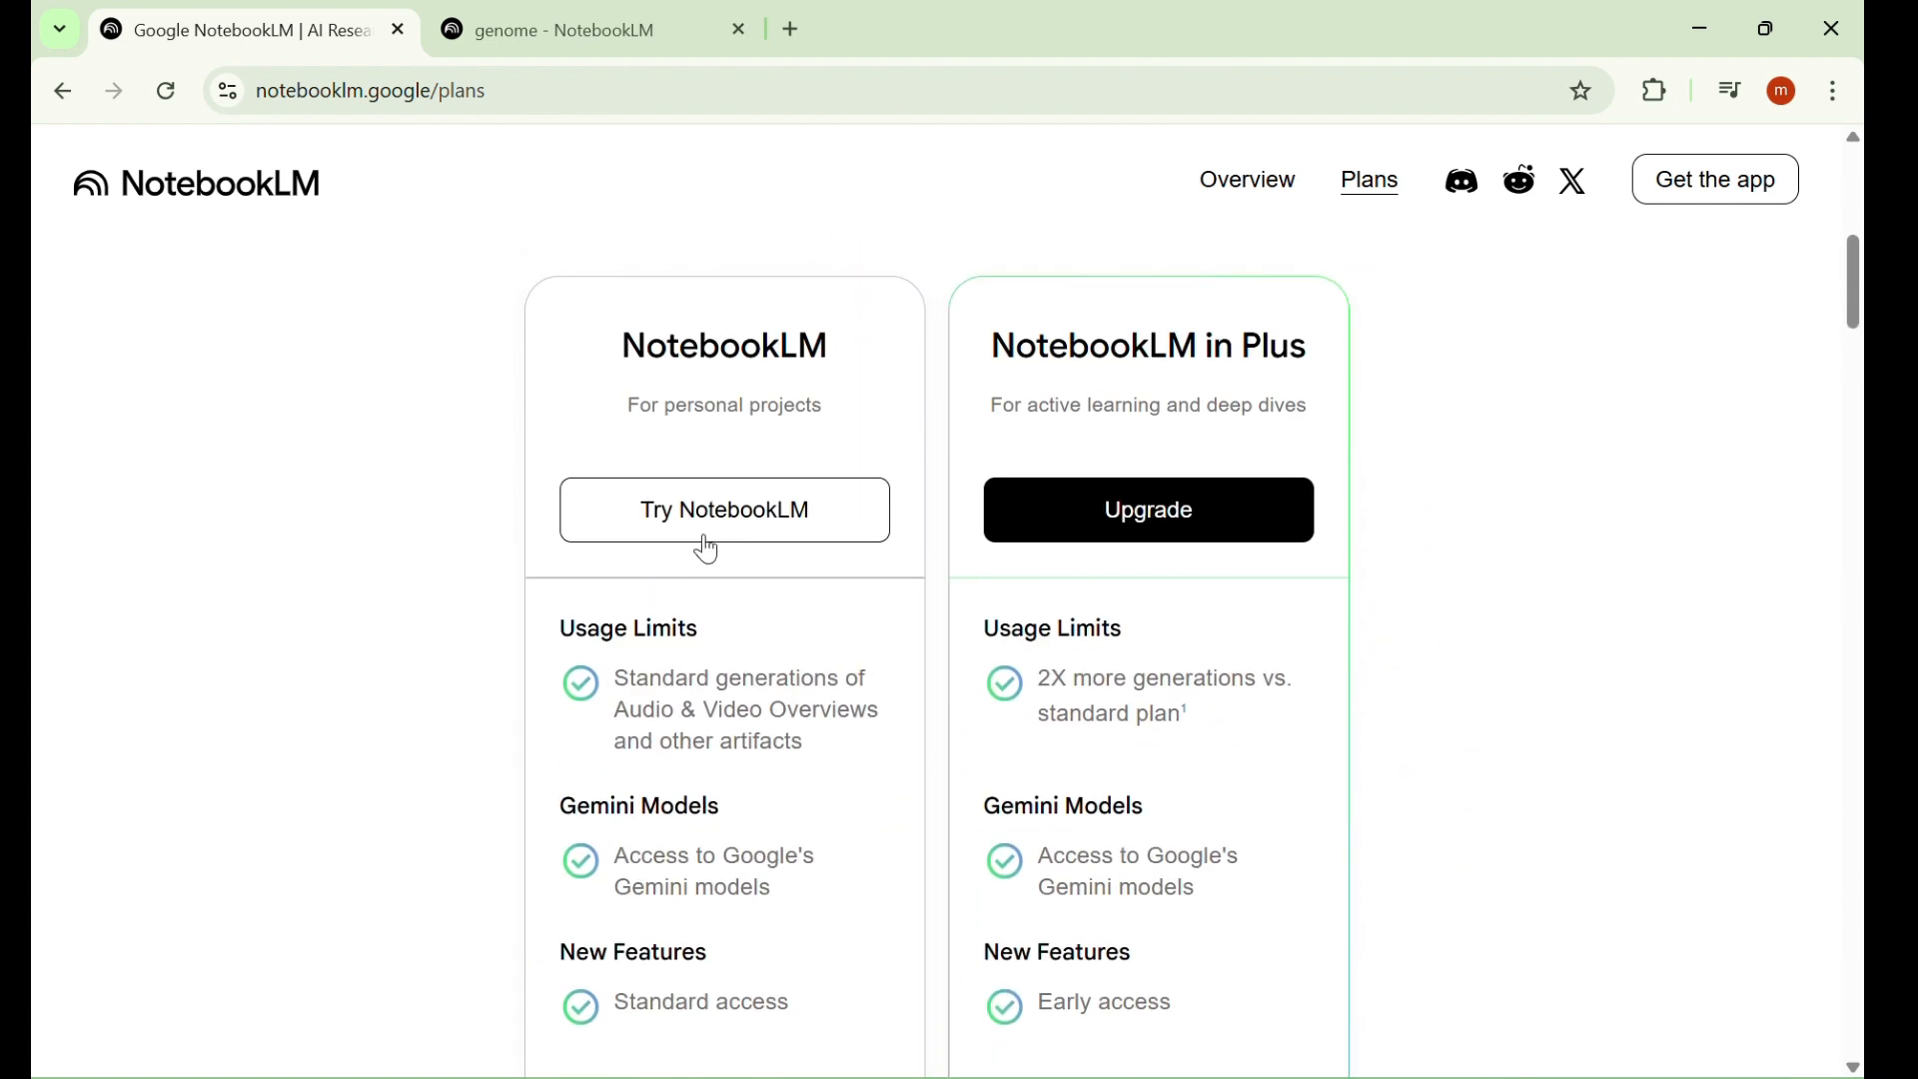
scroll(709, 678, "up", 2)
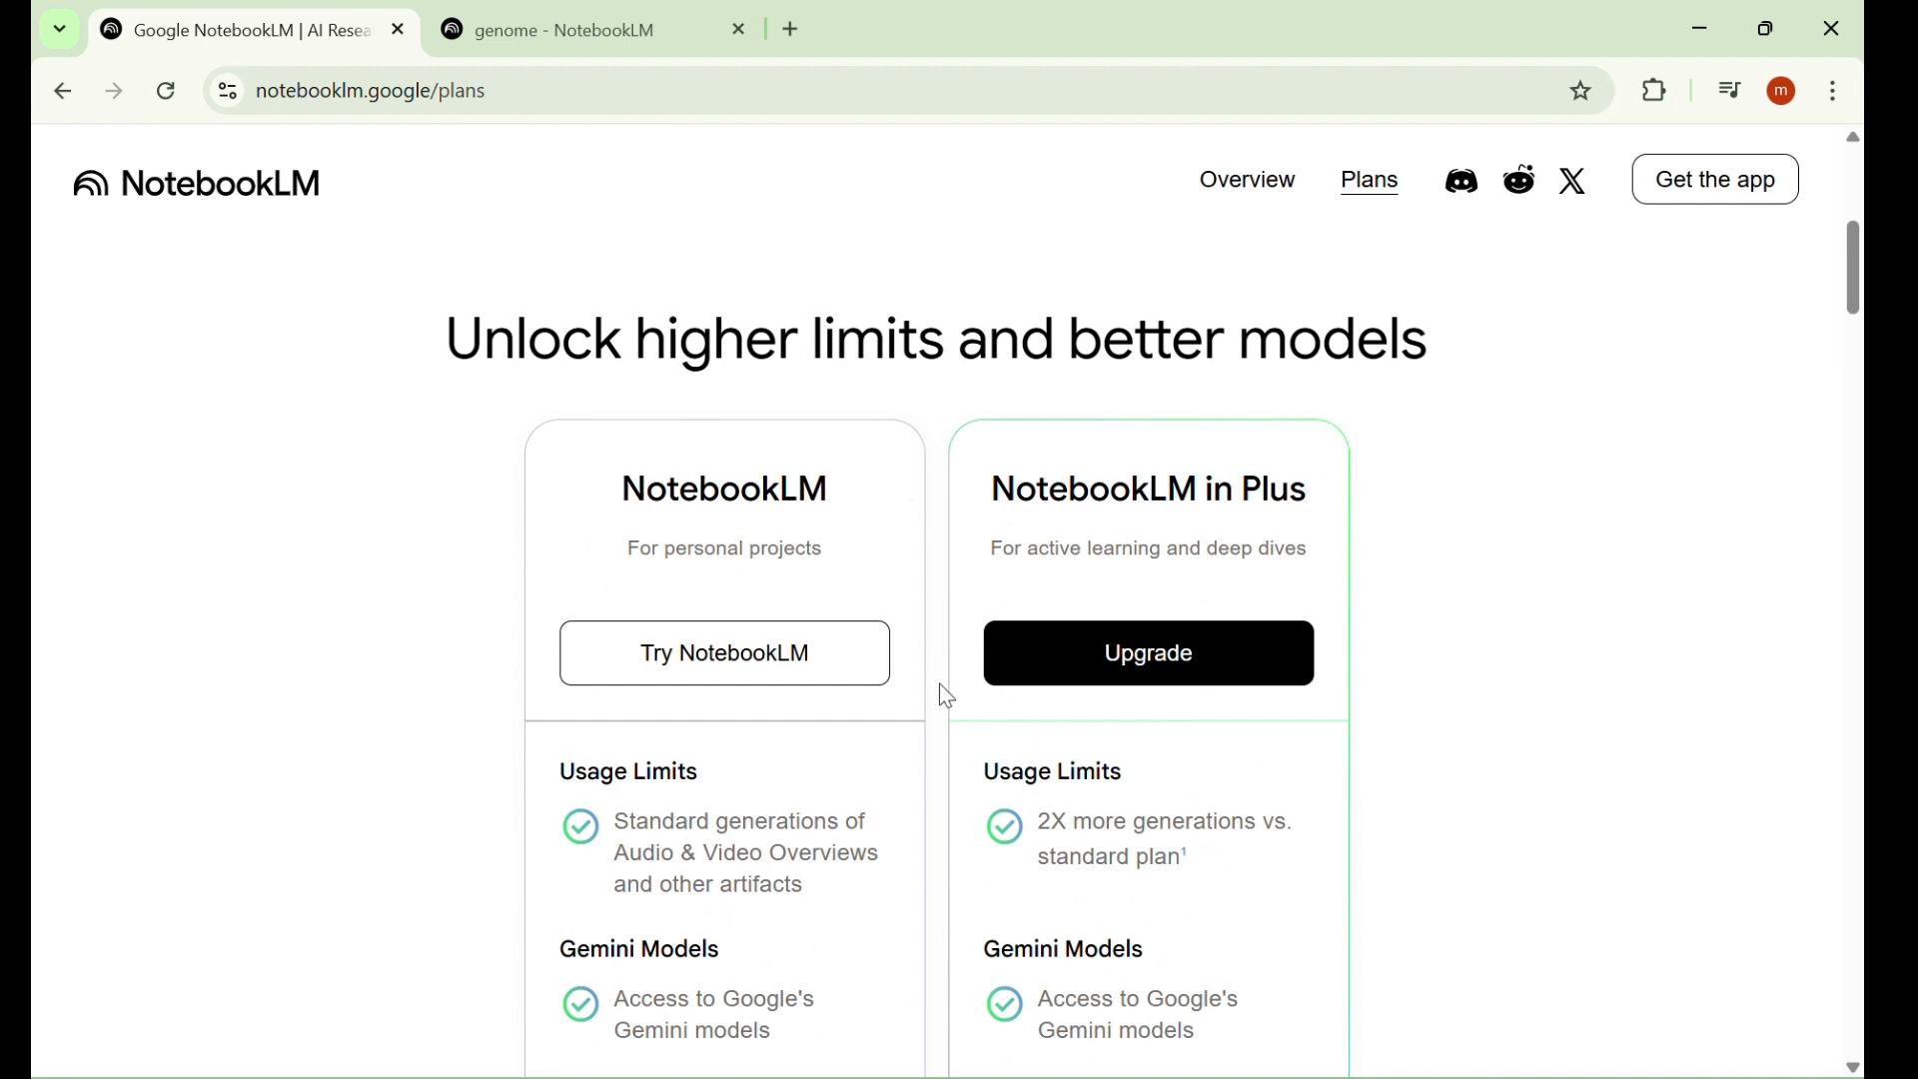
Launch NotebookLM from the site's overview page and open the recent notebook named genome
left_click(1249, 182)
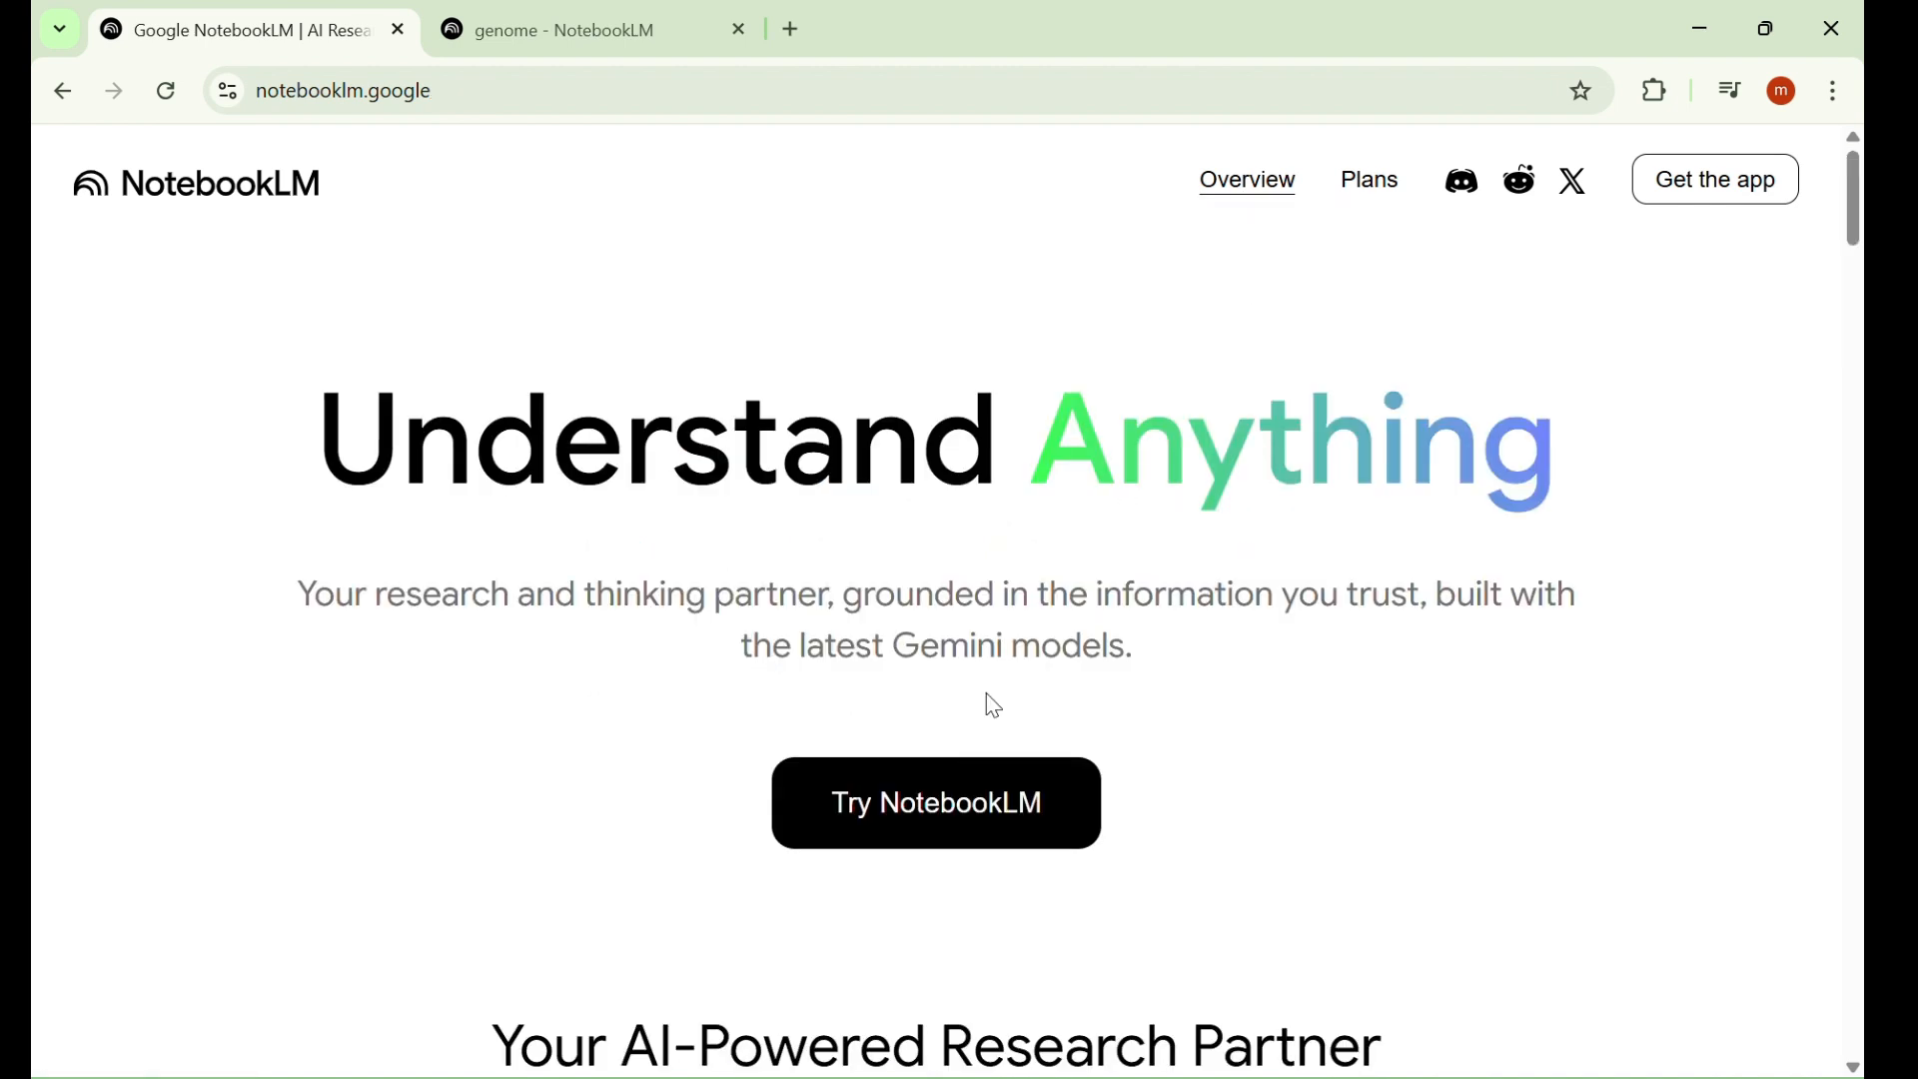
left_click(947, 842)
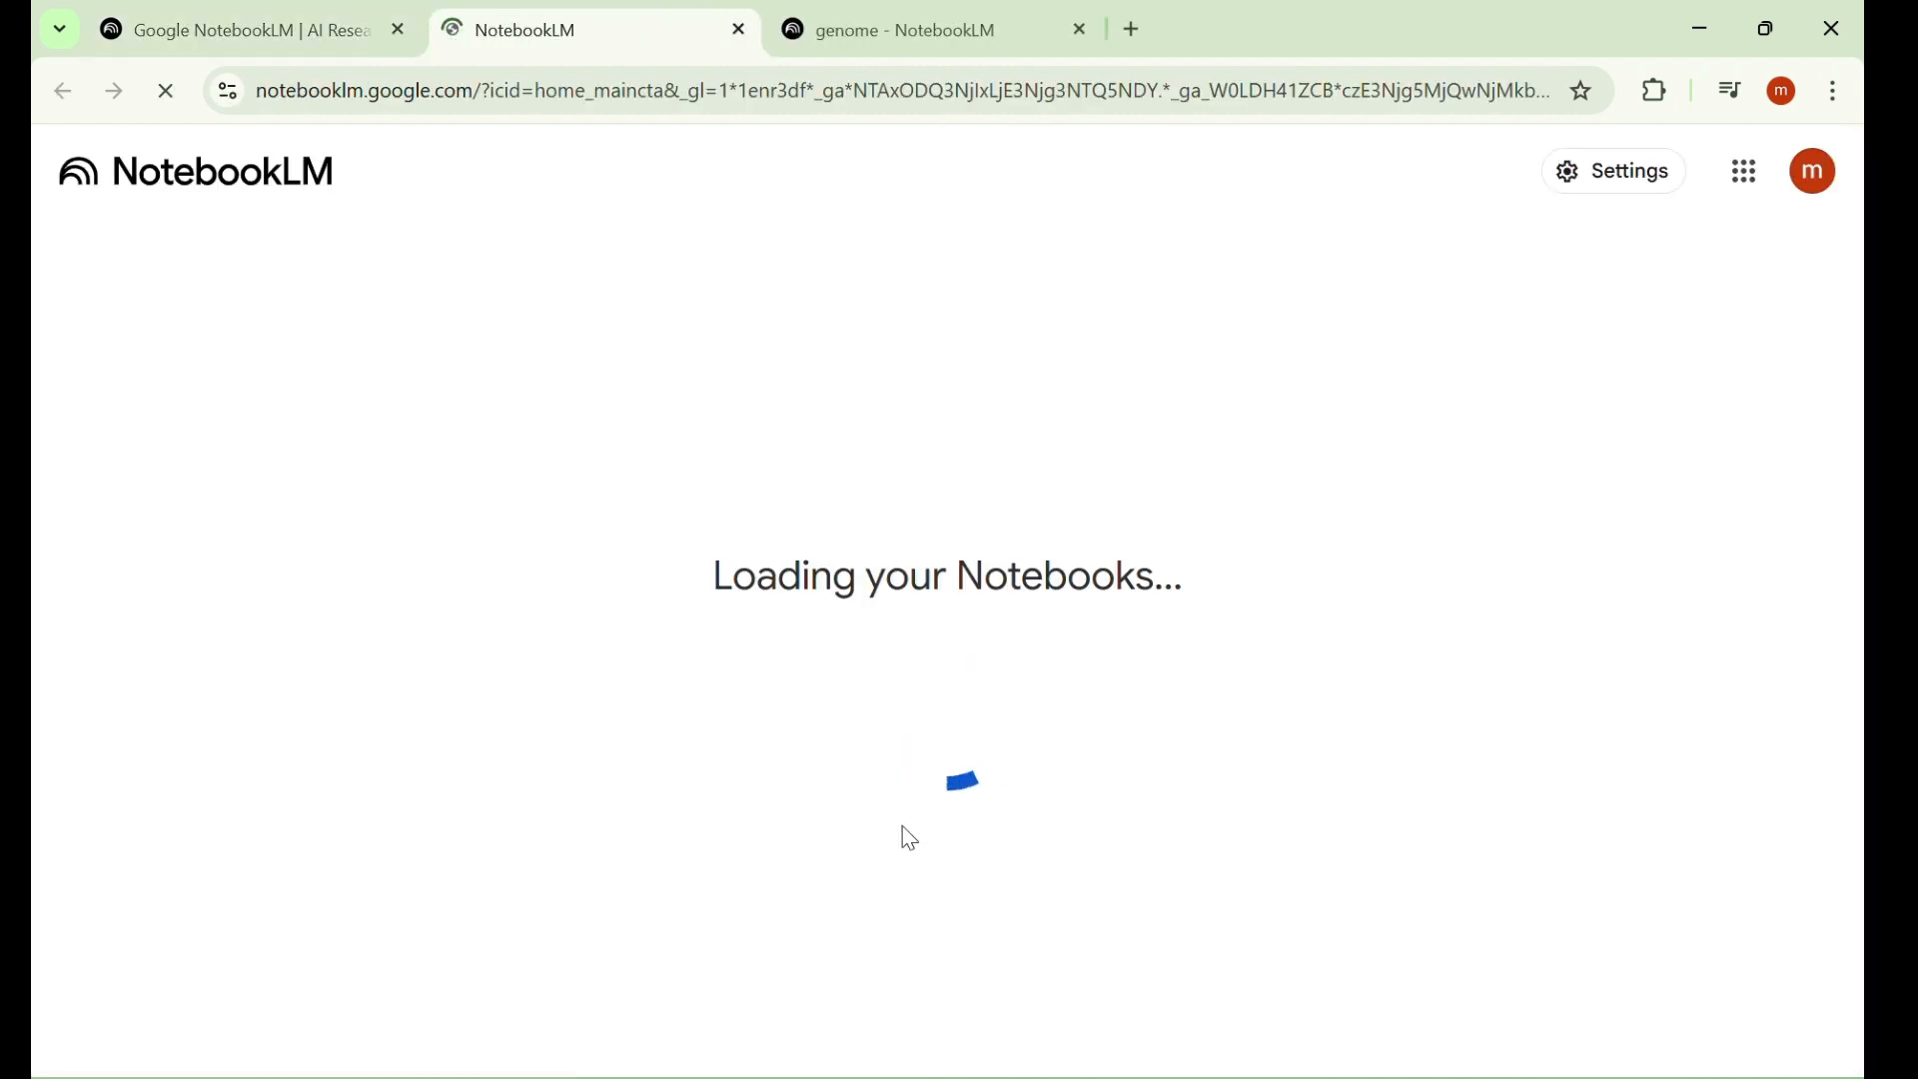
scroll(1276, 826, "down", 1)
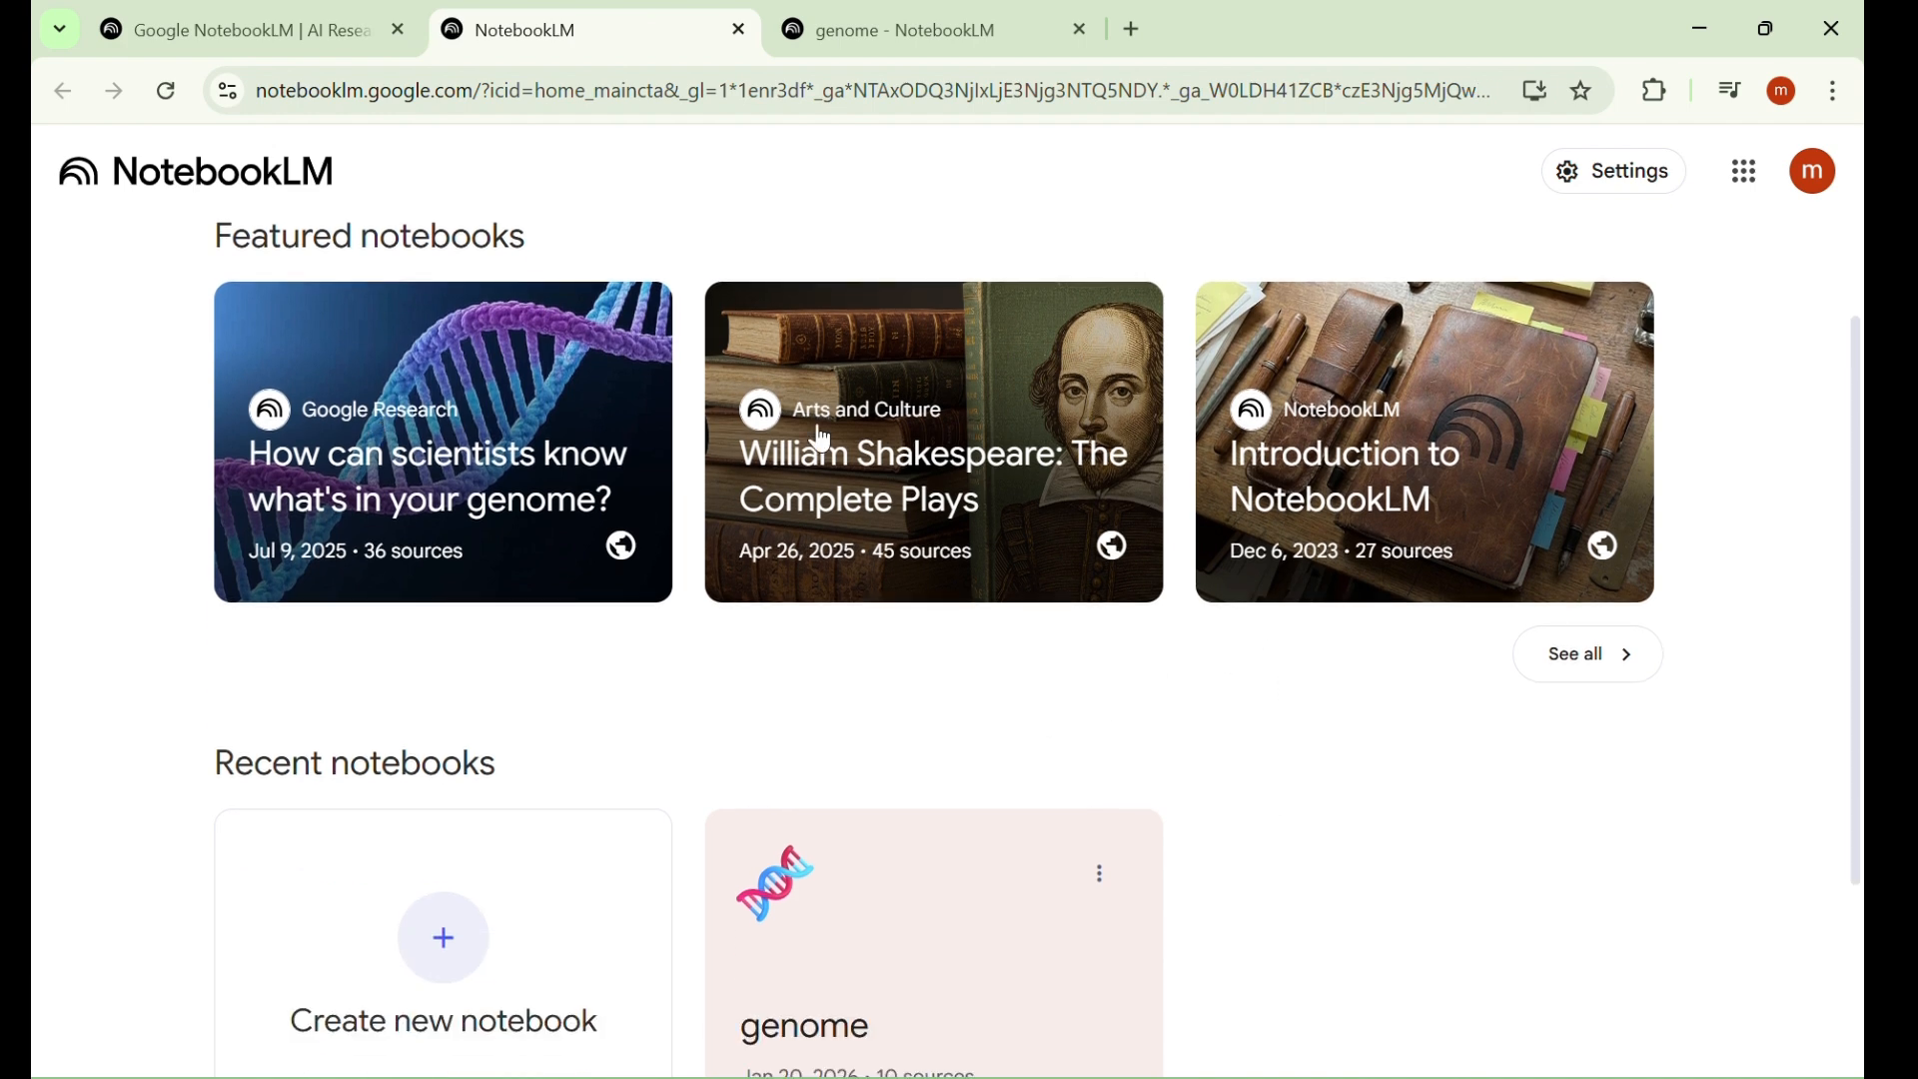
scroll(1383, 873, "down", 2)
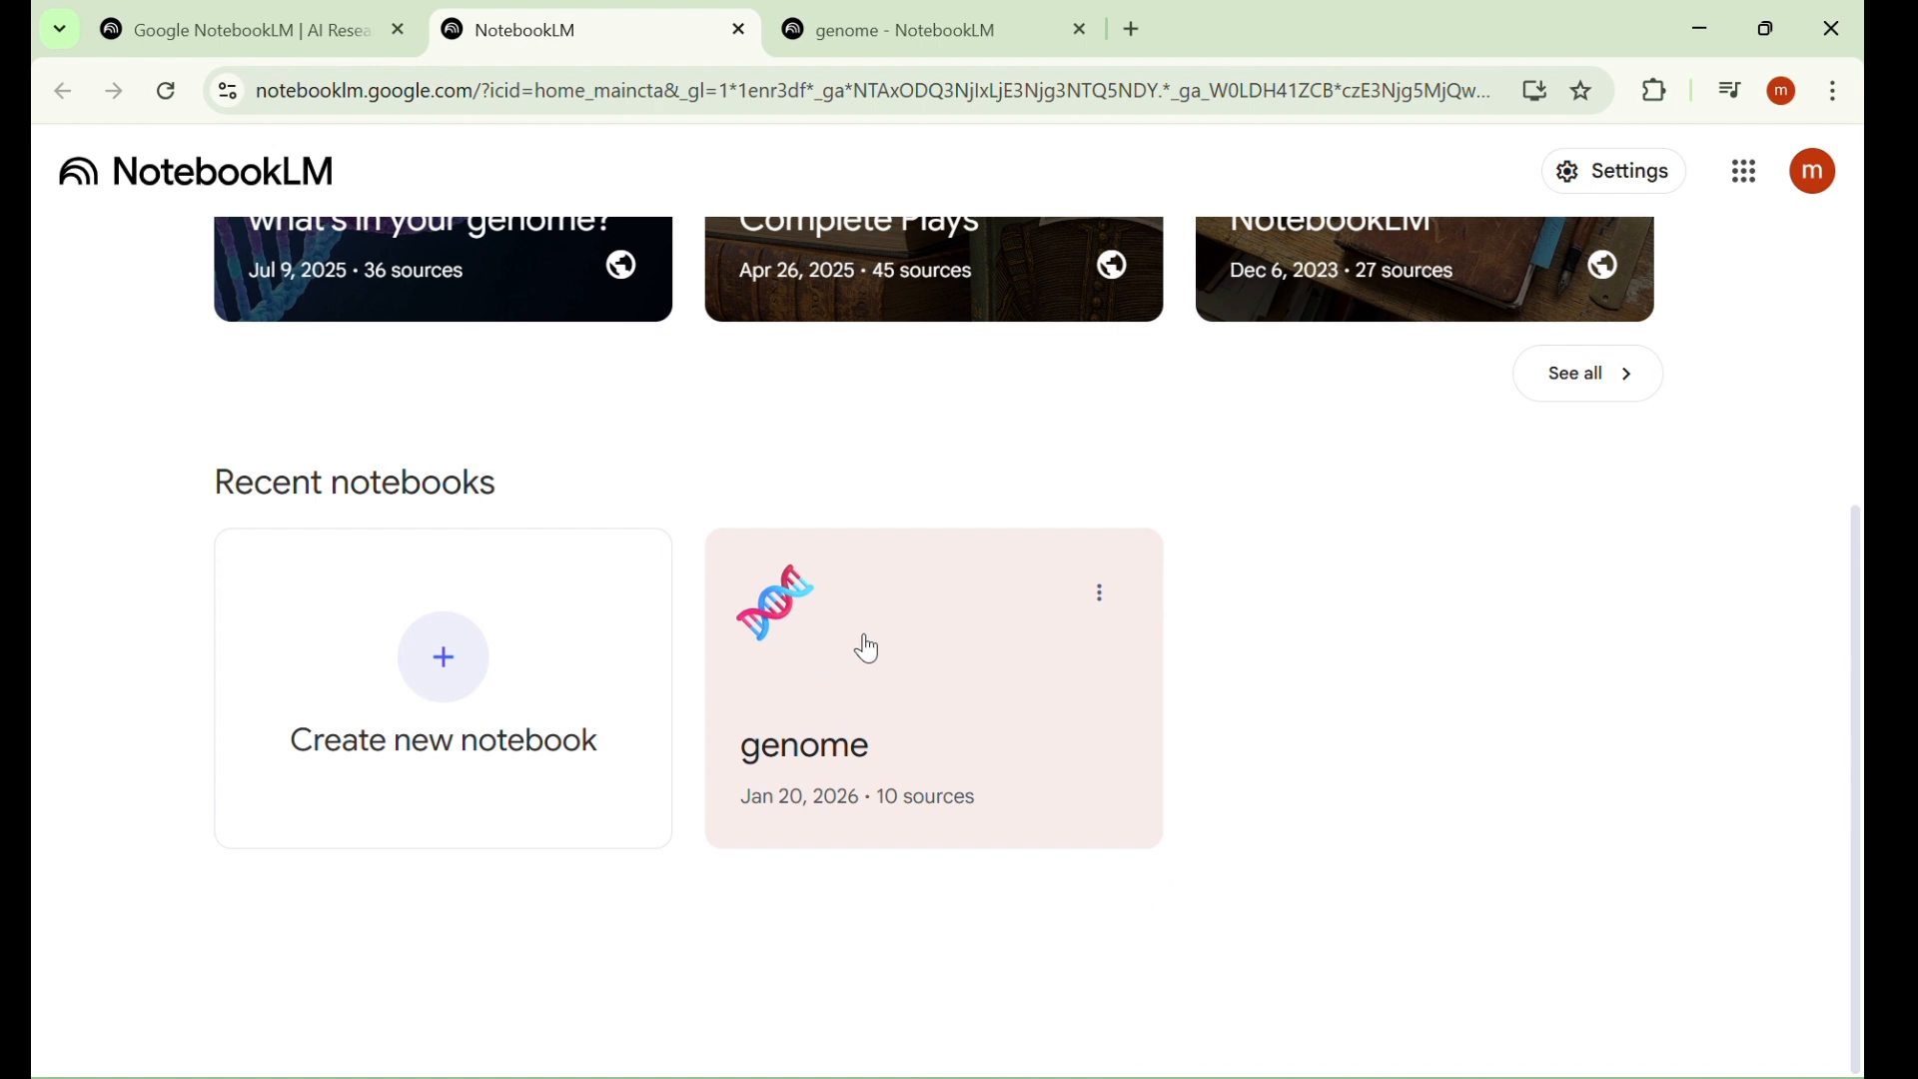
left_click(907, 666)
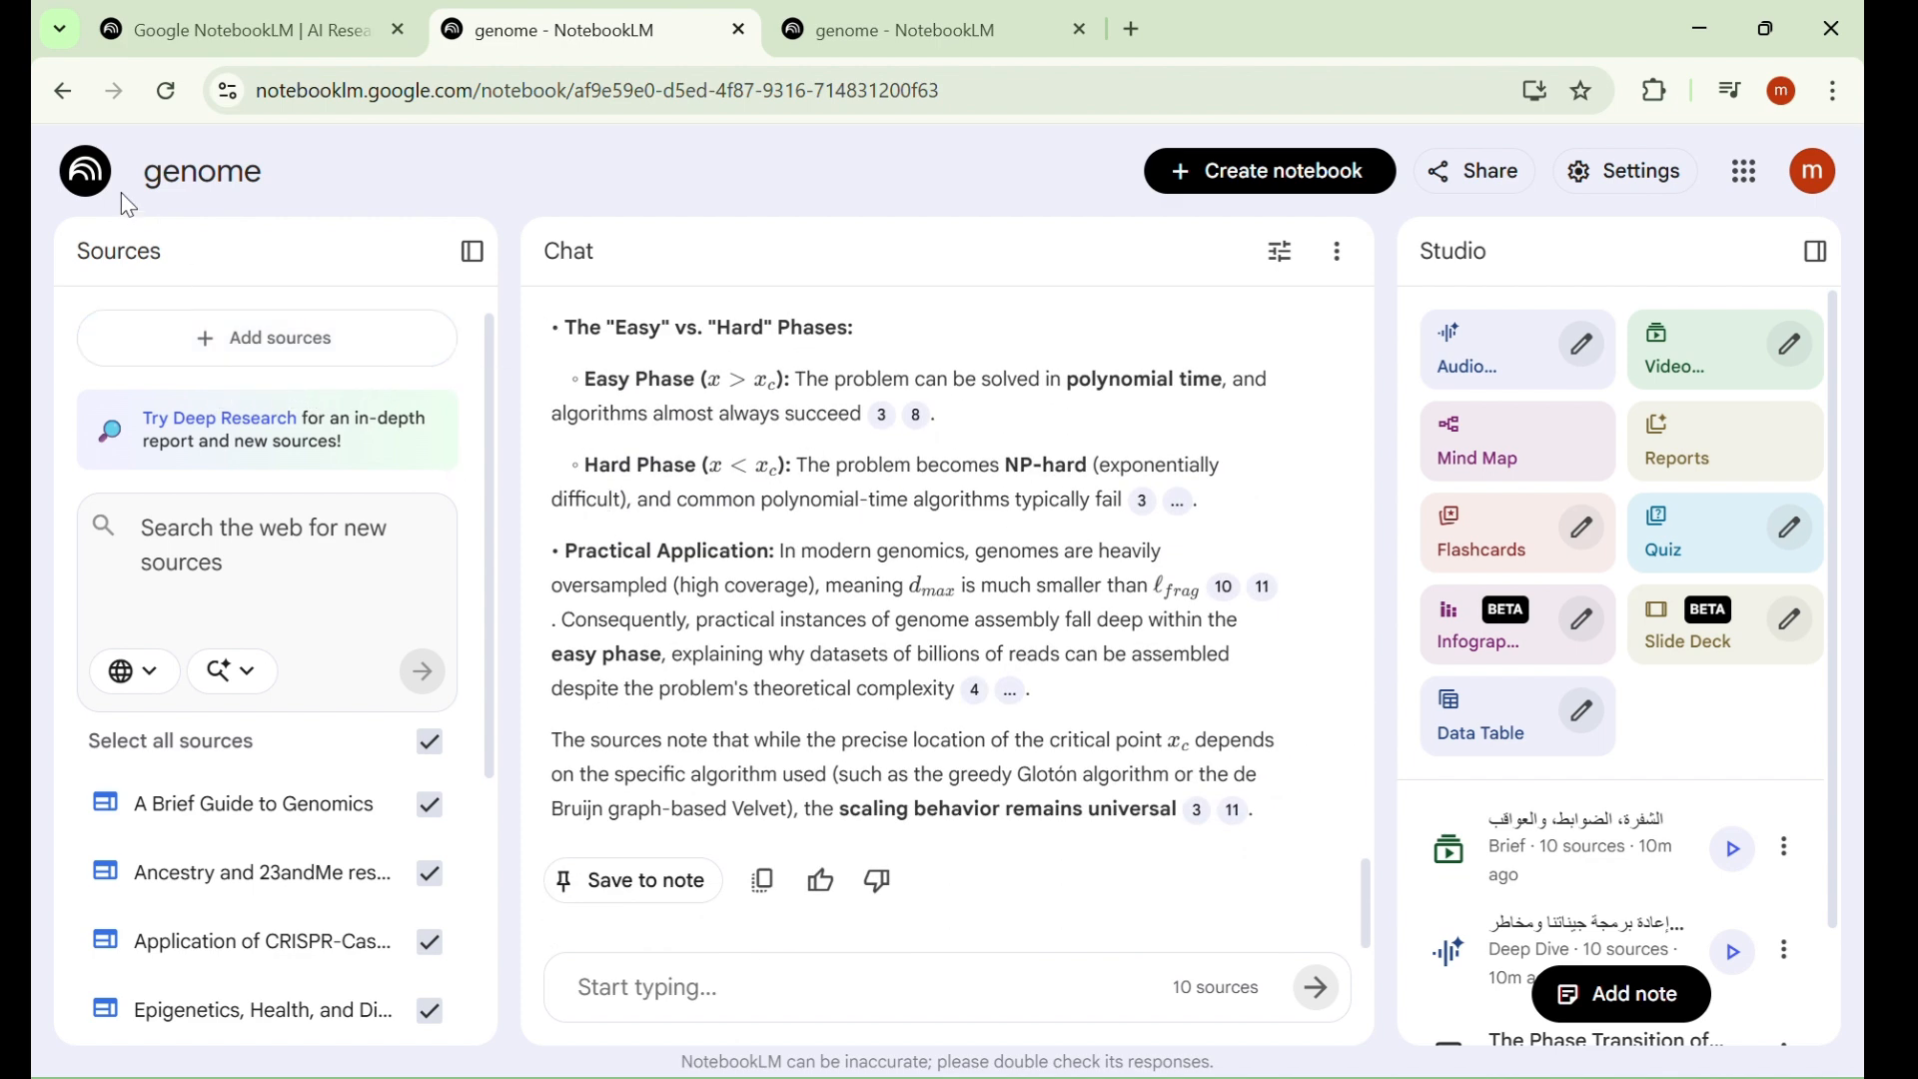
Go back to the notebook list, create a new notebook, and view the research mode choices for finding web sources
left_click(64, 92)
scroll(728, 783, "down", 4)
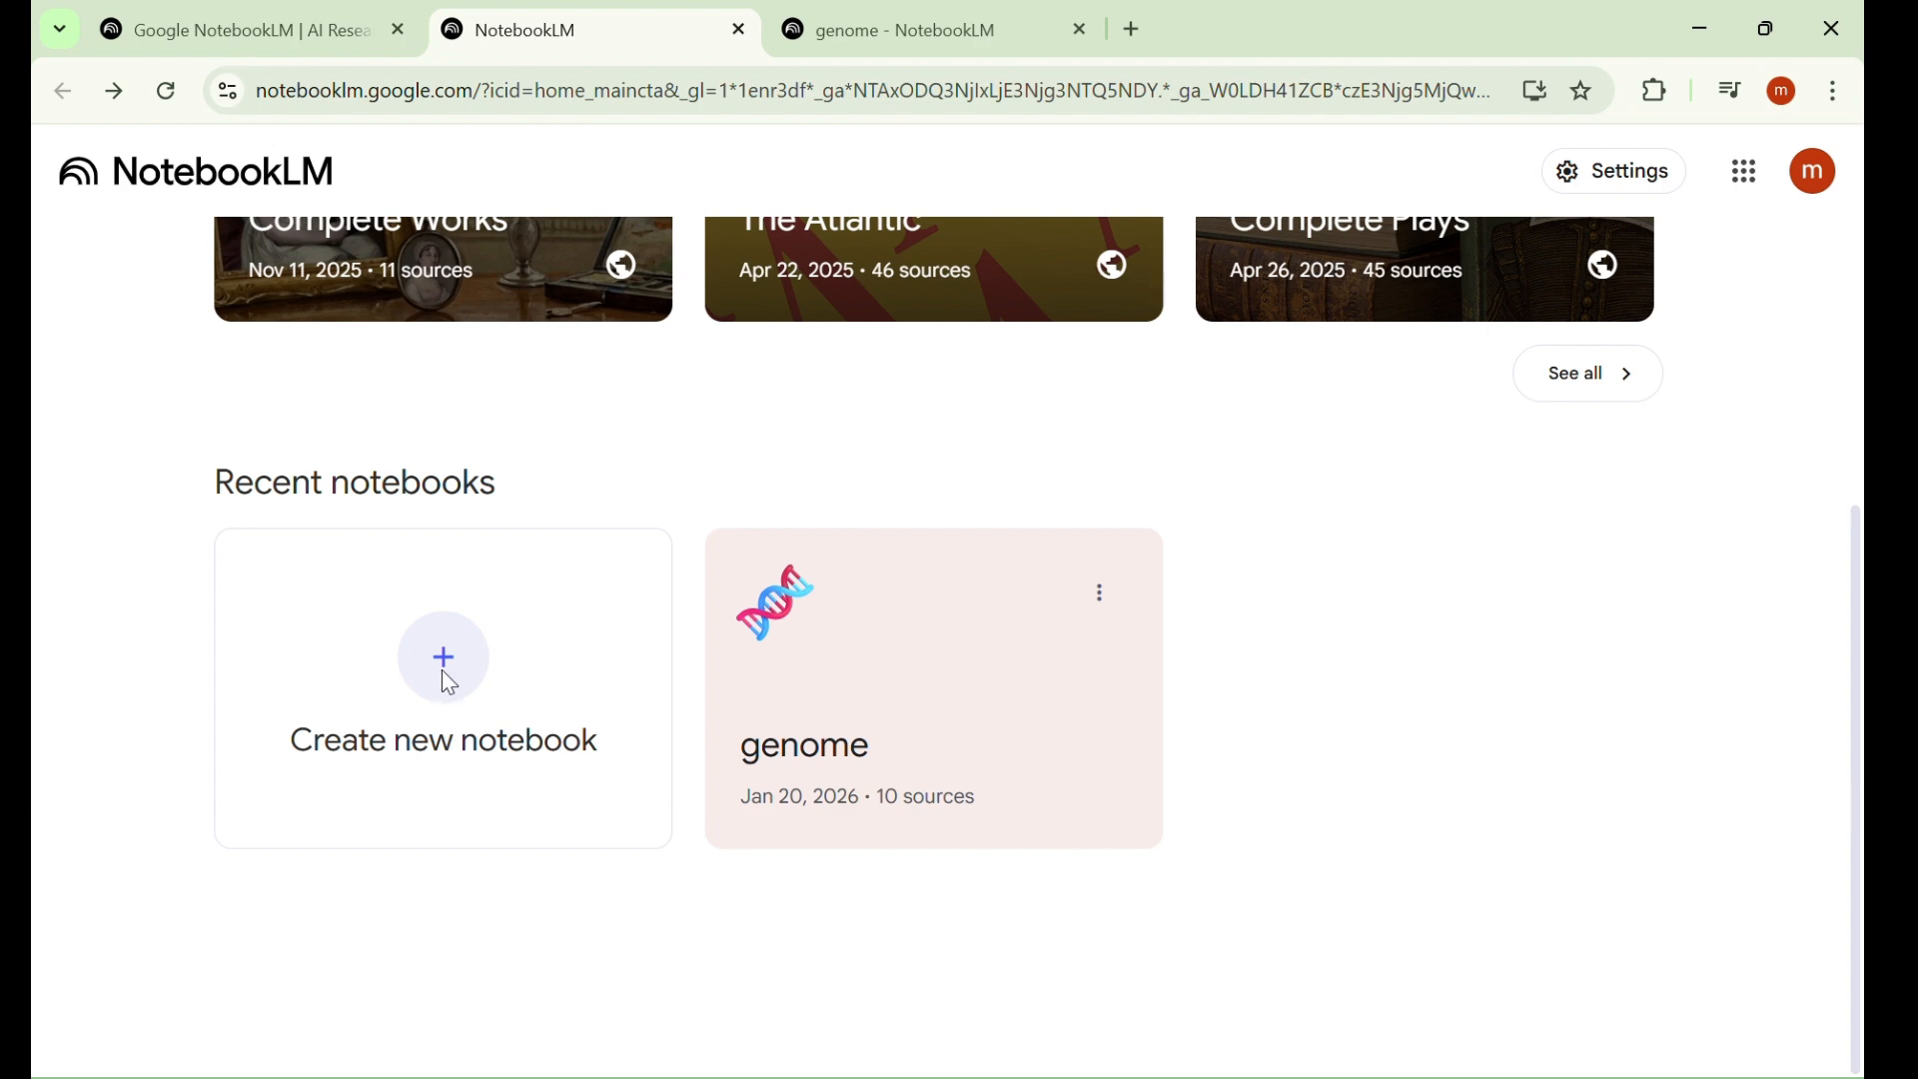
left_click(441, 669)
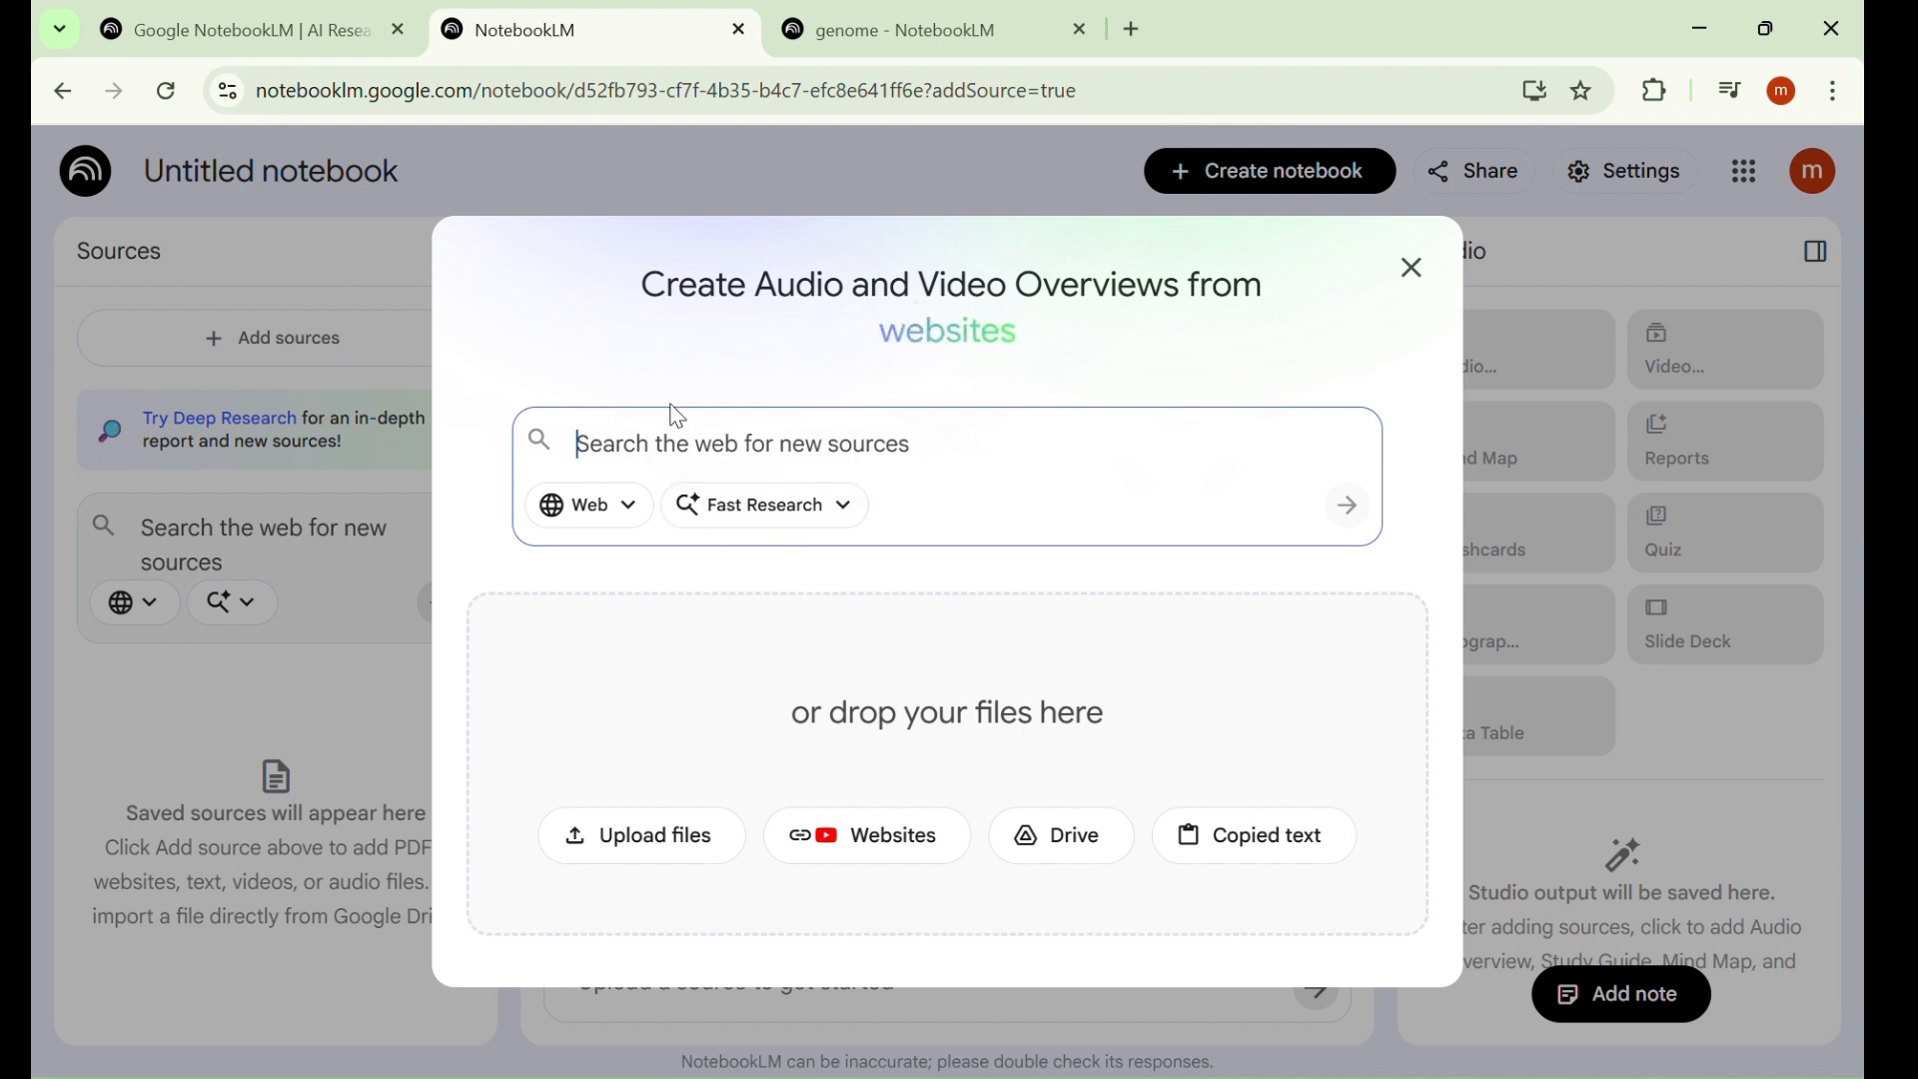
left_click(827, 523)
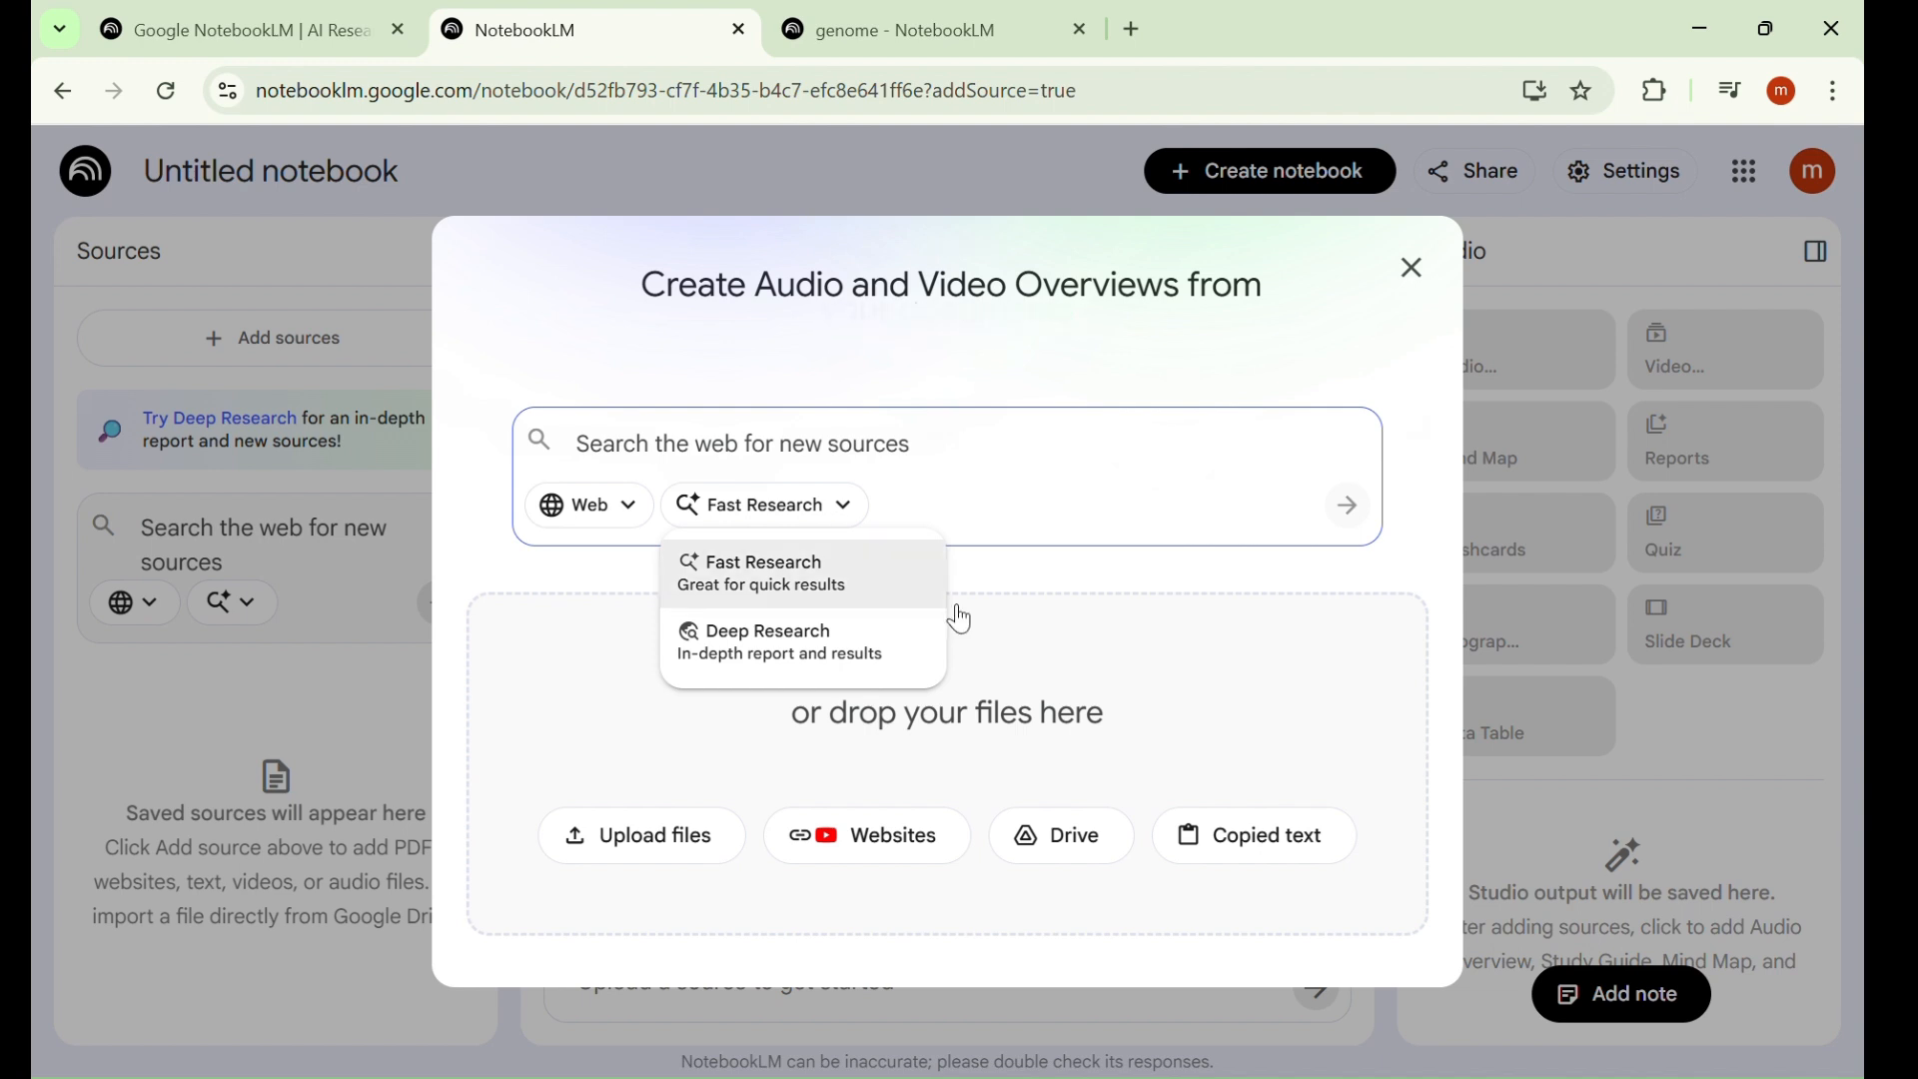
left_click(1029, 674)
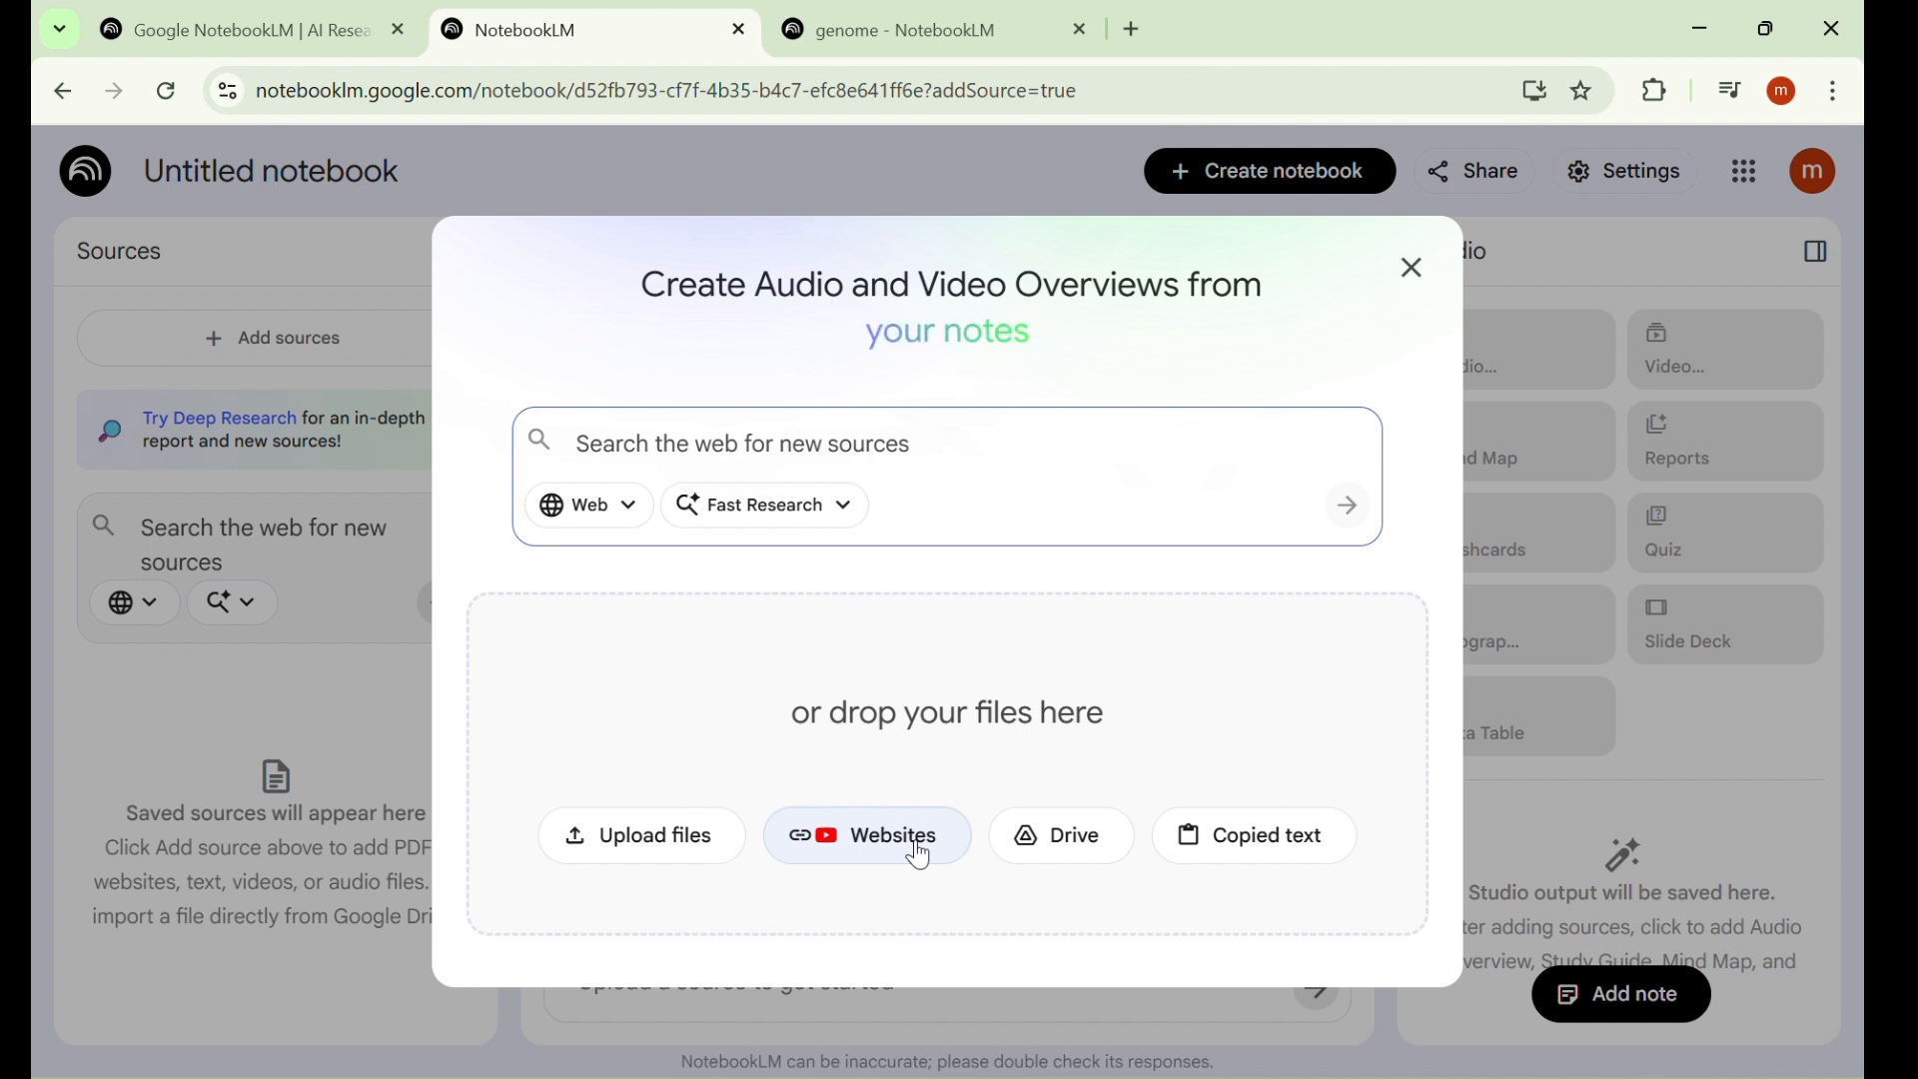
Leave the new notebook without adding sources and reopen the genome notebook from the recent notebooks
left_click(1412, 267)
left_click(62, 91)
scroll(763, 737, "down", 2)
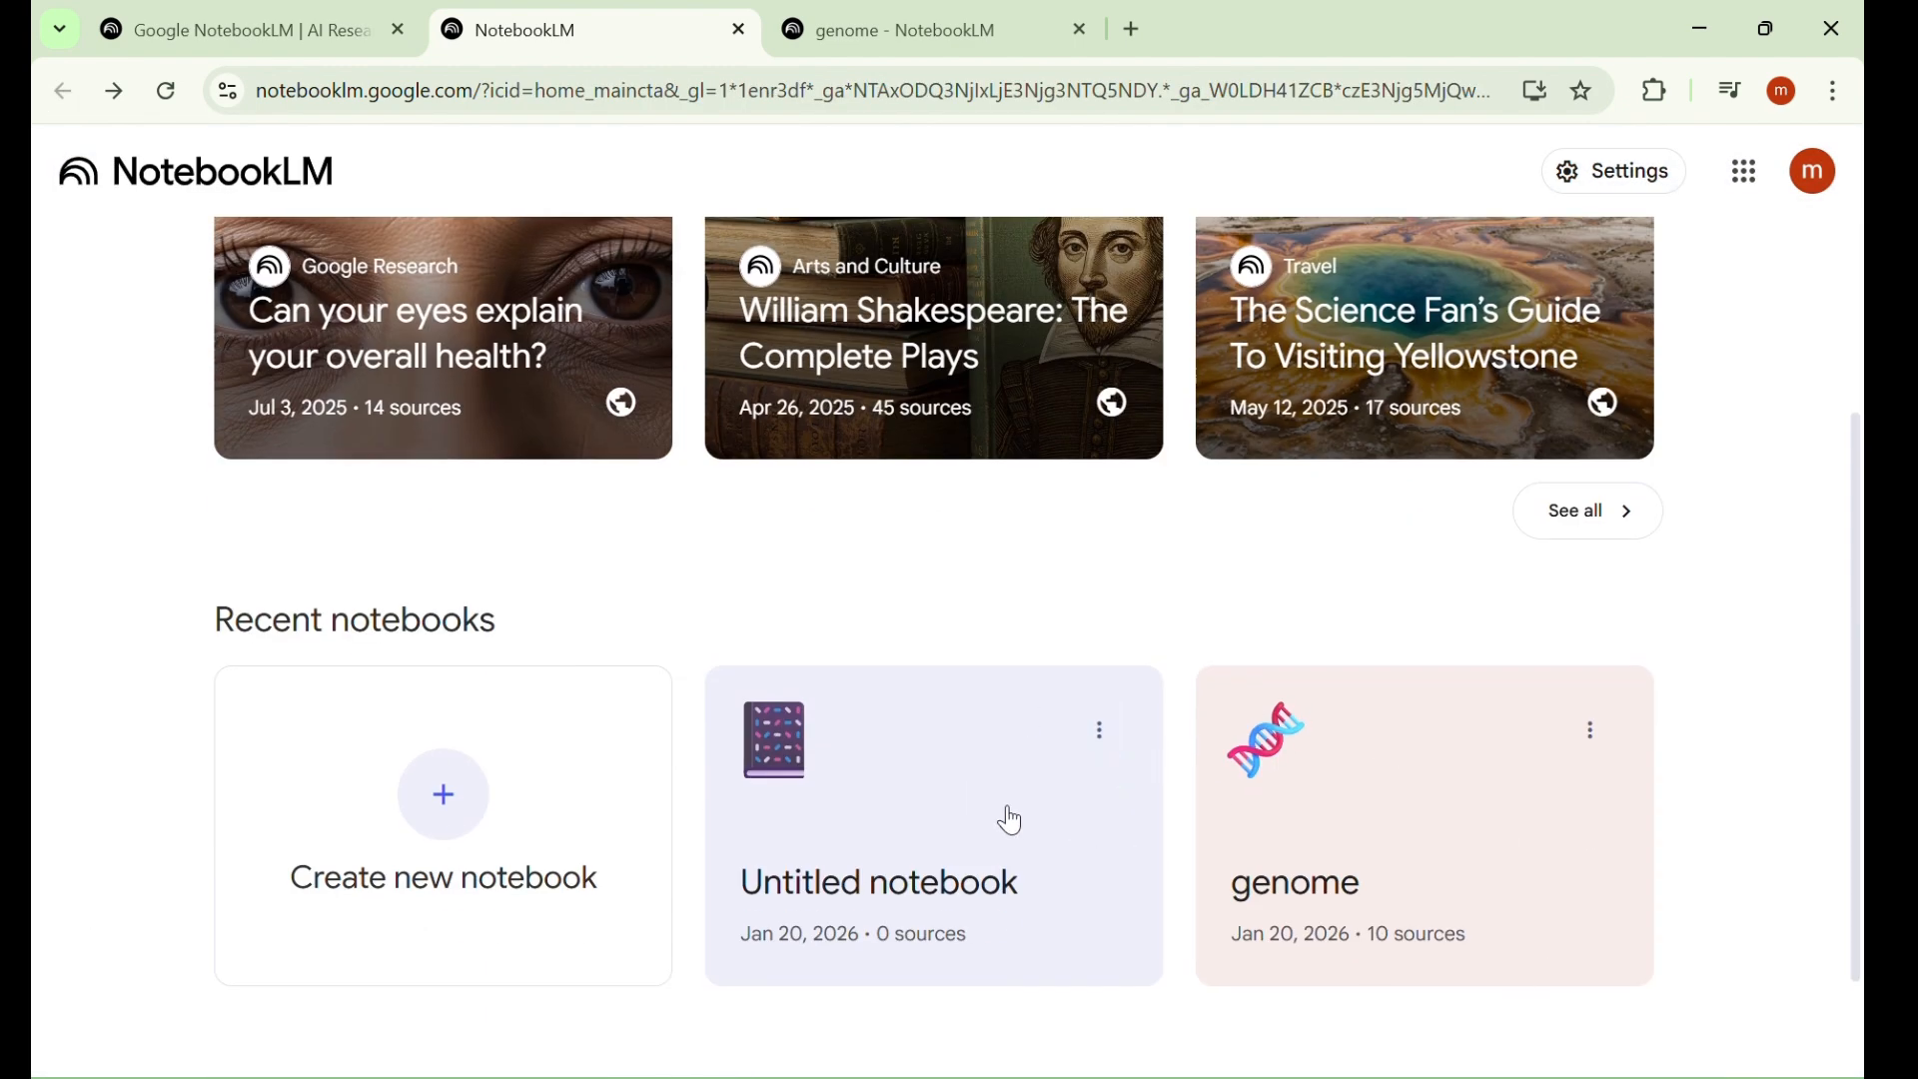
left_click(1349, 873)
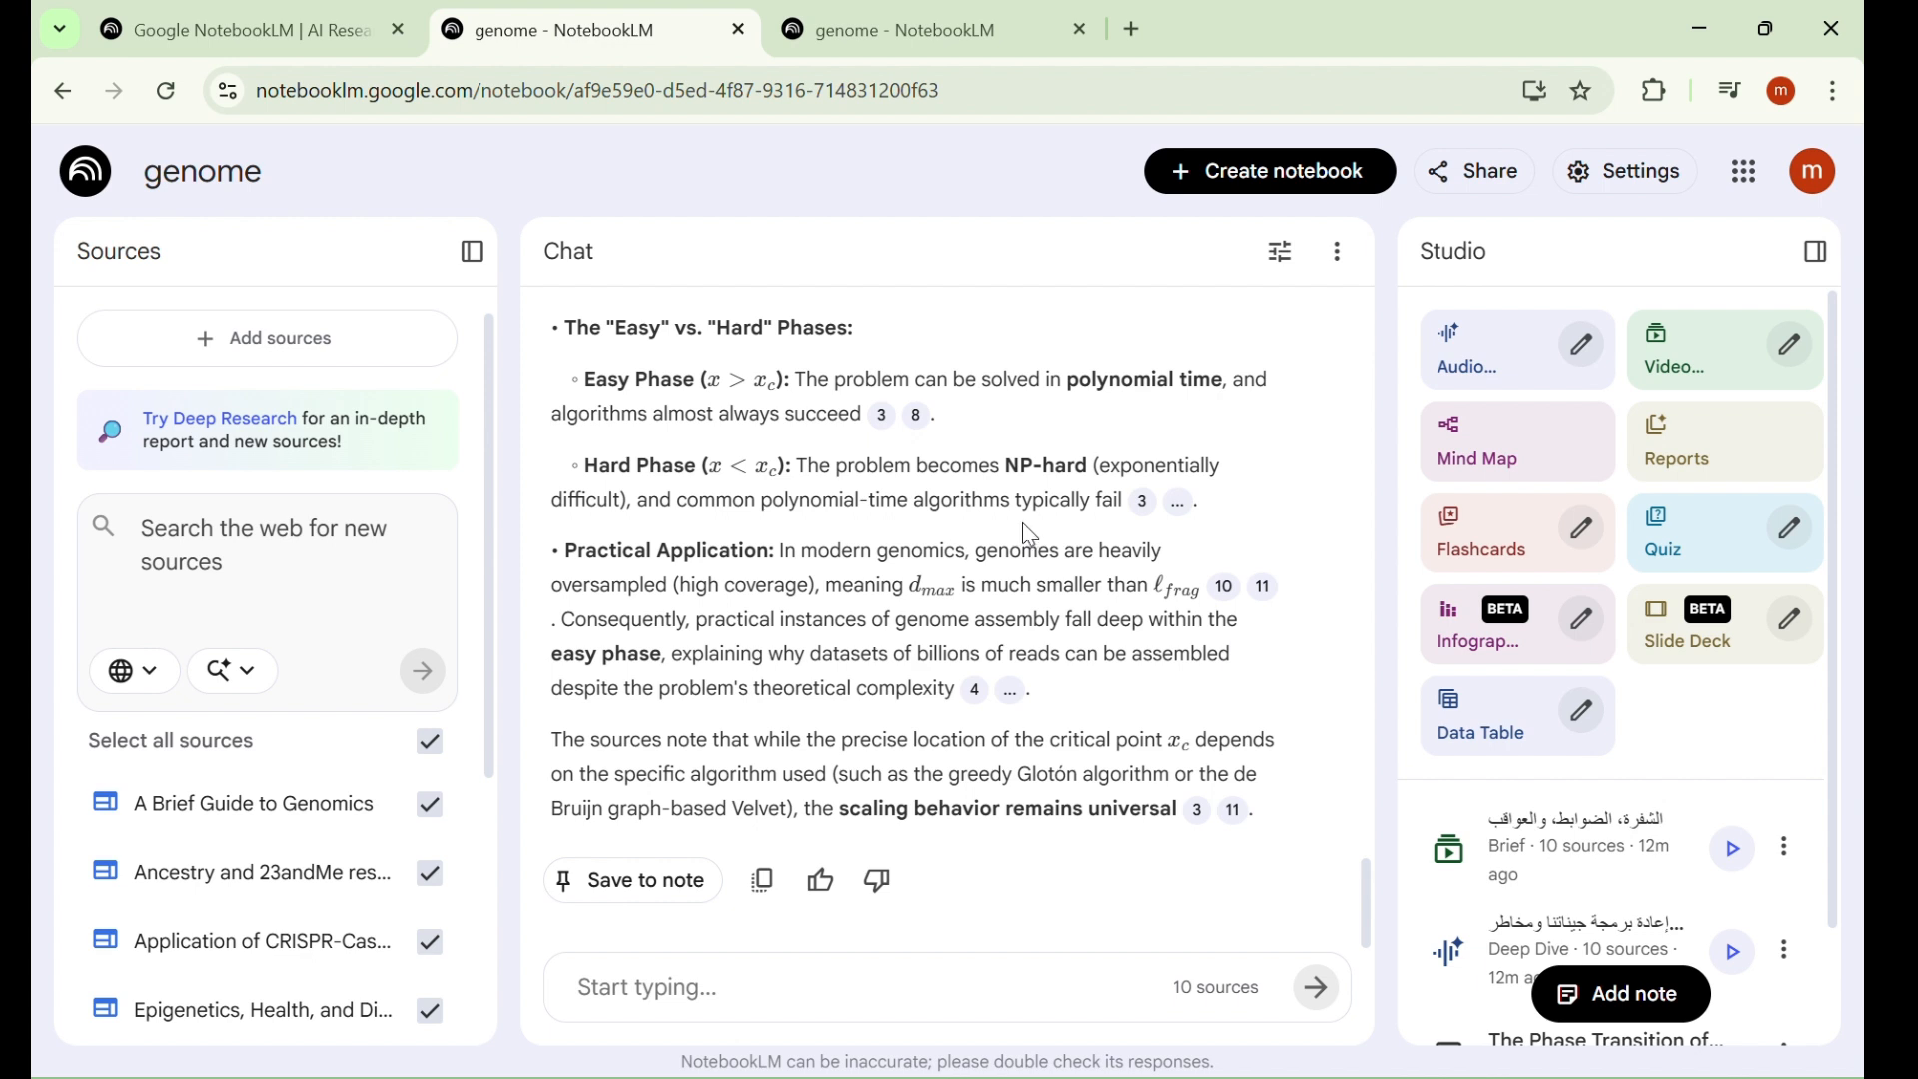
Look through the genome notebook's source list and view the available actions for the Governance Framework source
scroll(230, 744, "down", 1)
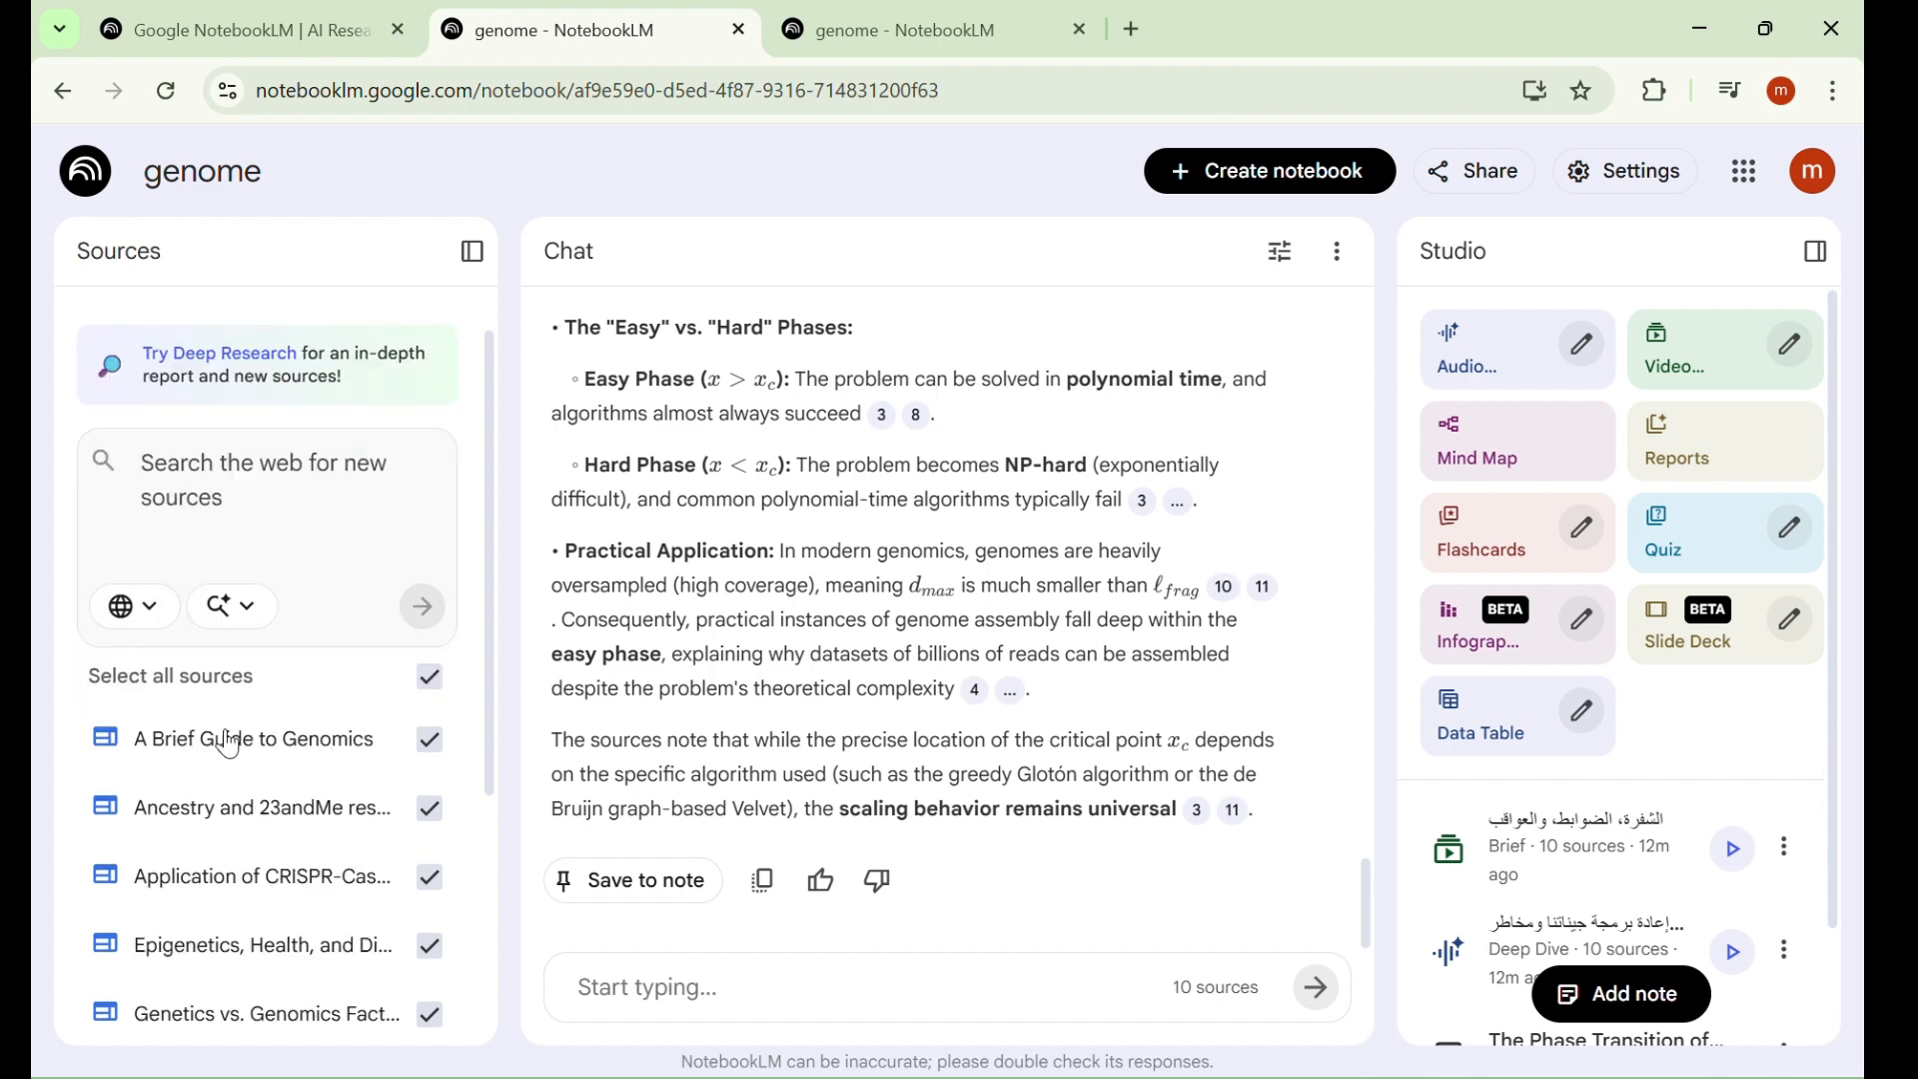
scroll(229, 745, "down", 3)
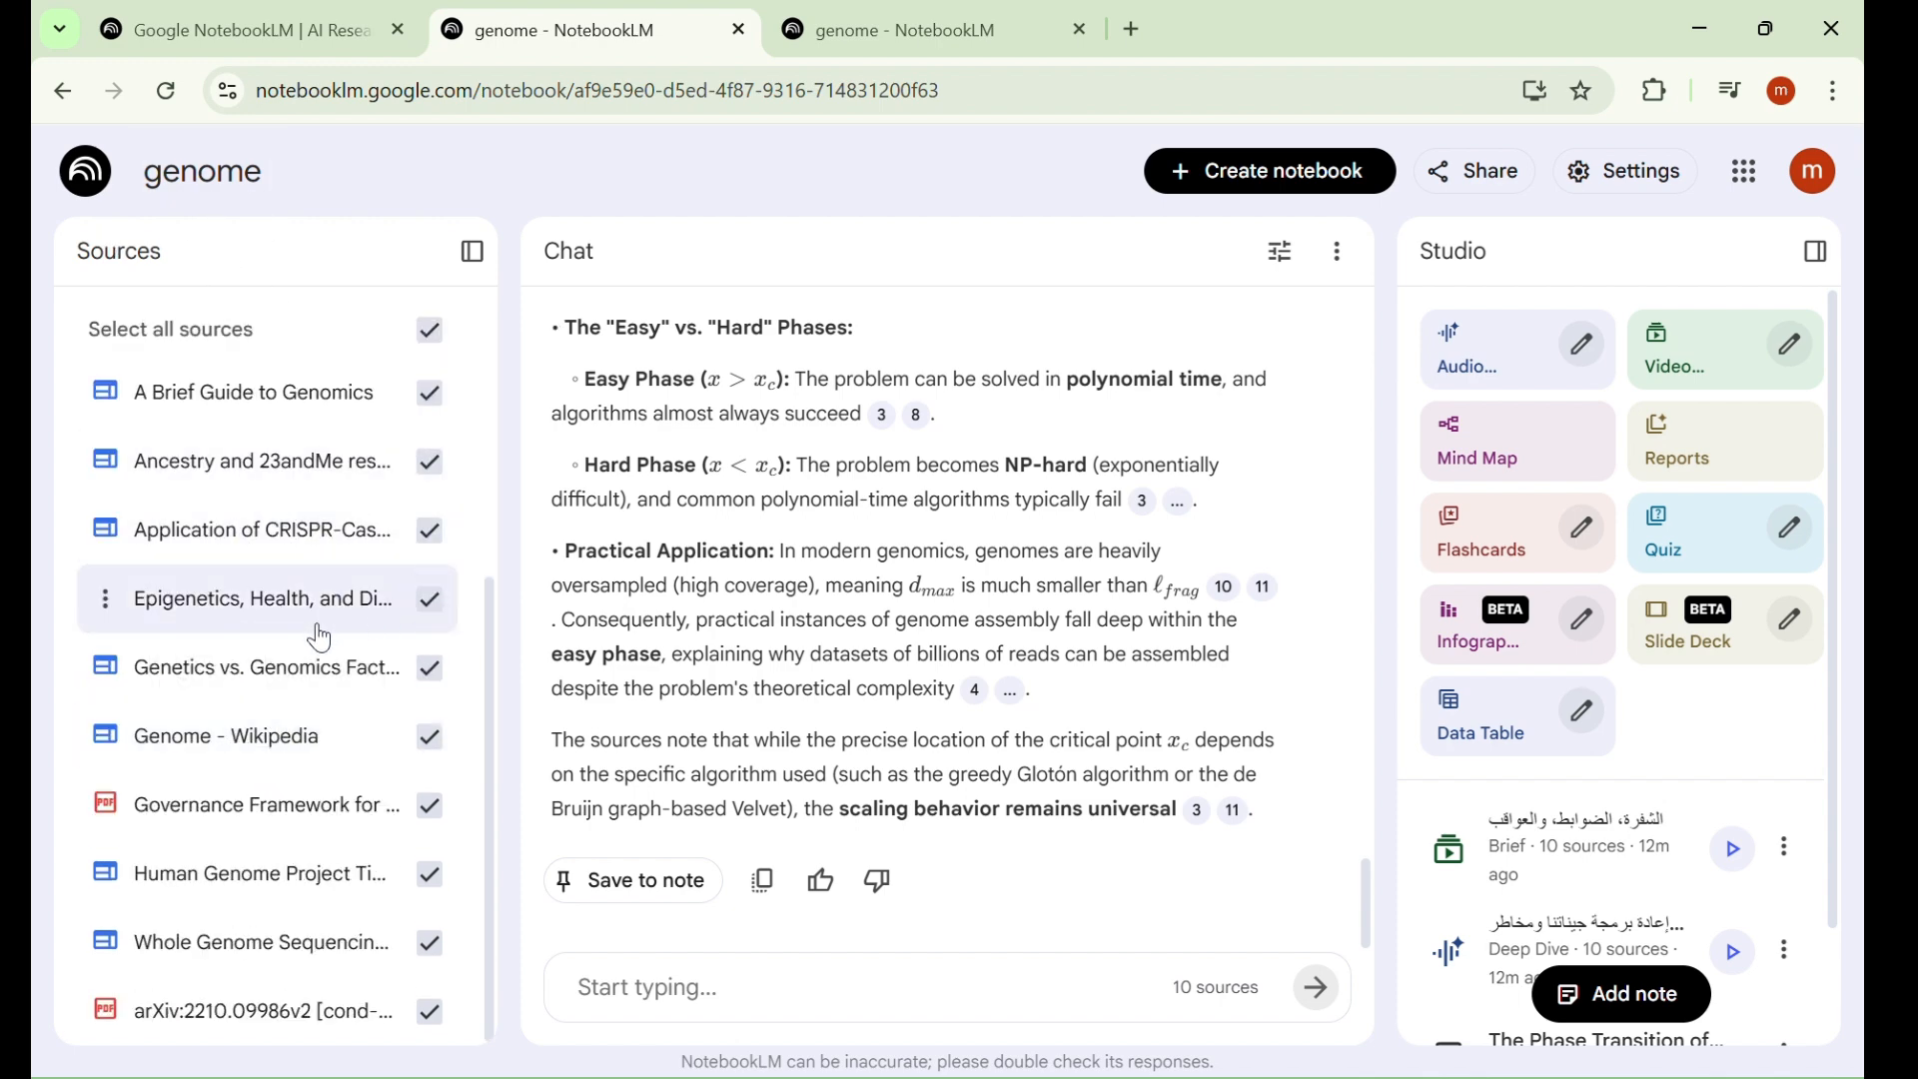
scroll(280, 560, "up", 4)
scroll(265, 614, "down", 4)
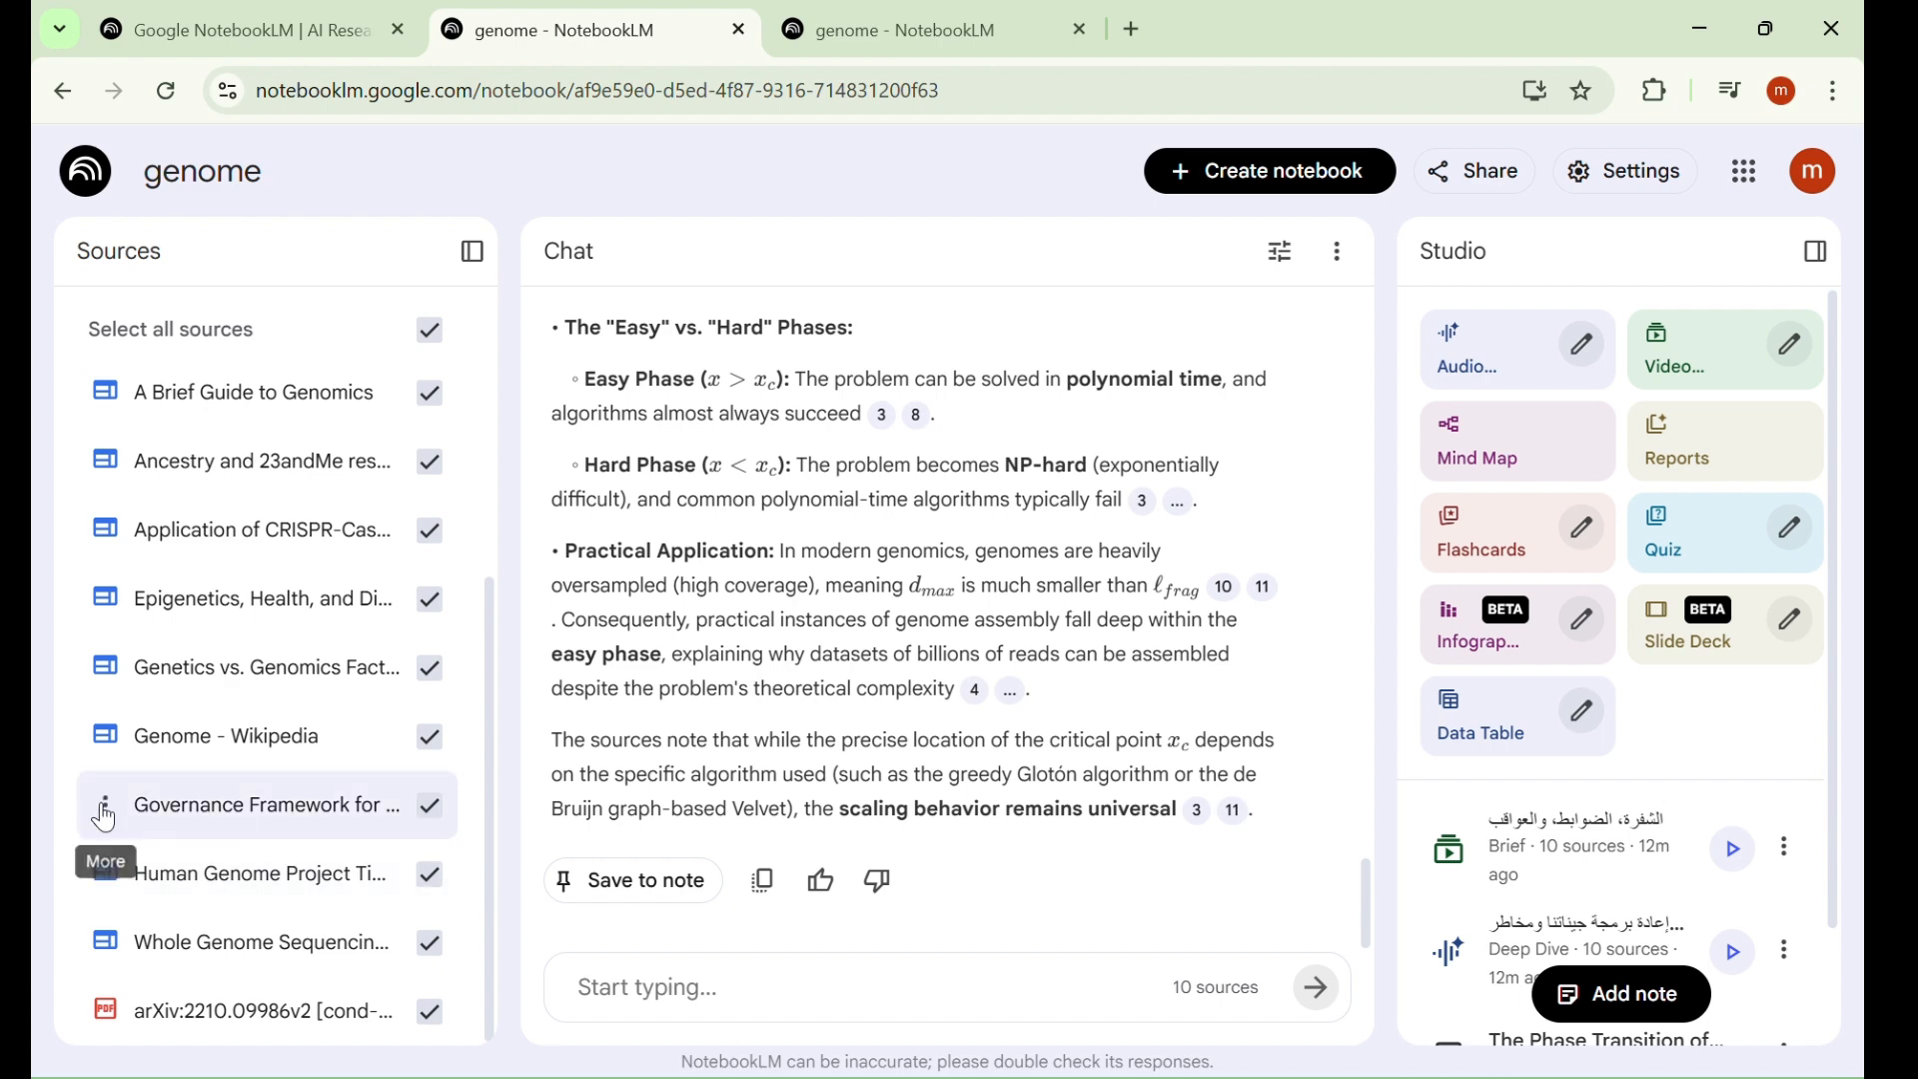
left_click(103, 817)
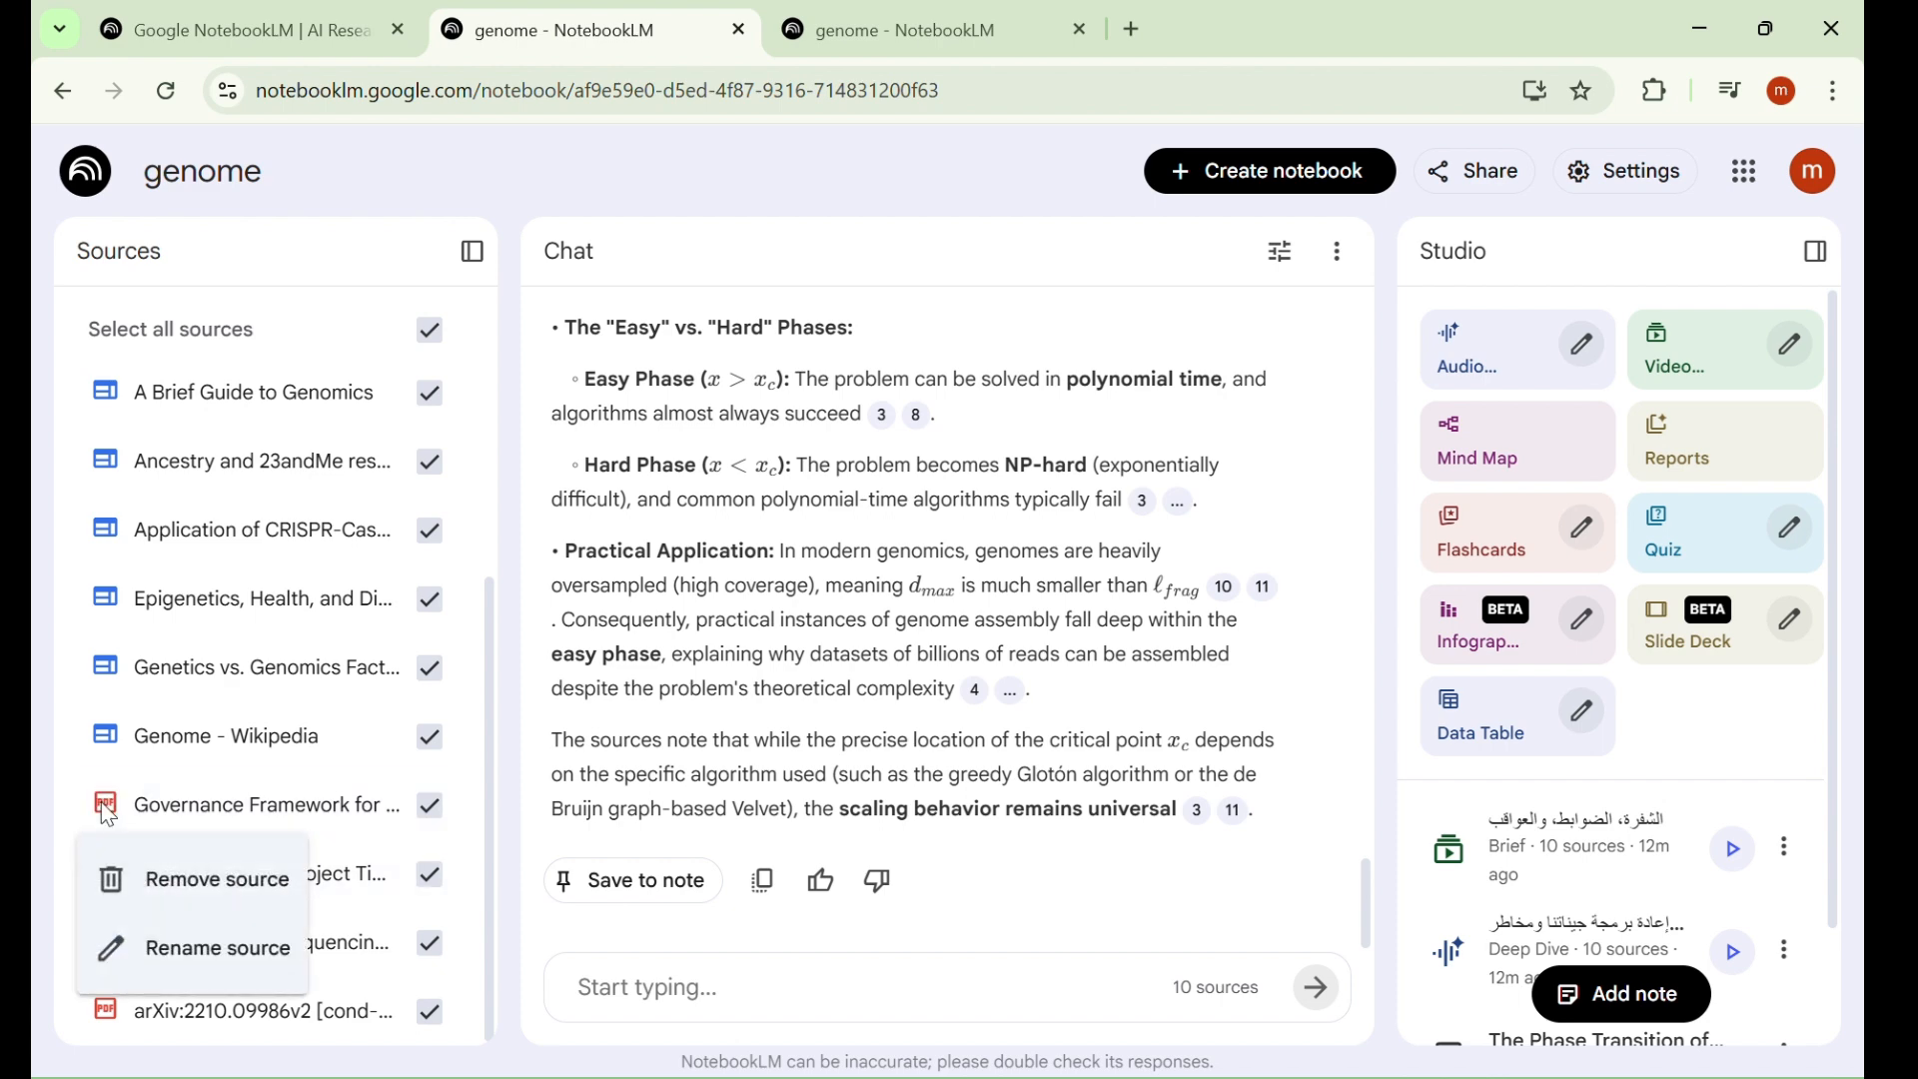
Open the Governance Framework source to read its text and source guide, and close the source view
left_click(297, 815)
scroll(322, 649, "down", 2)
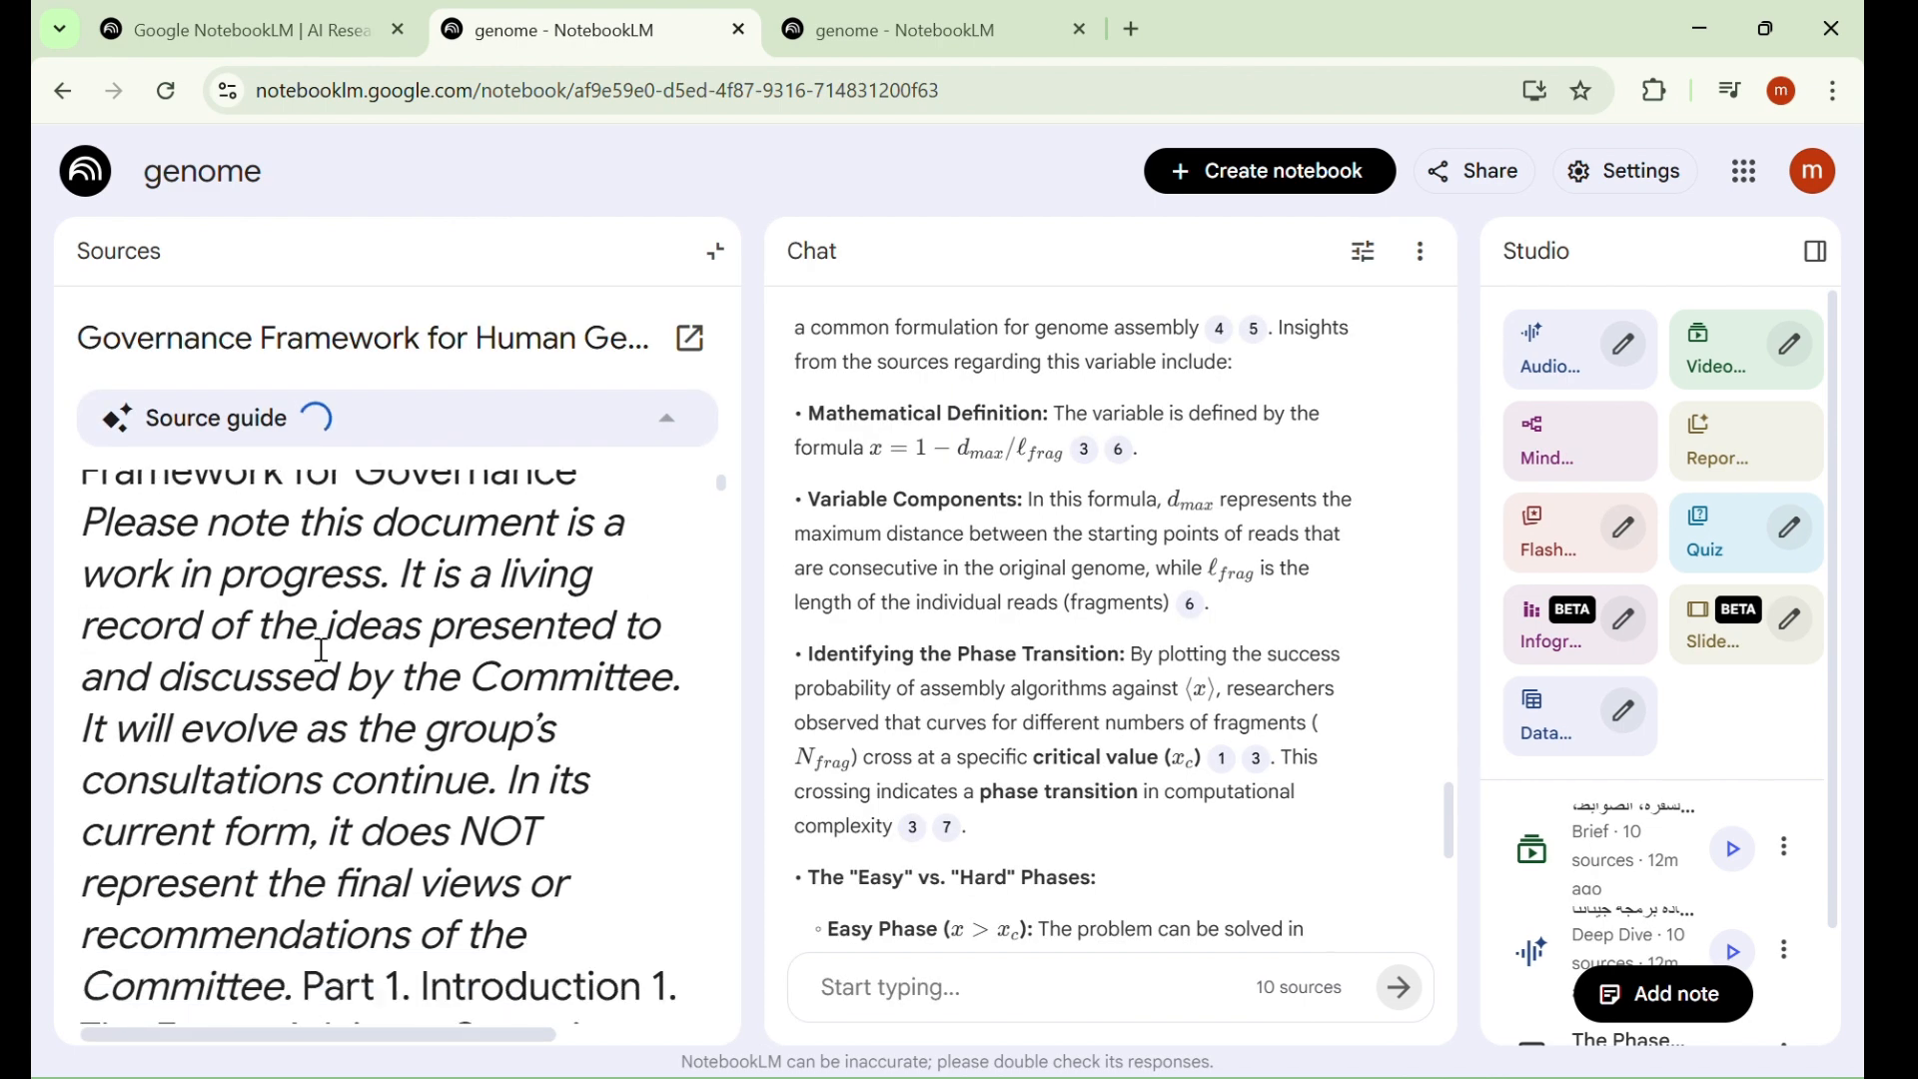
scroll(321, 650, "down", 6)
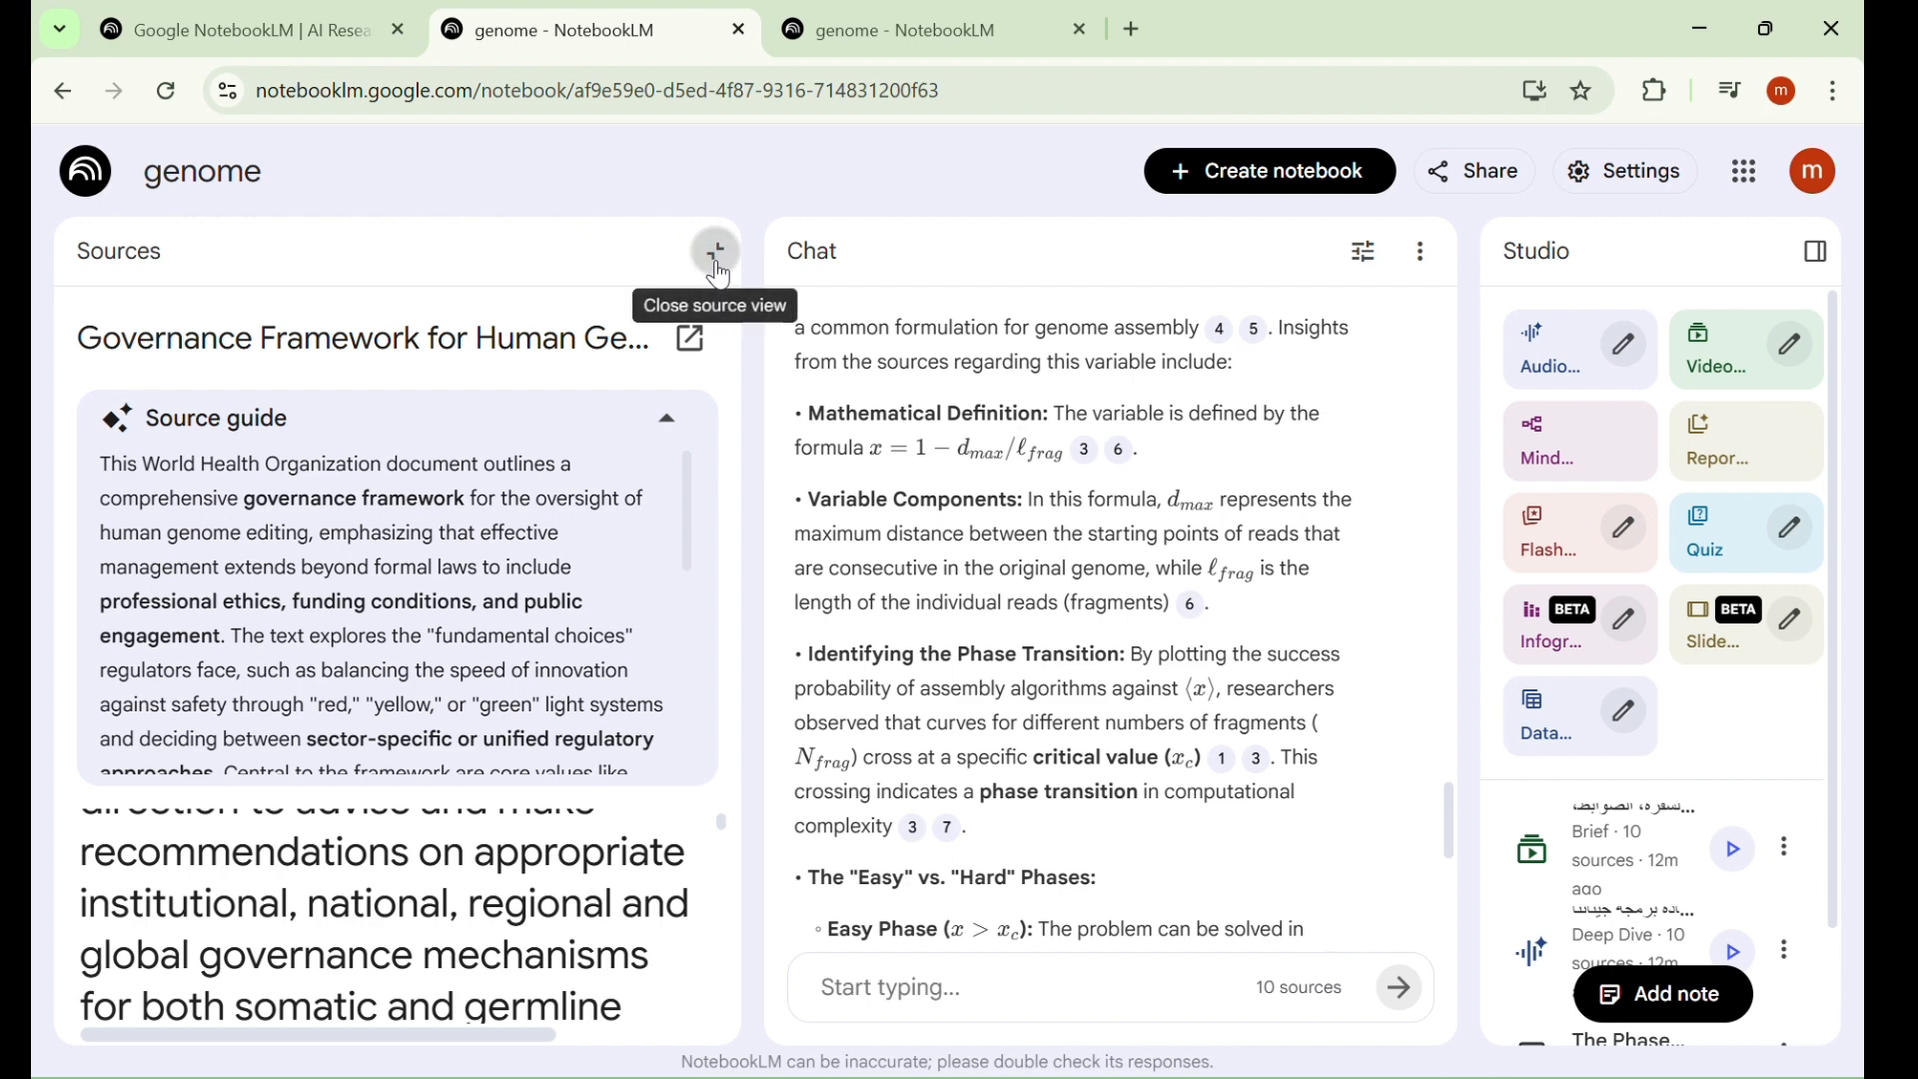
left_click(716, 254)
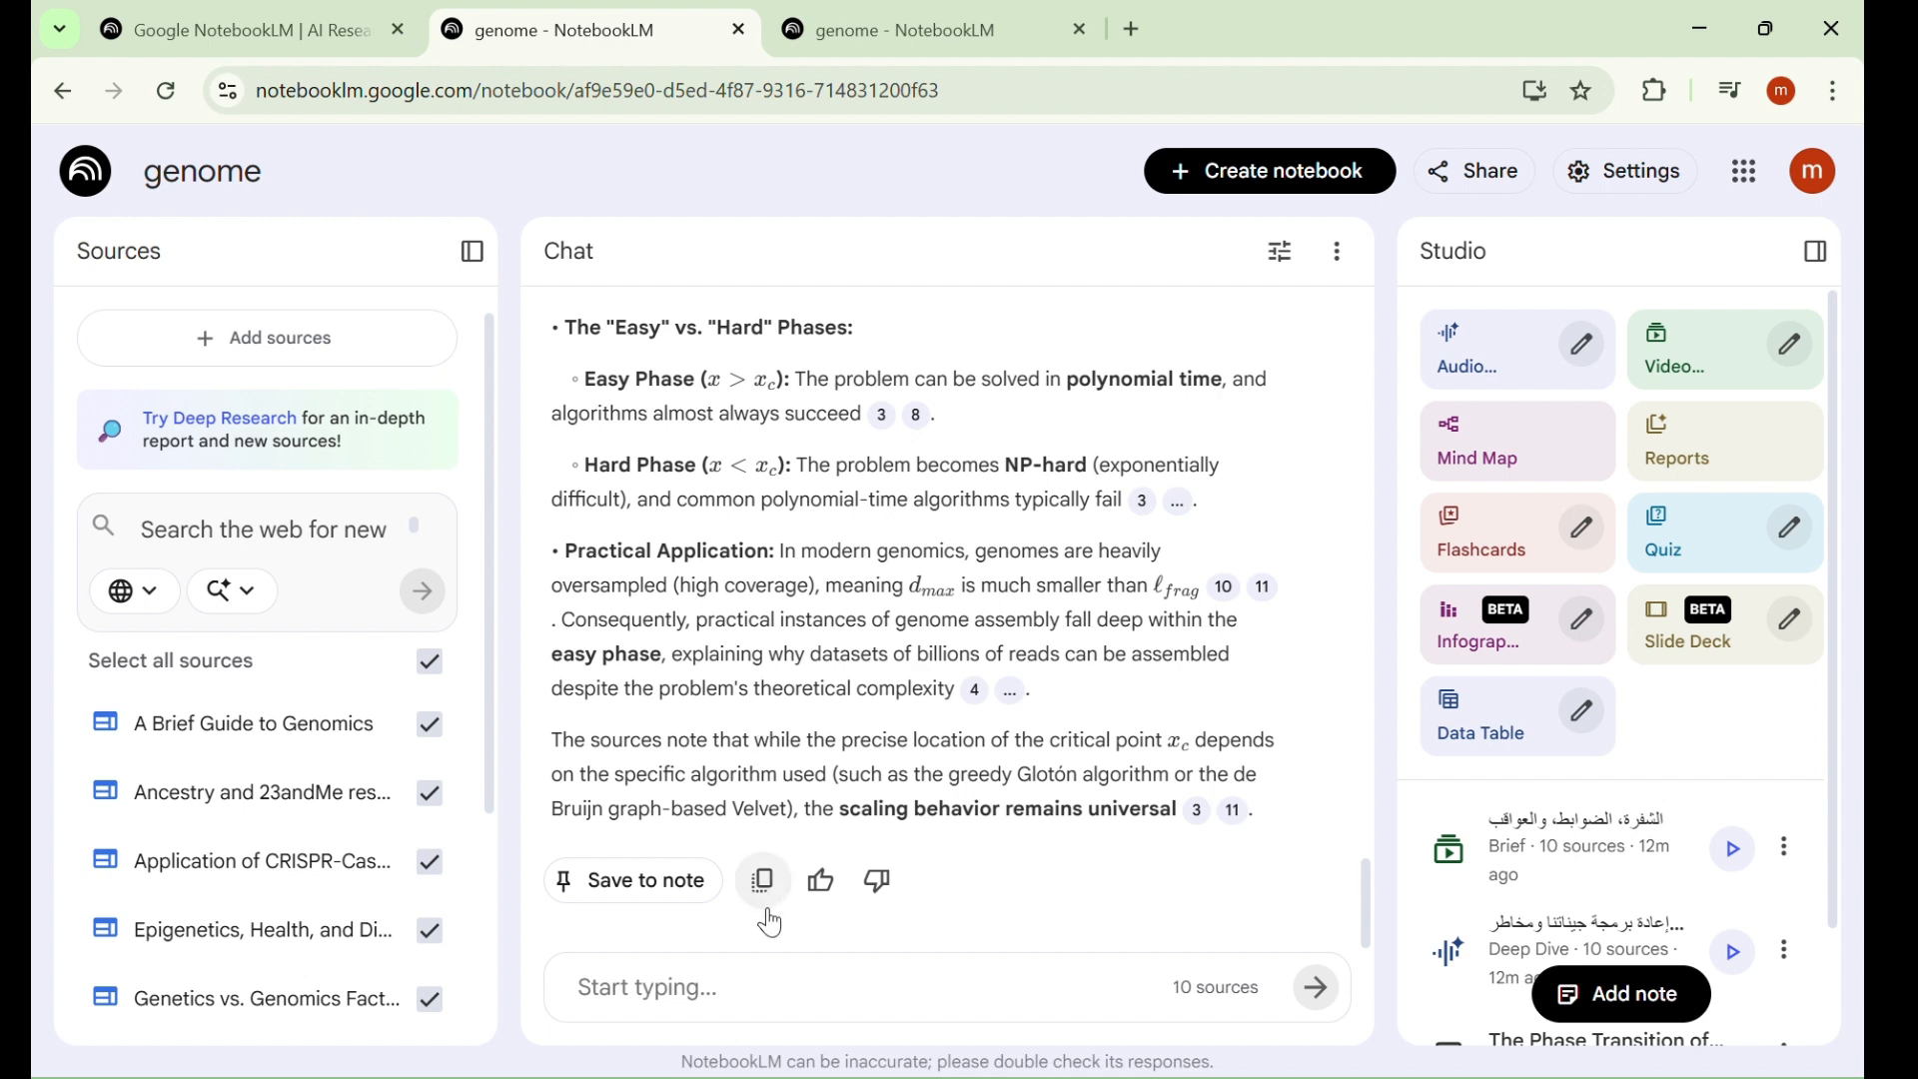
Review the earlier chat answers and save the latest one, about the genome assembly phase transition, as a note
left_click(749, 1004)
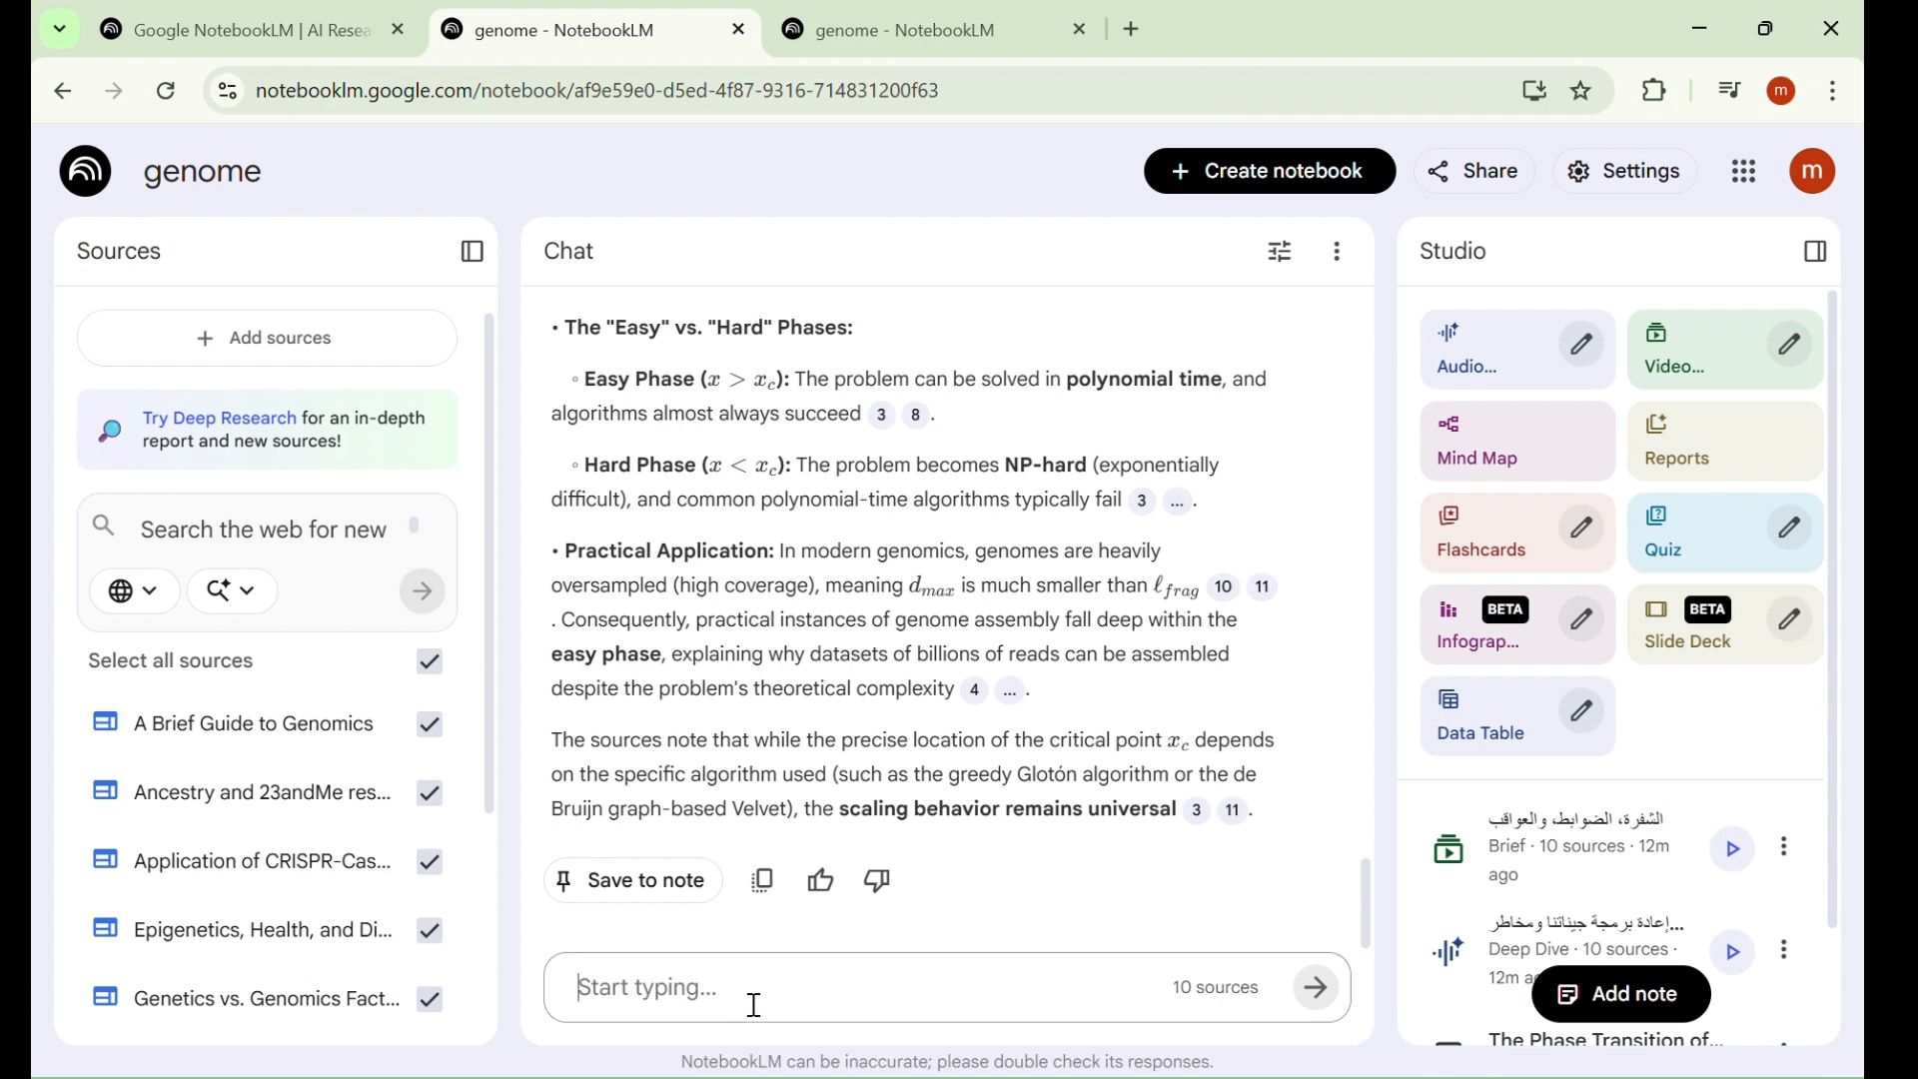
scroll(954, 900, "up", 5)
scroll(927, 842, "up", 10)
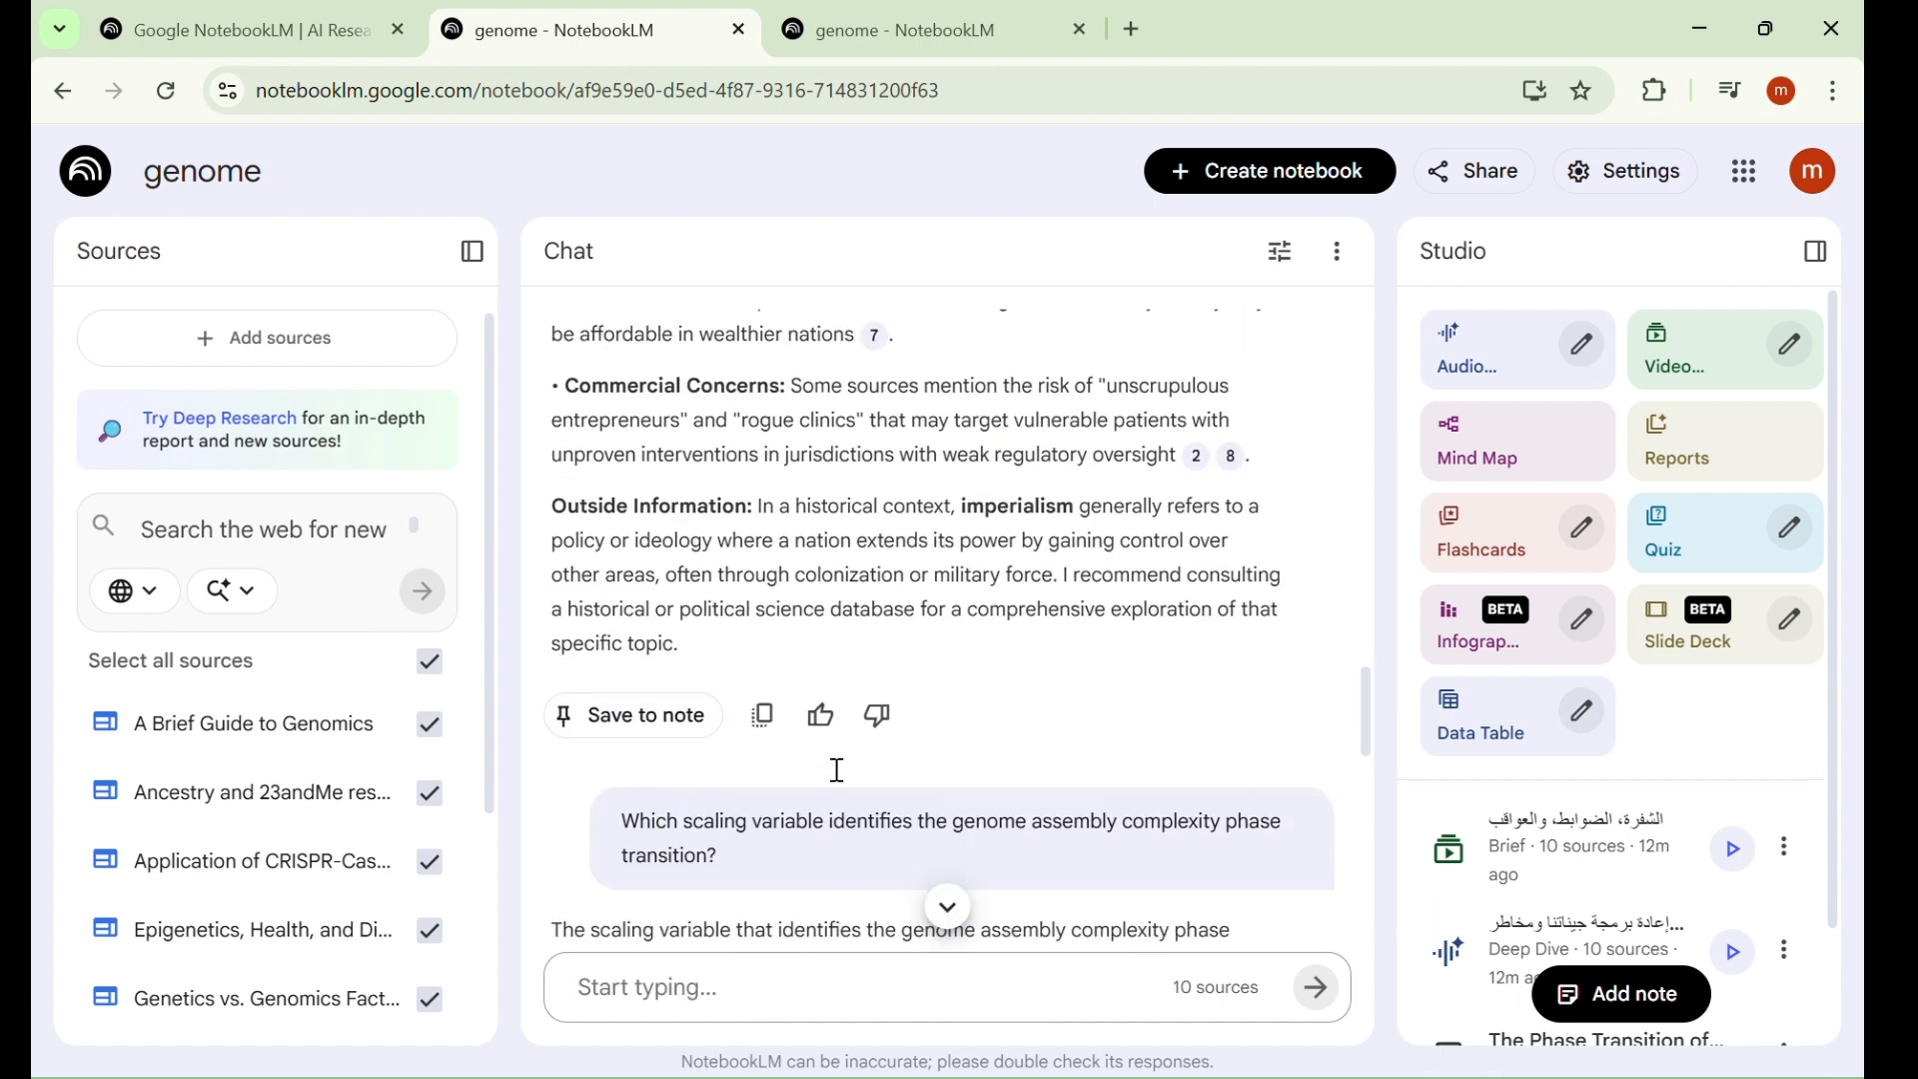
scroll(843, 784, "down", 15)
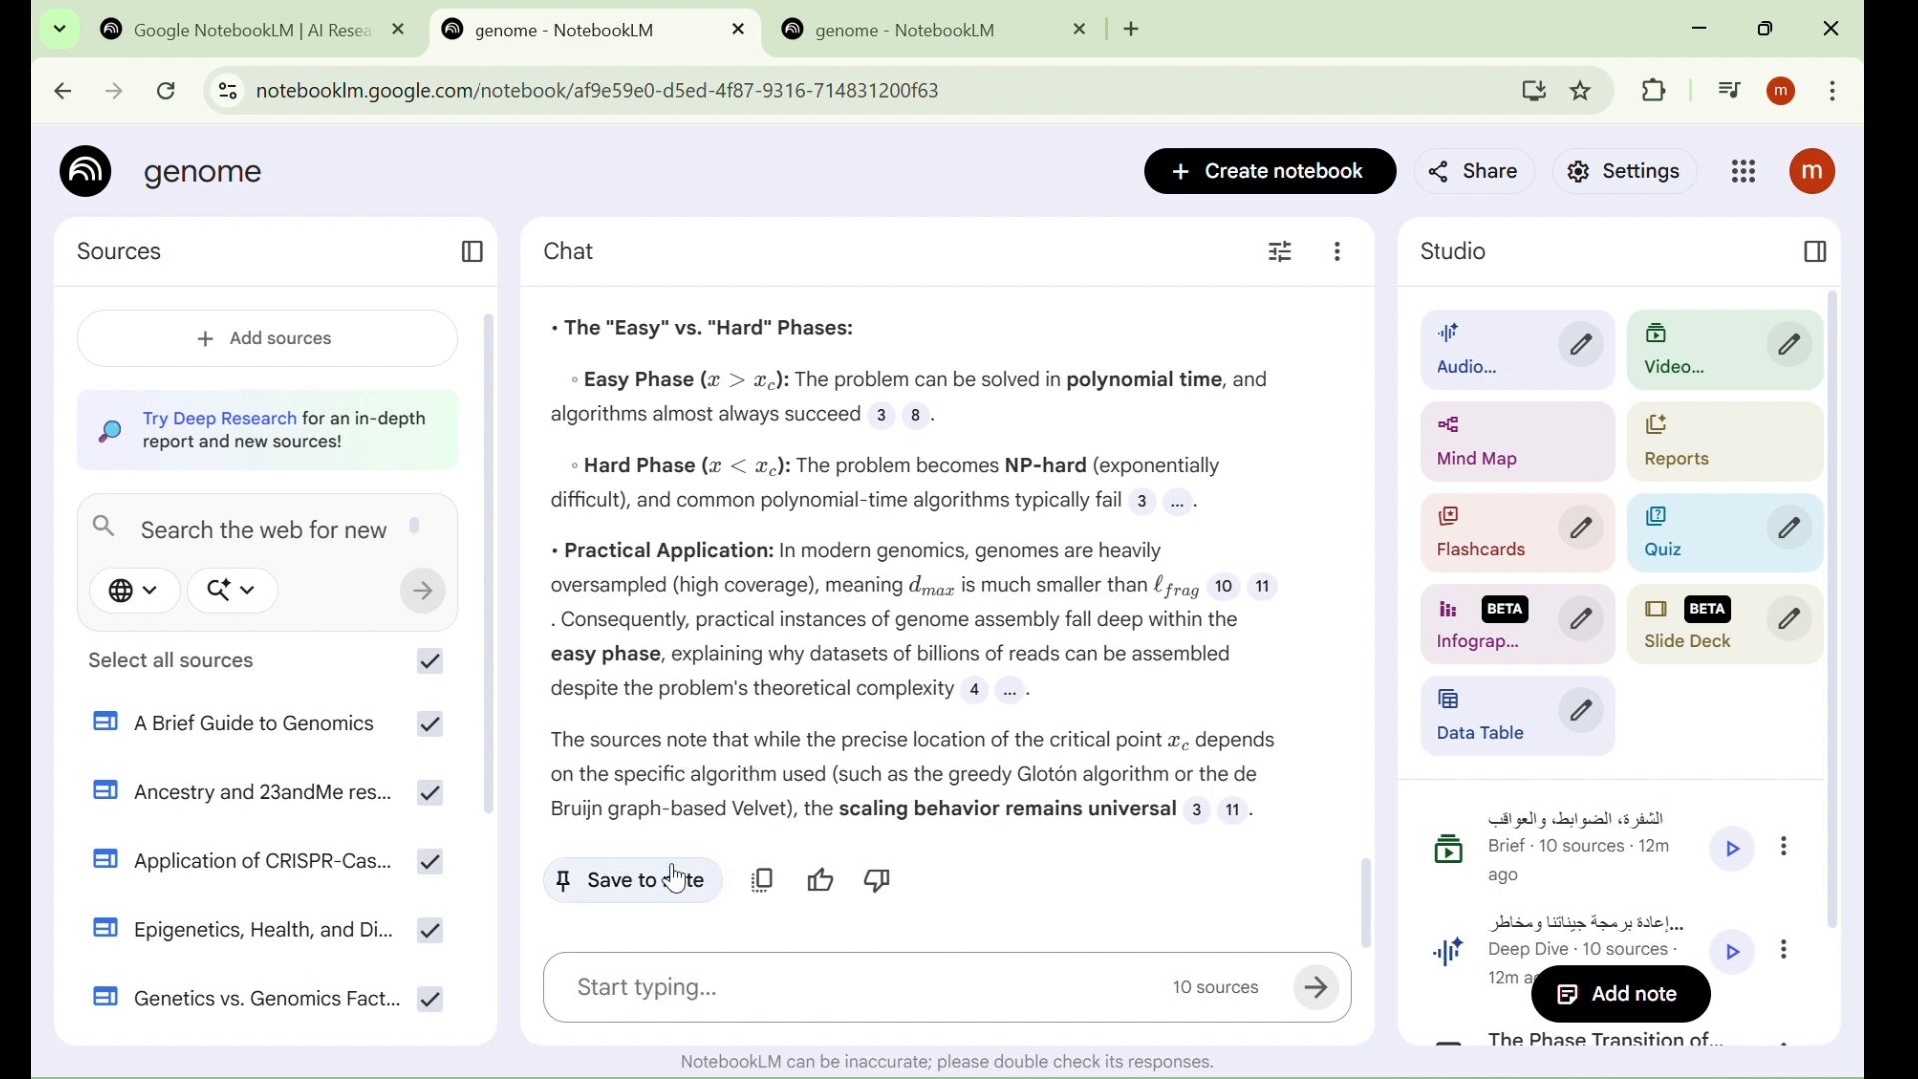
left_click(678, 898)
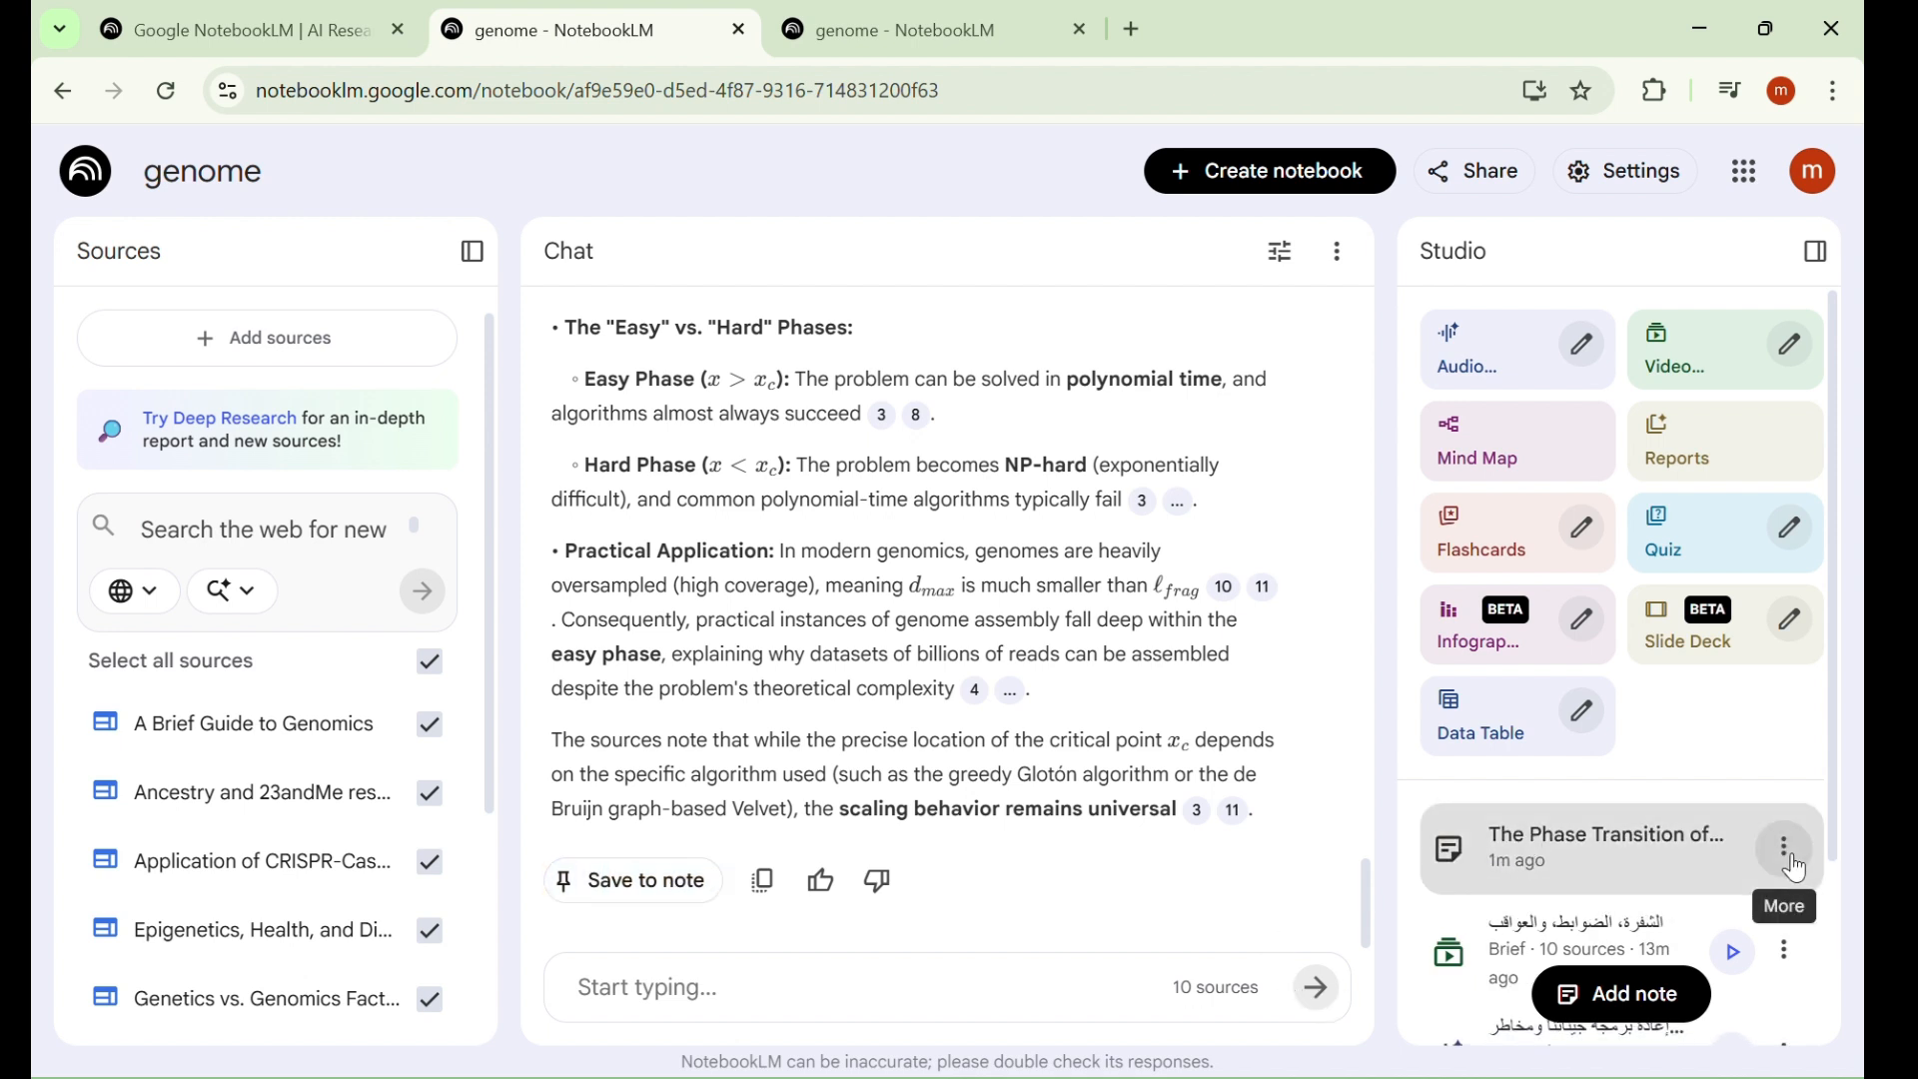
Export the saved phase transition note to Google Docs and read through the exported document
left_click(1795, 867)
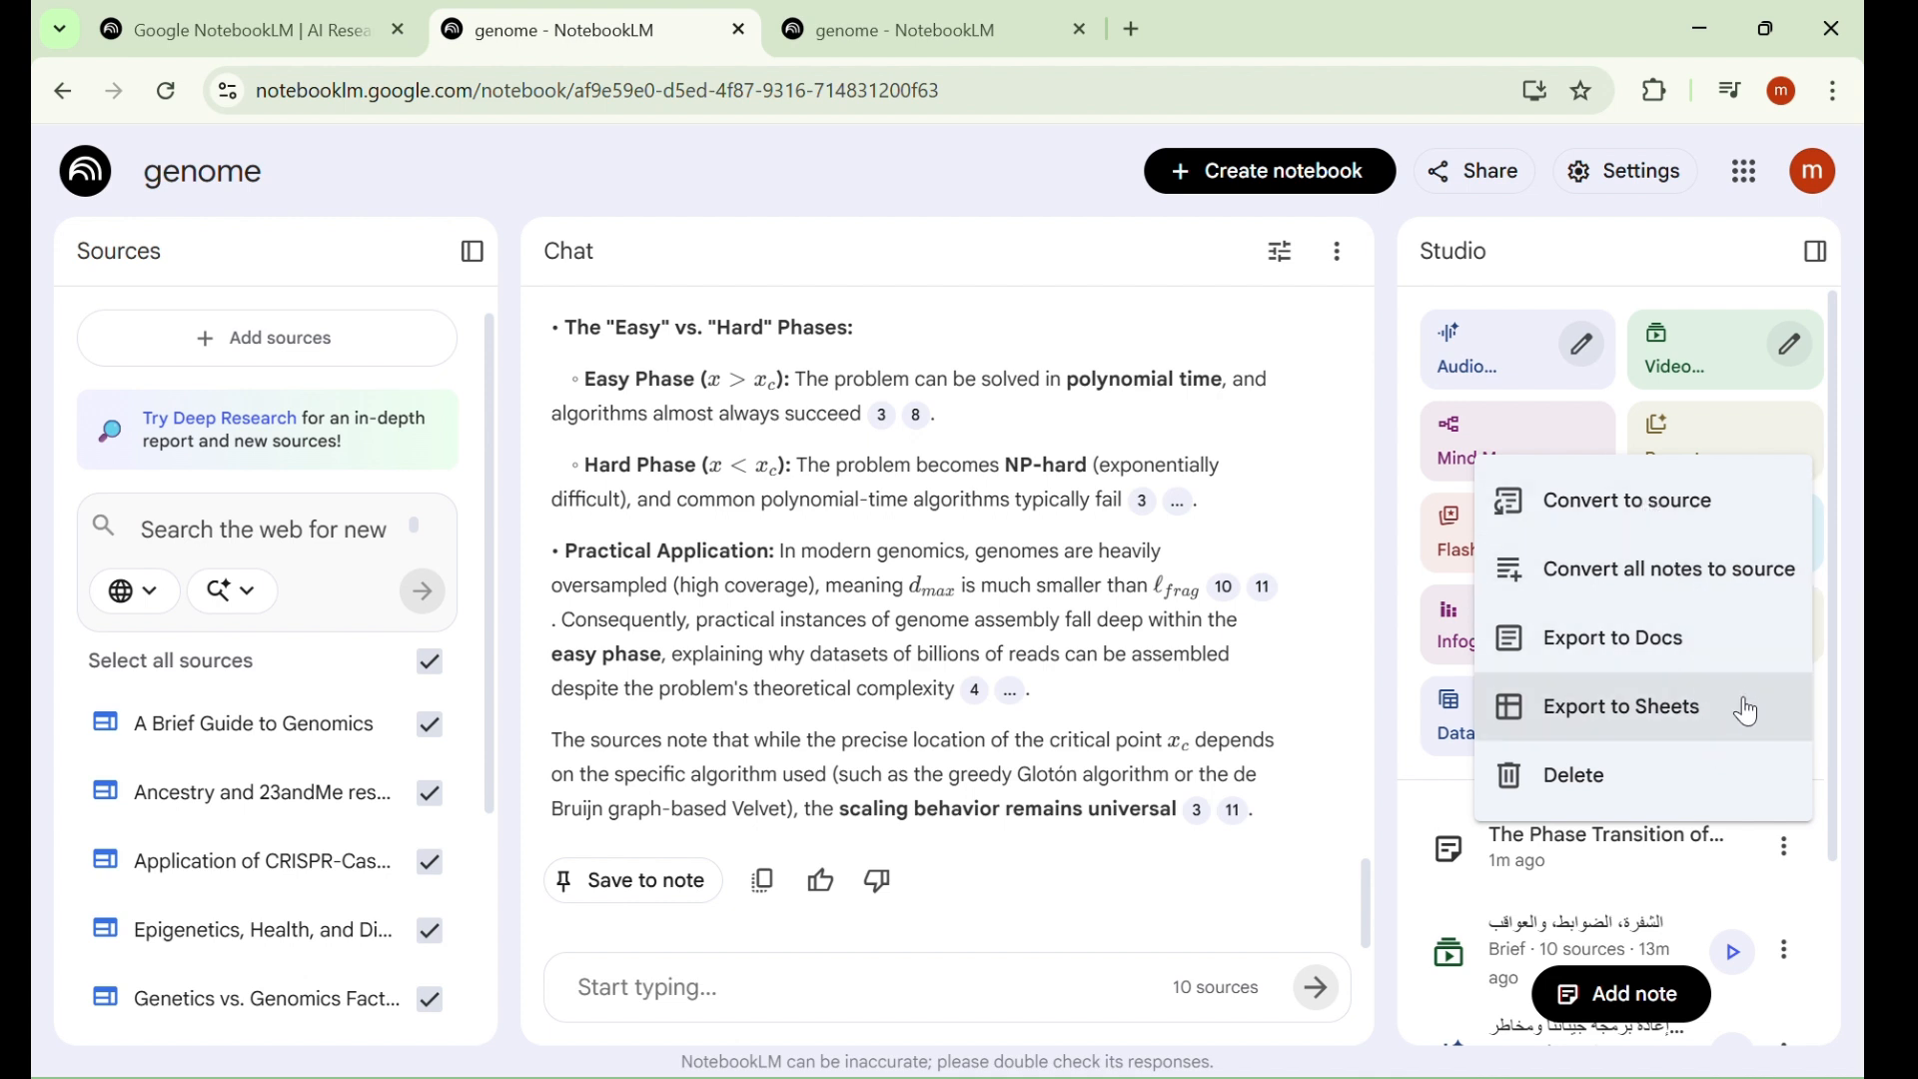
left_click(1638, 666)
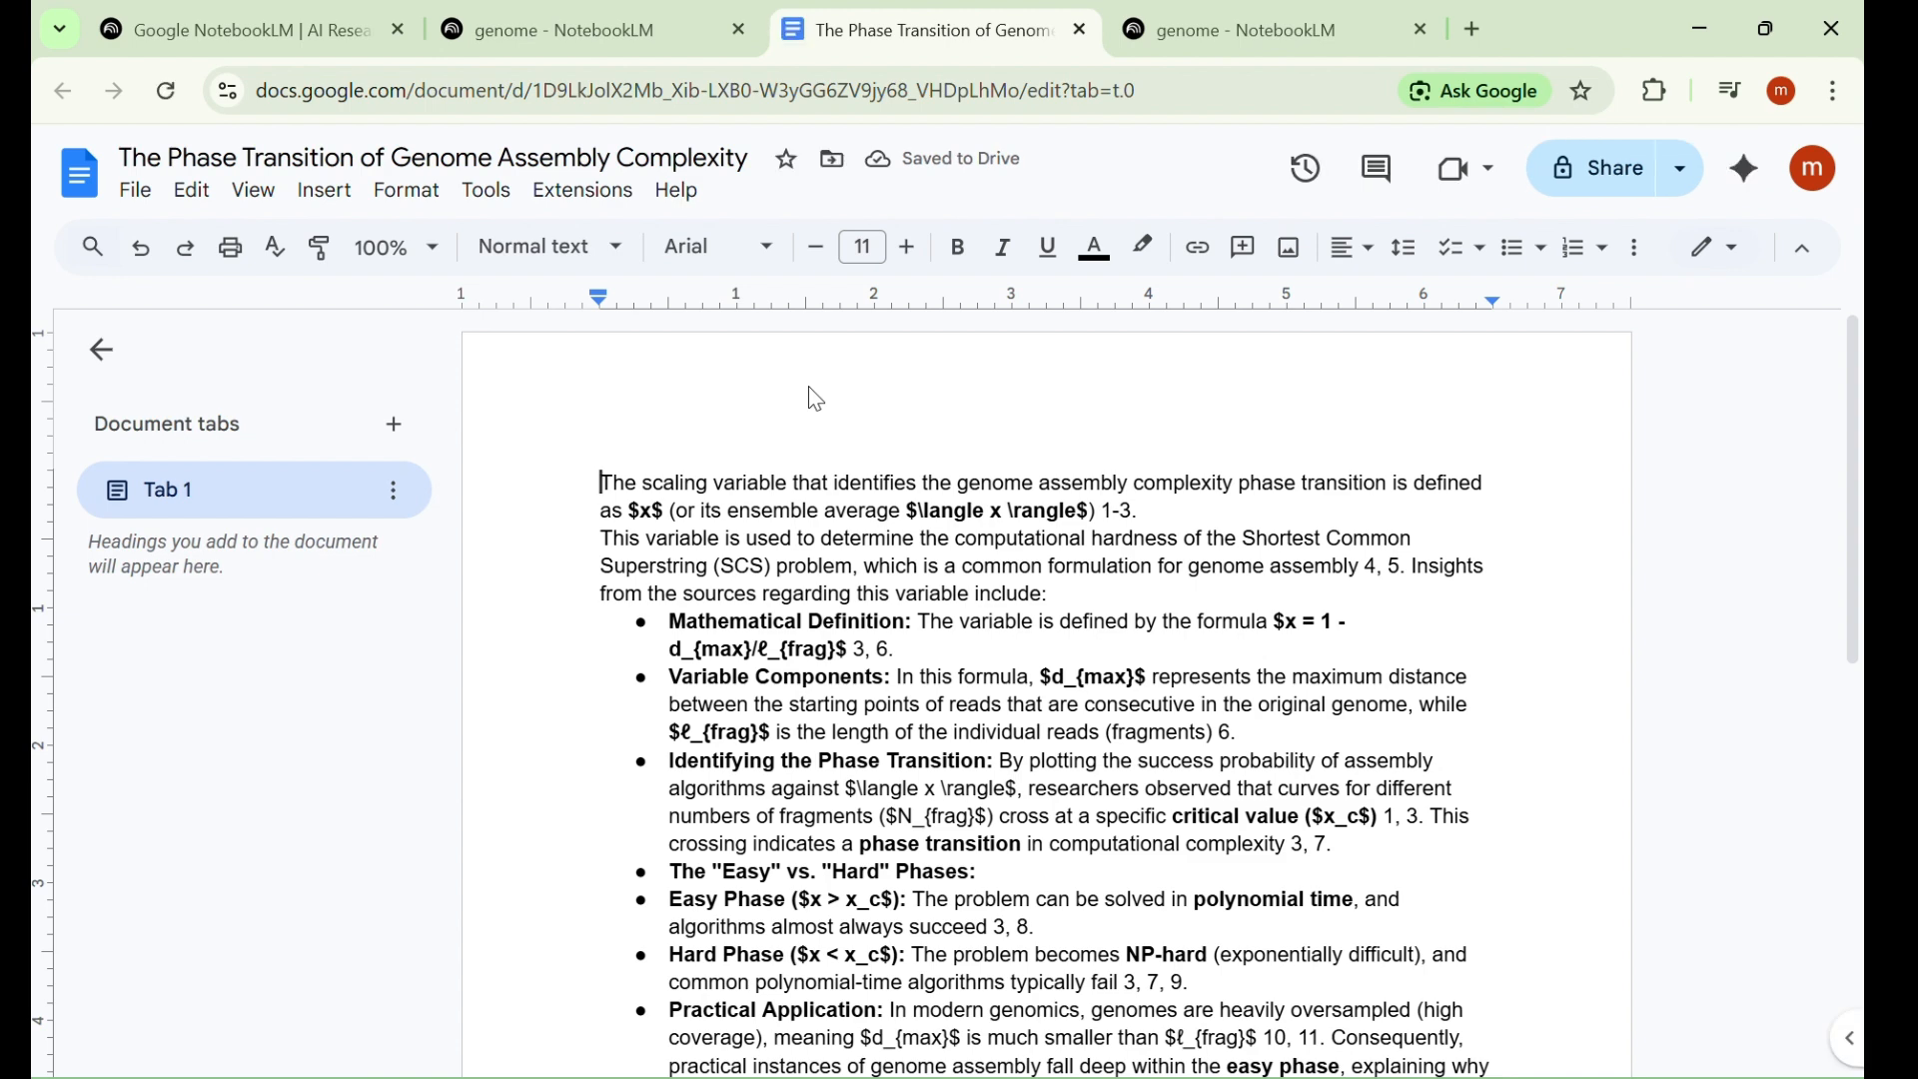
scroll(817, 400, "down", 4)
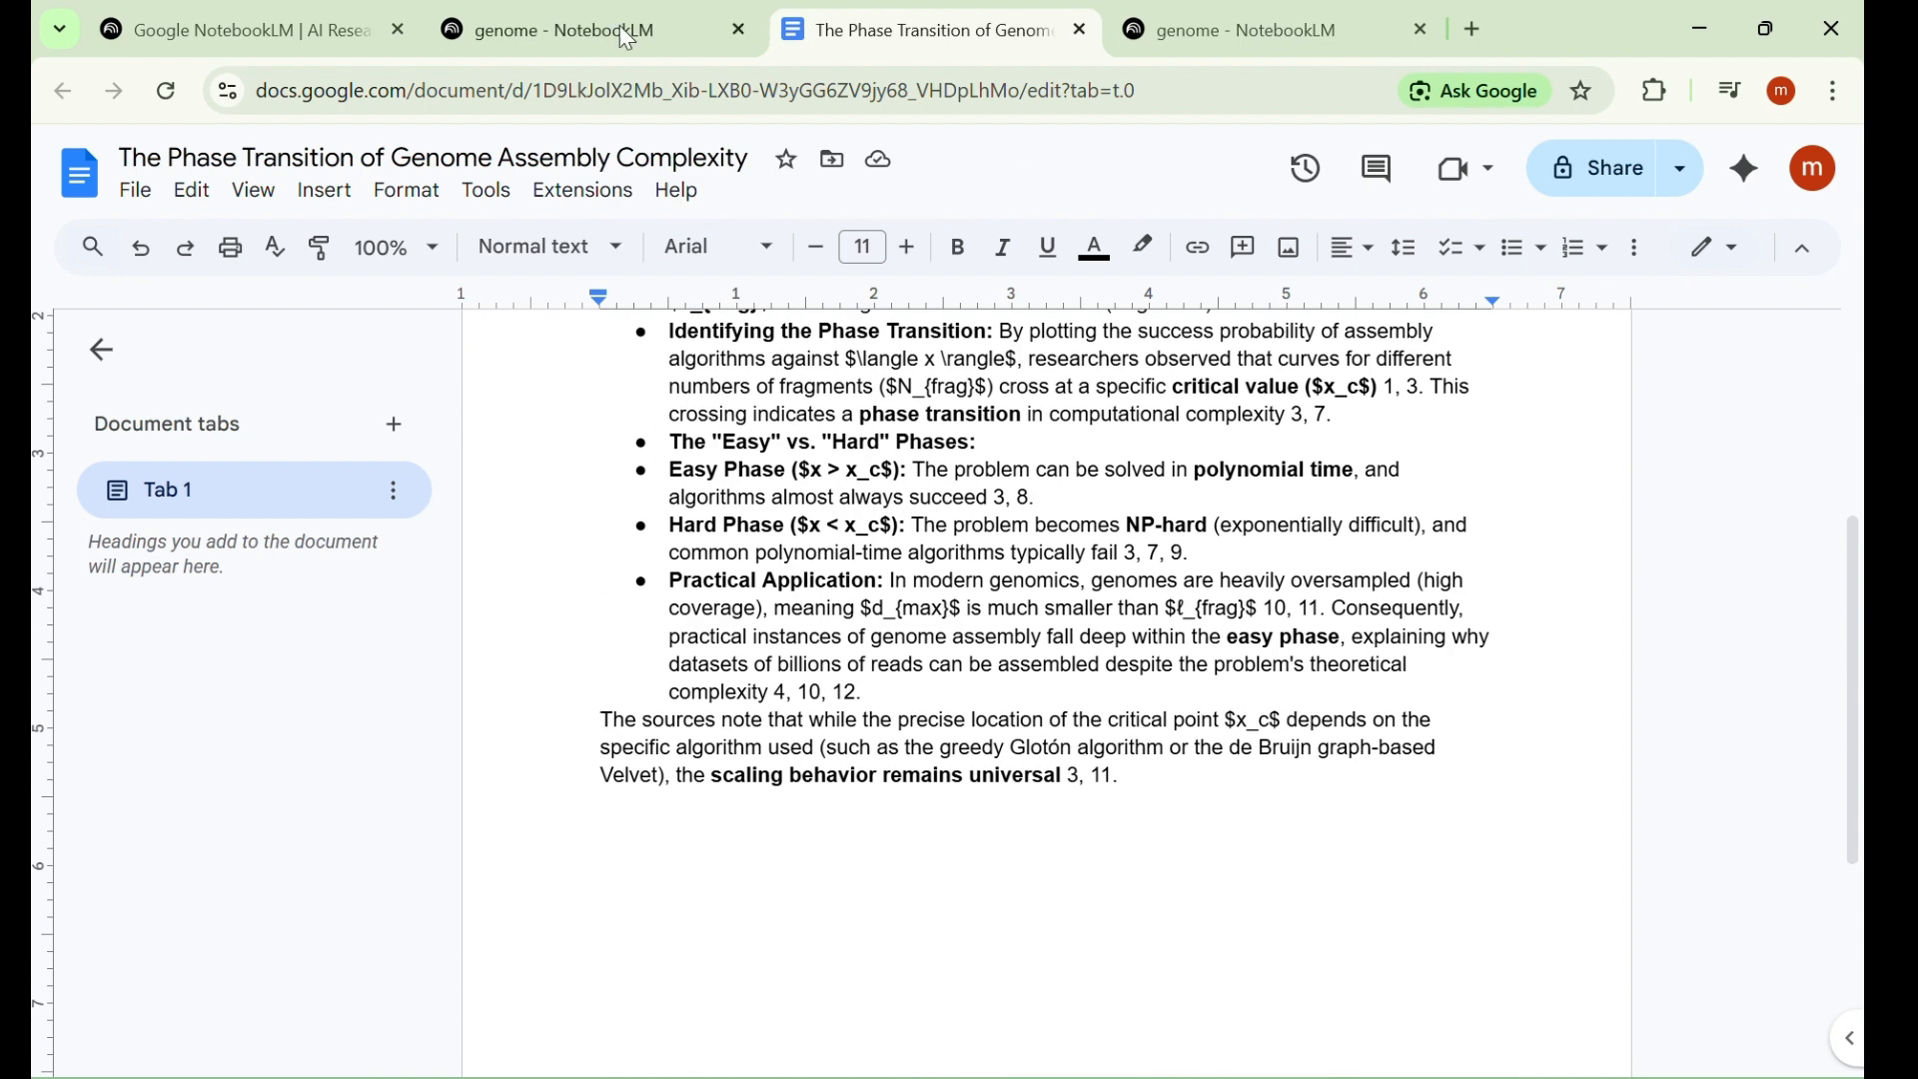
Return to the genome notebook and convert all notes to a source, checking the source list for it
left_click(615, 44)
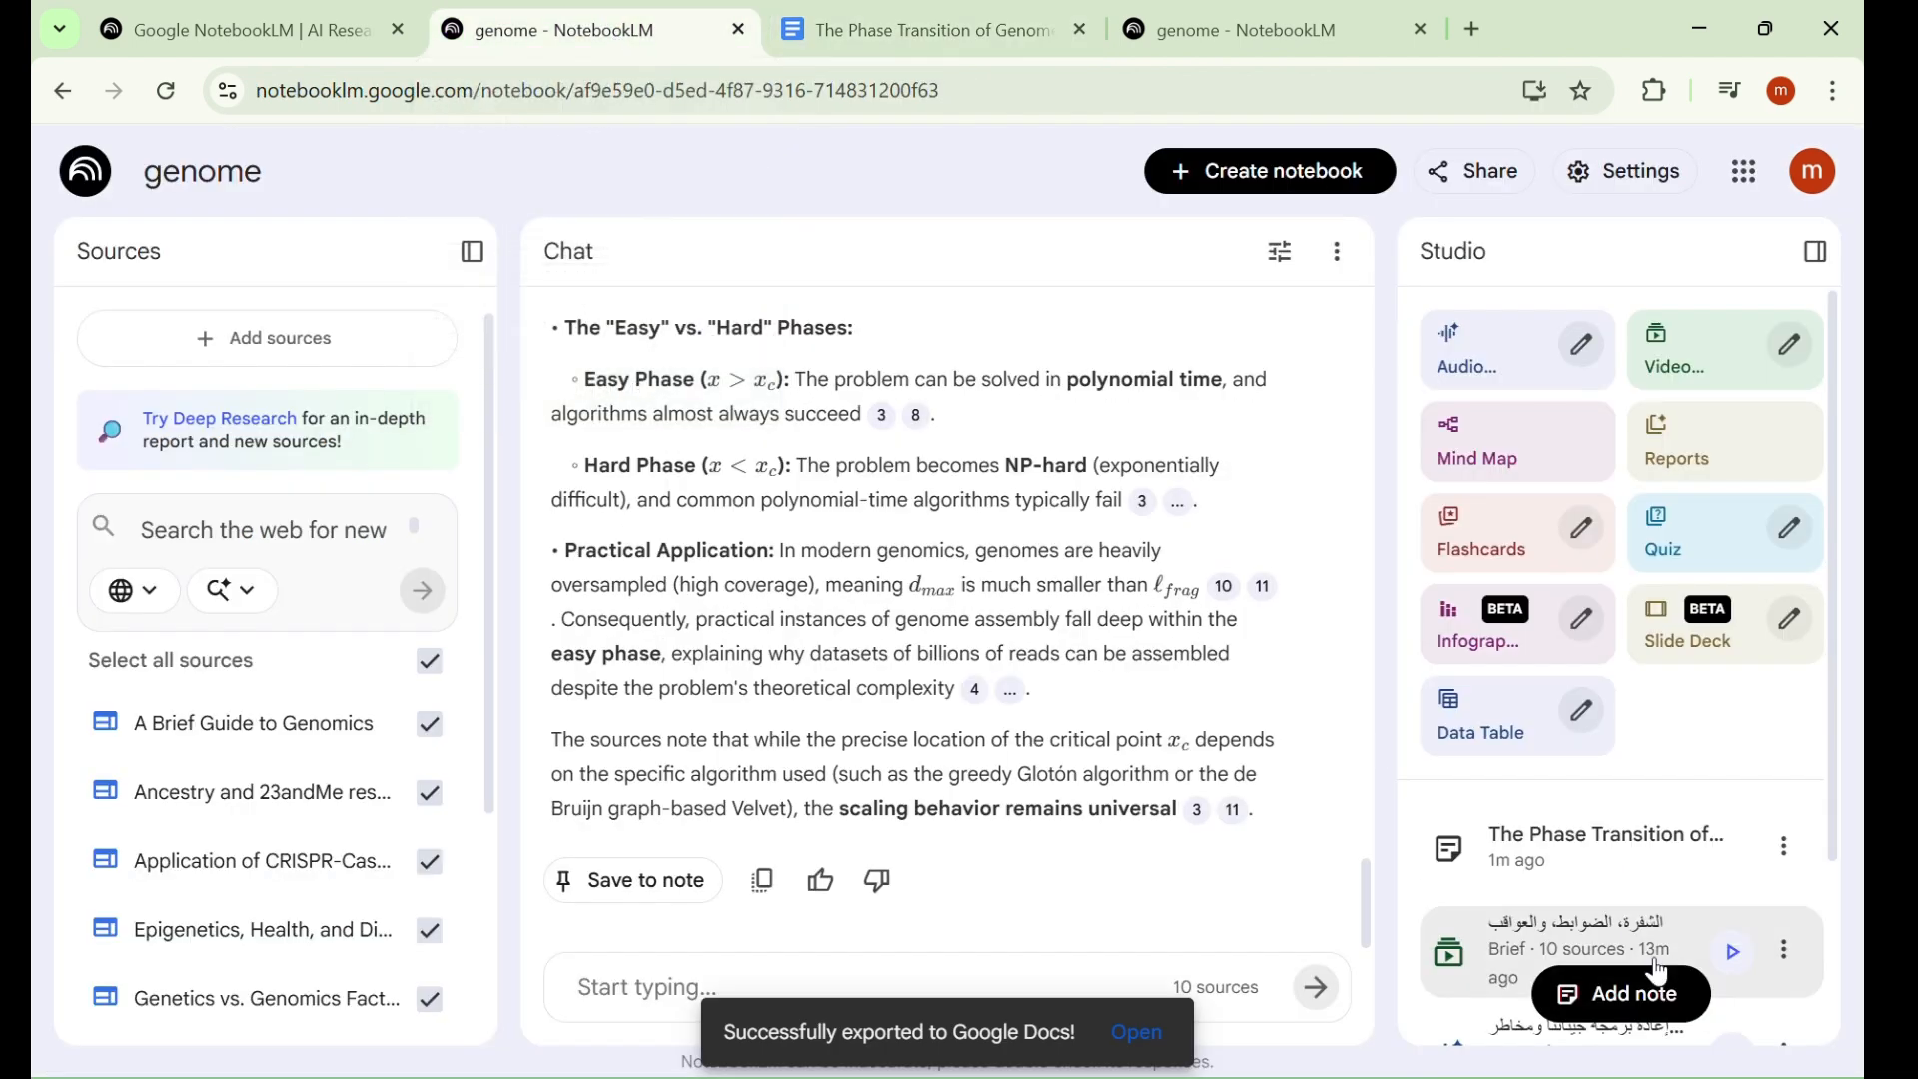
left_click(1792, 849)
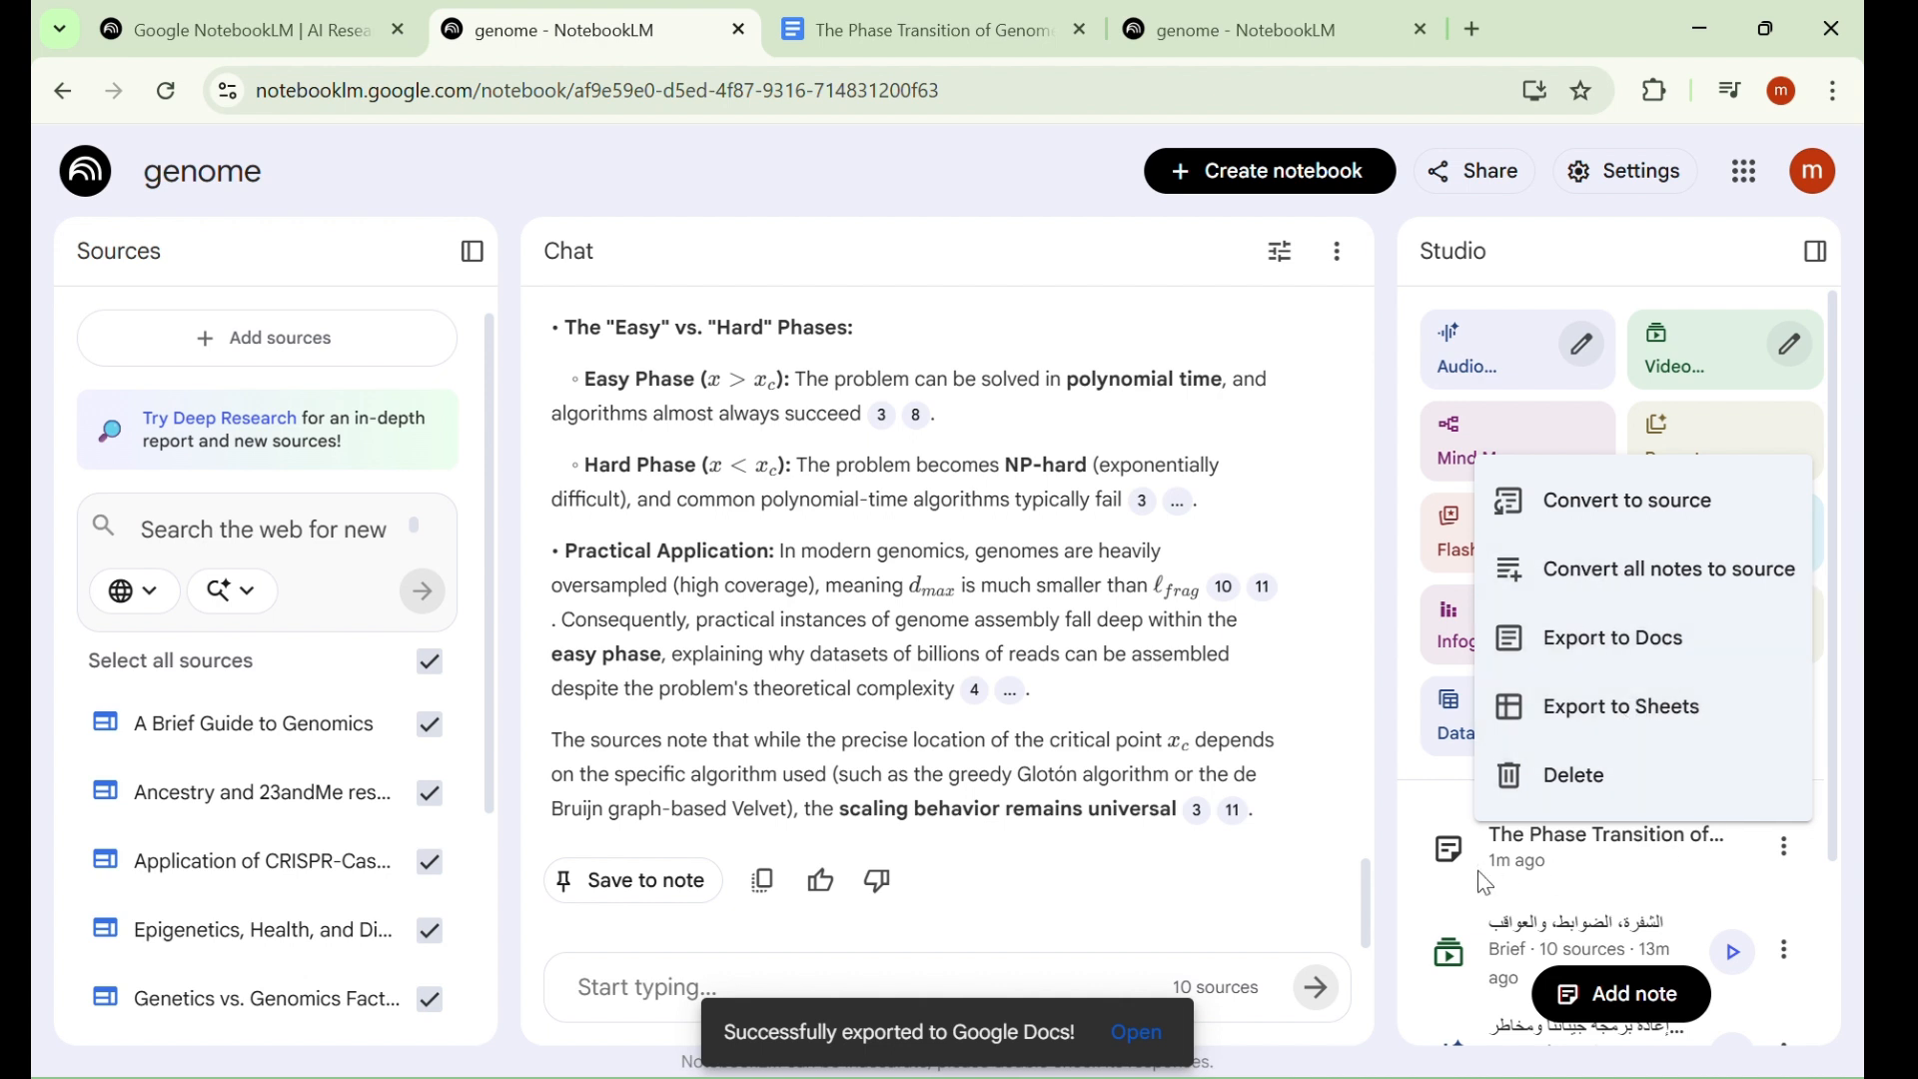
left_click(1603, 590)
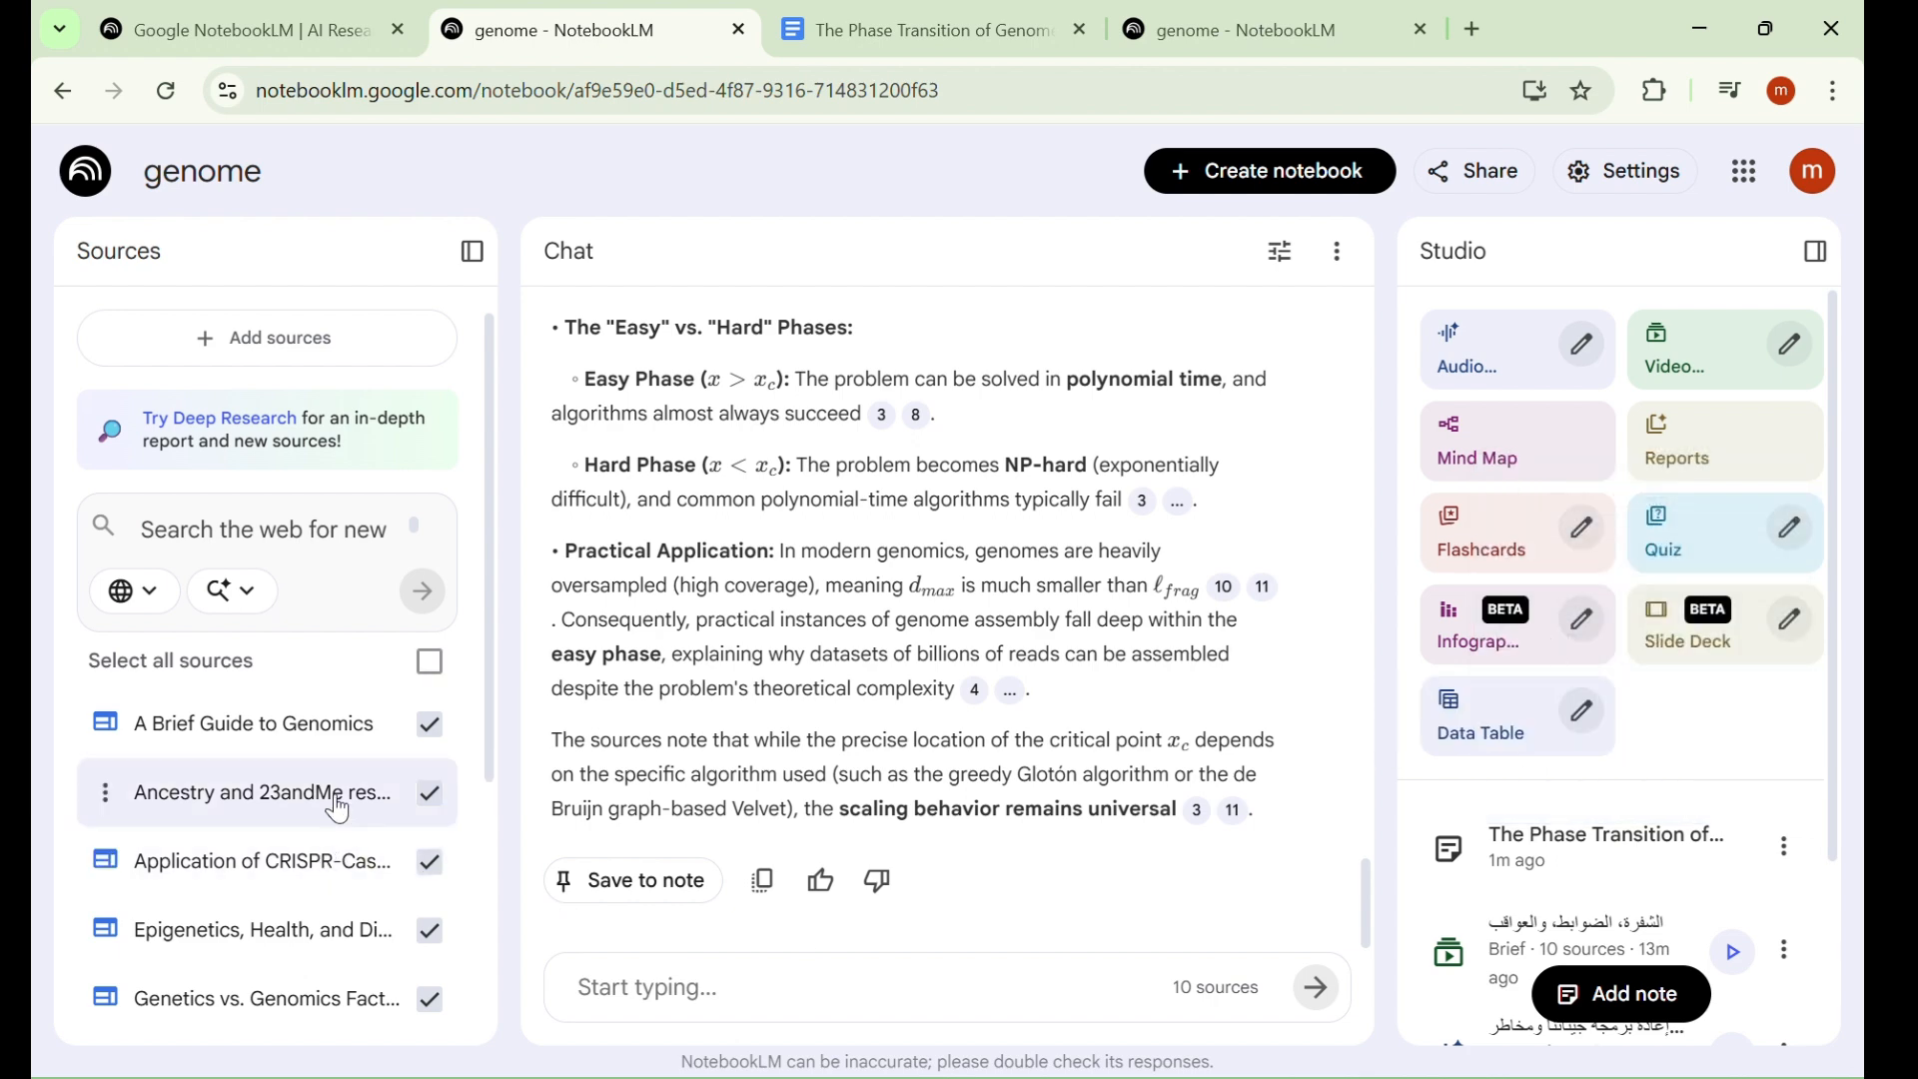
scroll(350, 849, "down", 4)
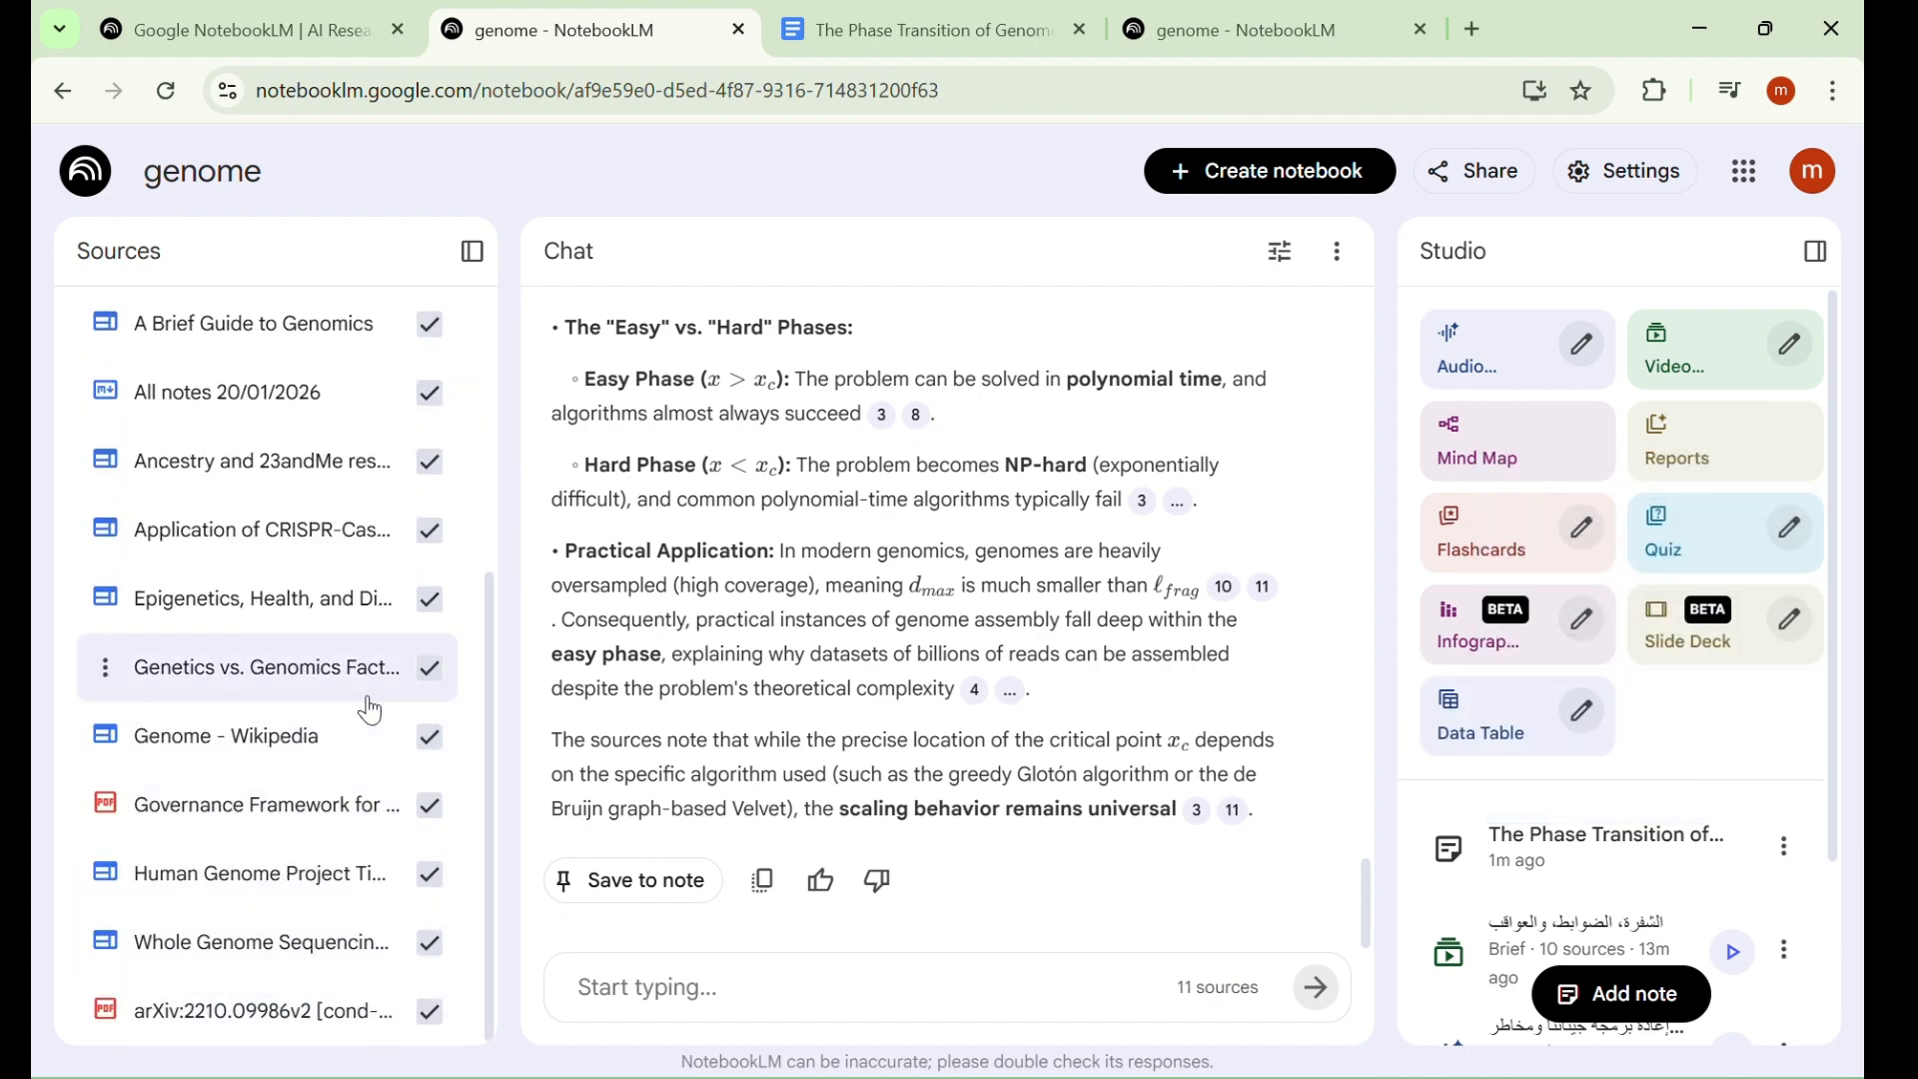
Open the Audio Overview customization, browse the available languages, and close it without generating
scroll(1589, 789, "down", 2)
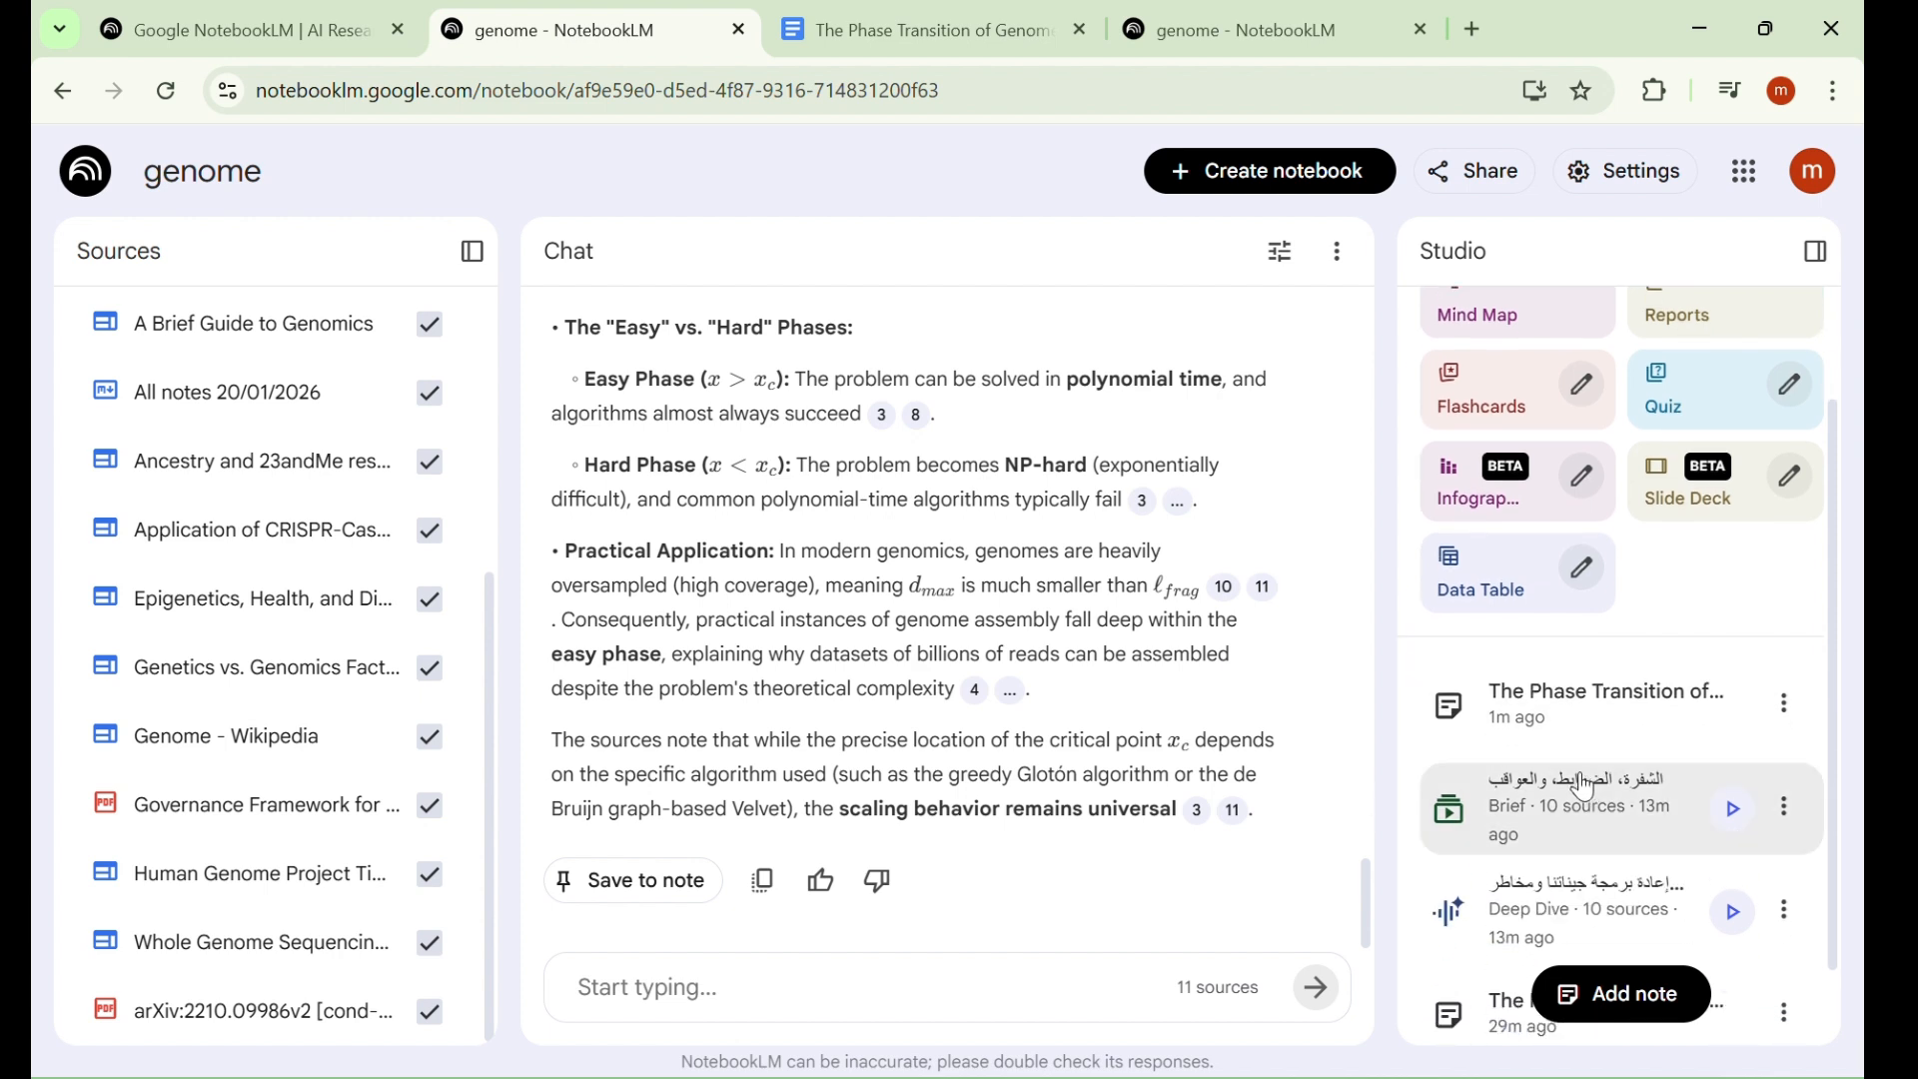
scroll(1698, 770, "up", 2)
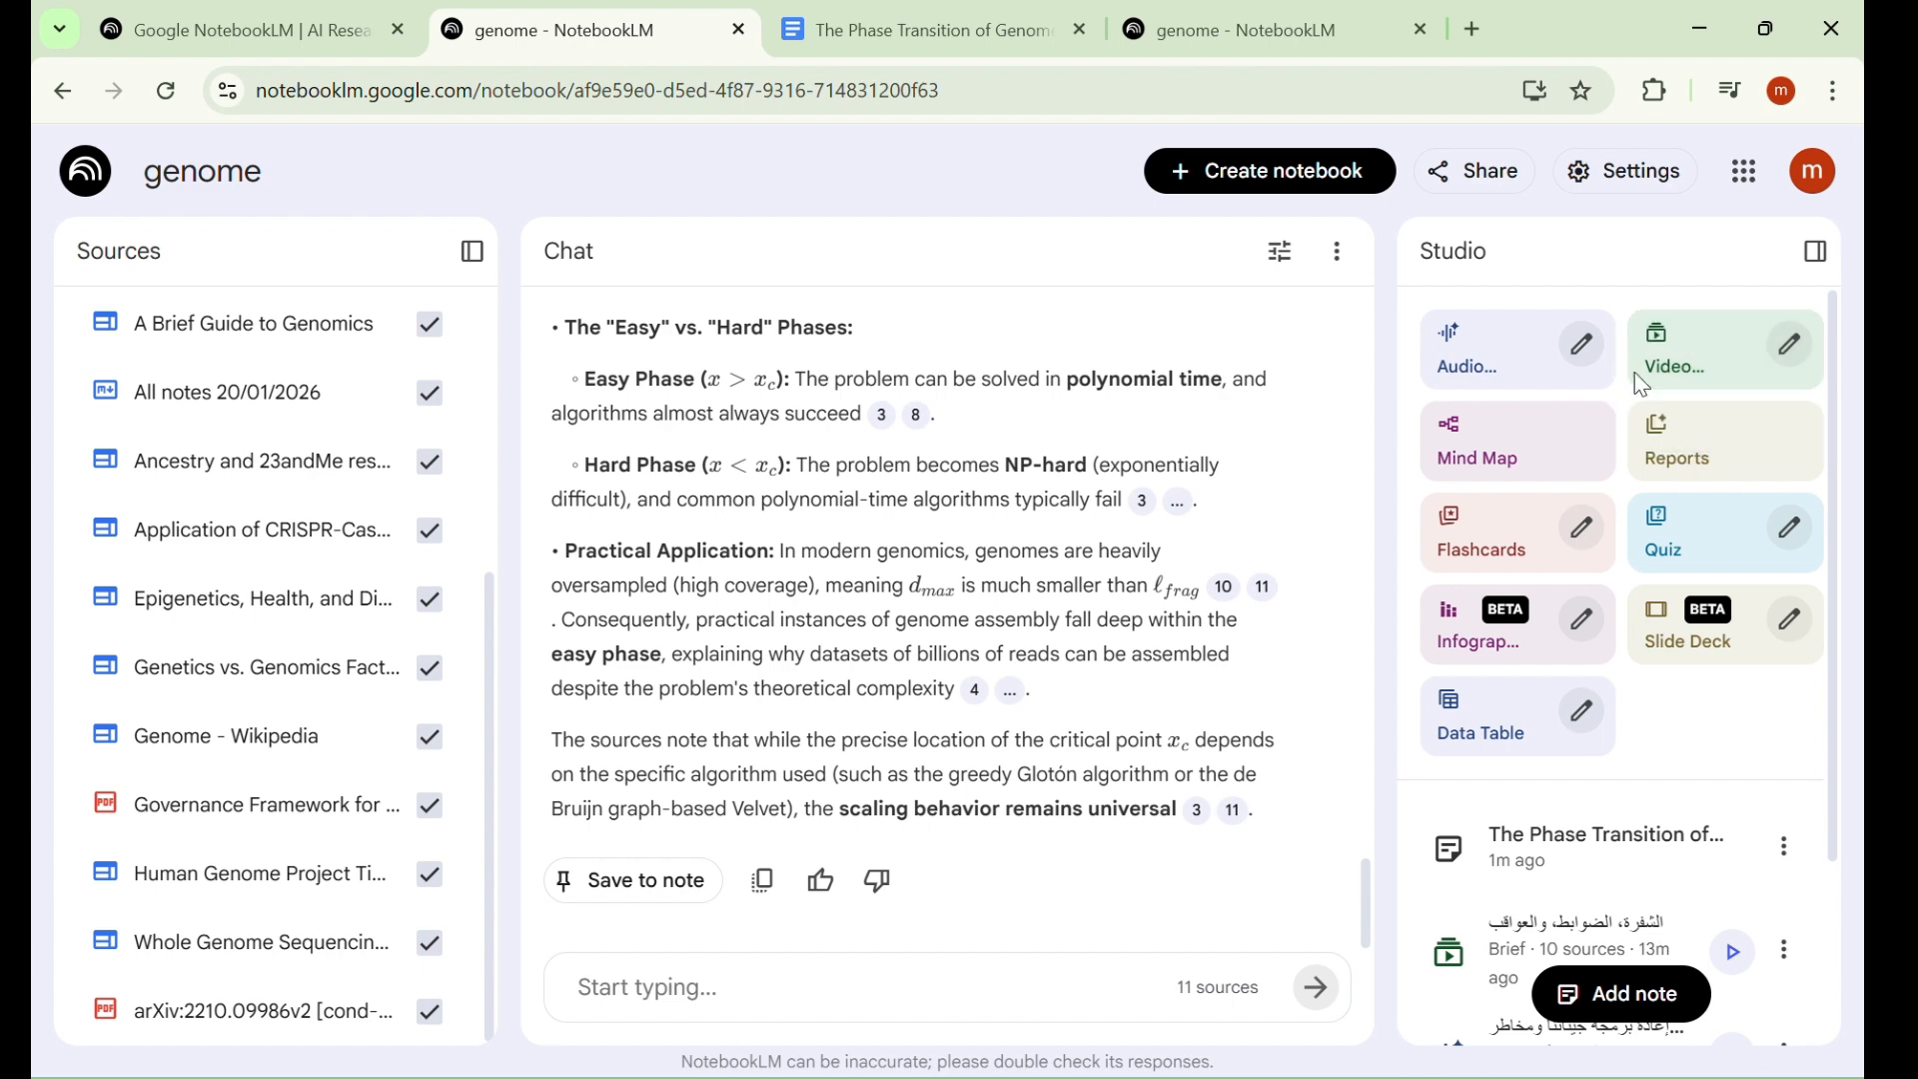
left_click(1585, 348)
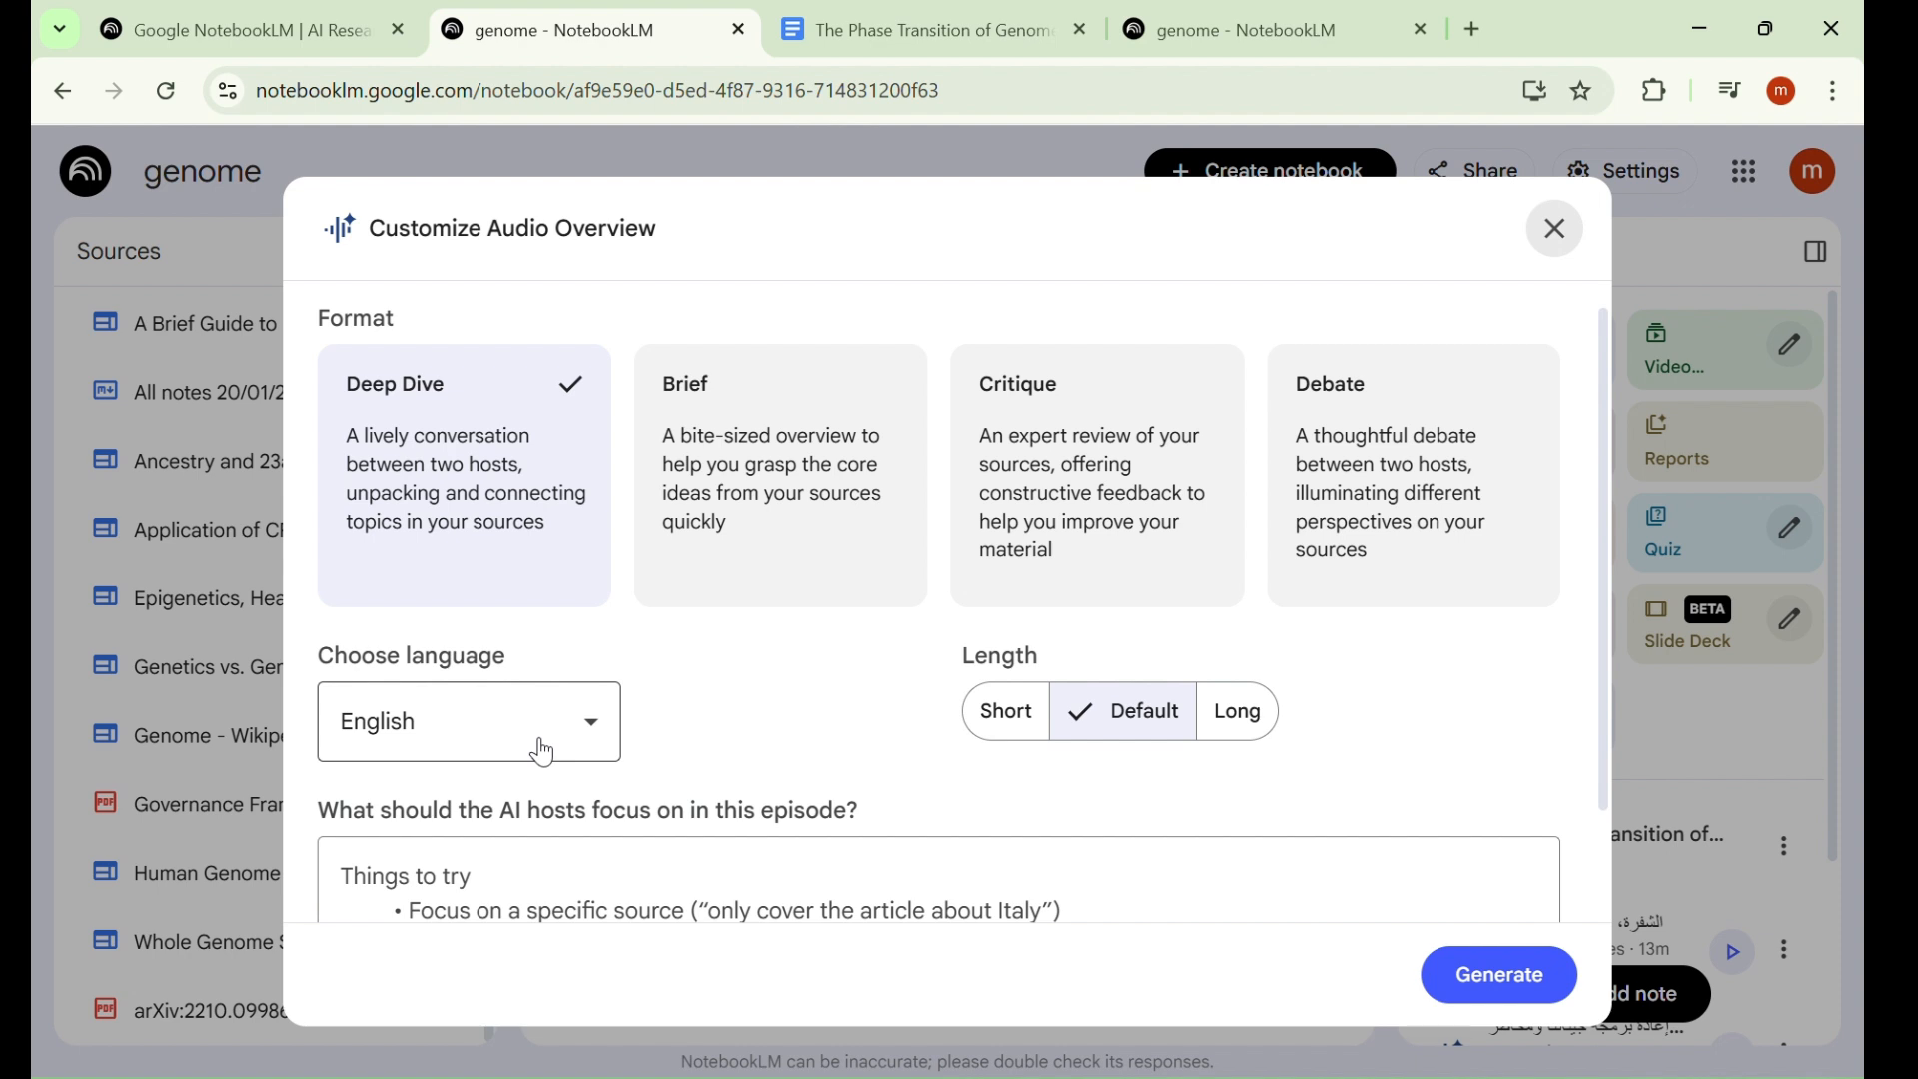
left_click(542, 752)
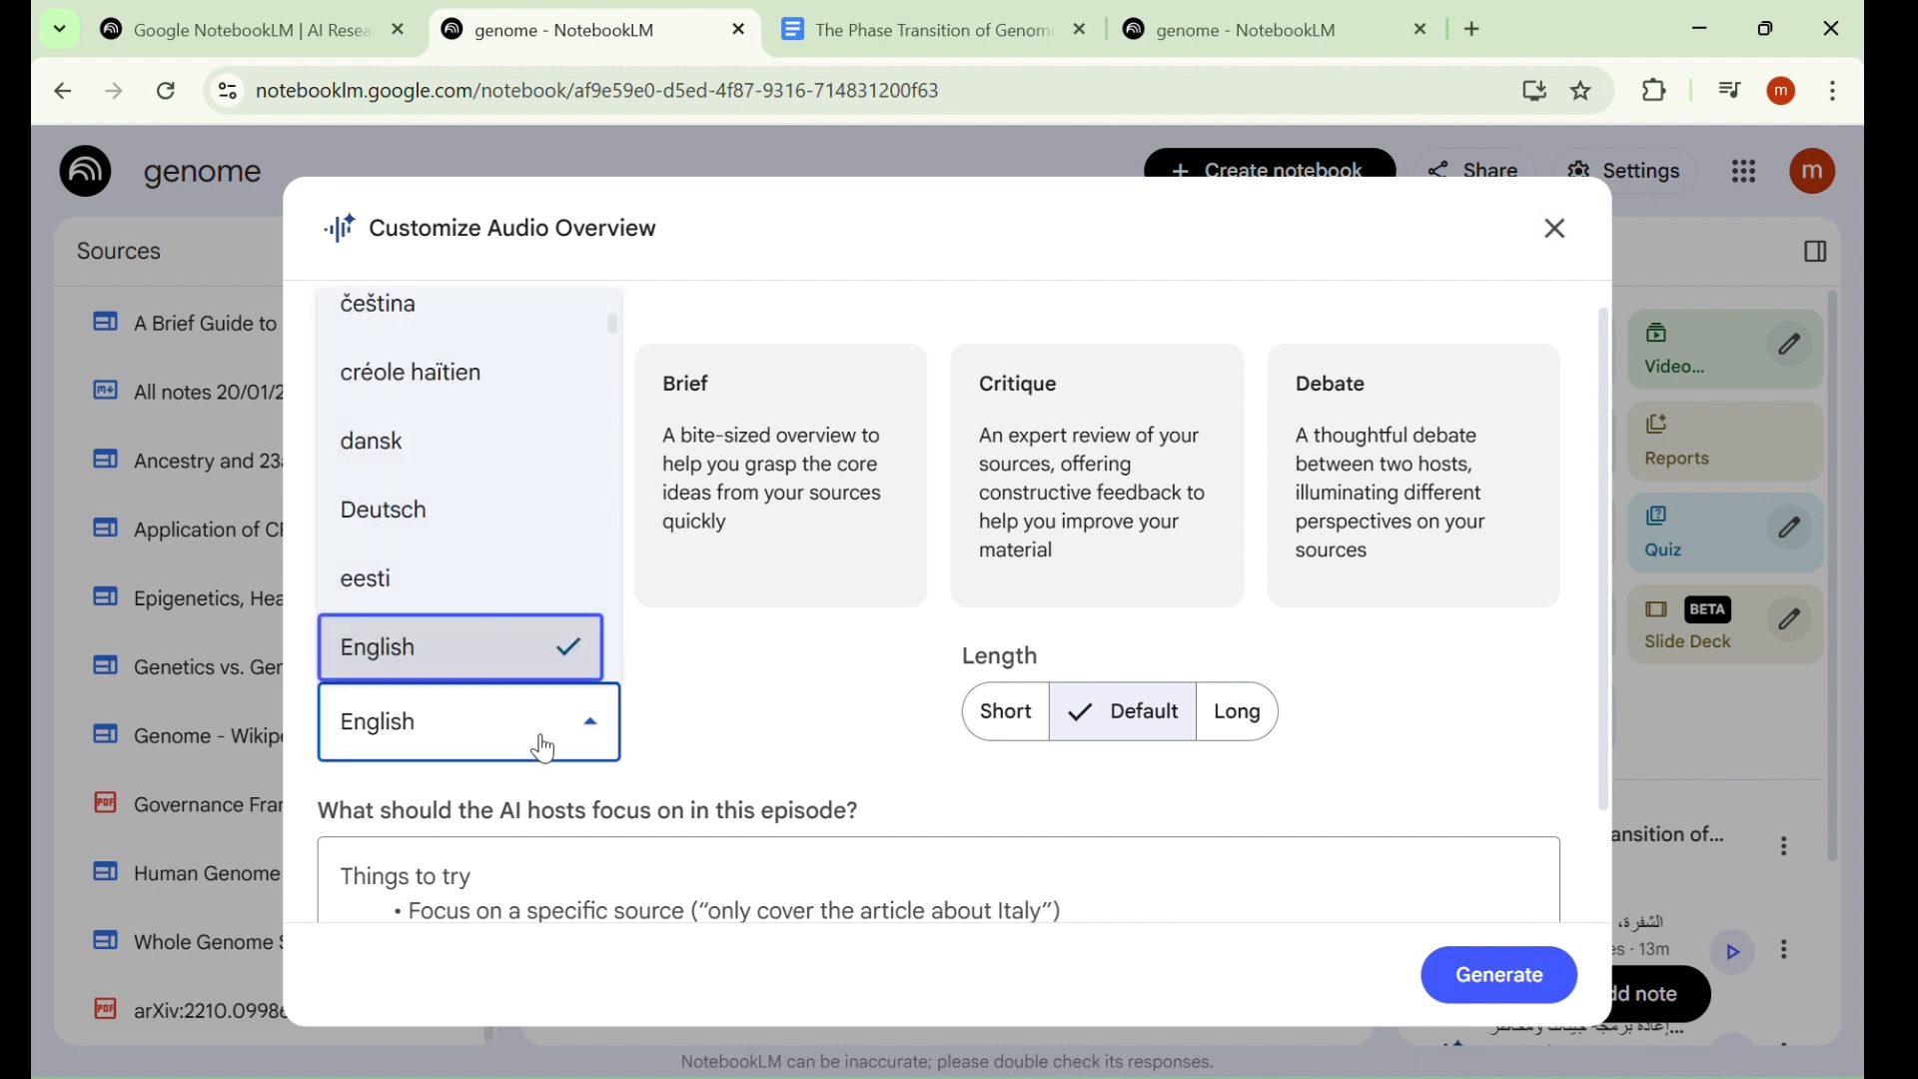
scroll(545, 569, "down", 5)
scroll(544, 620, "down", 15)
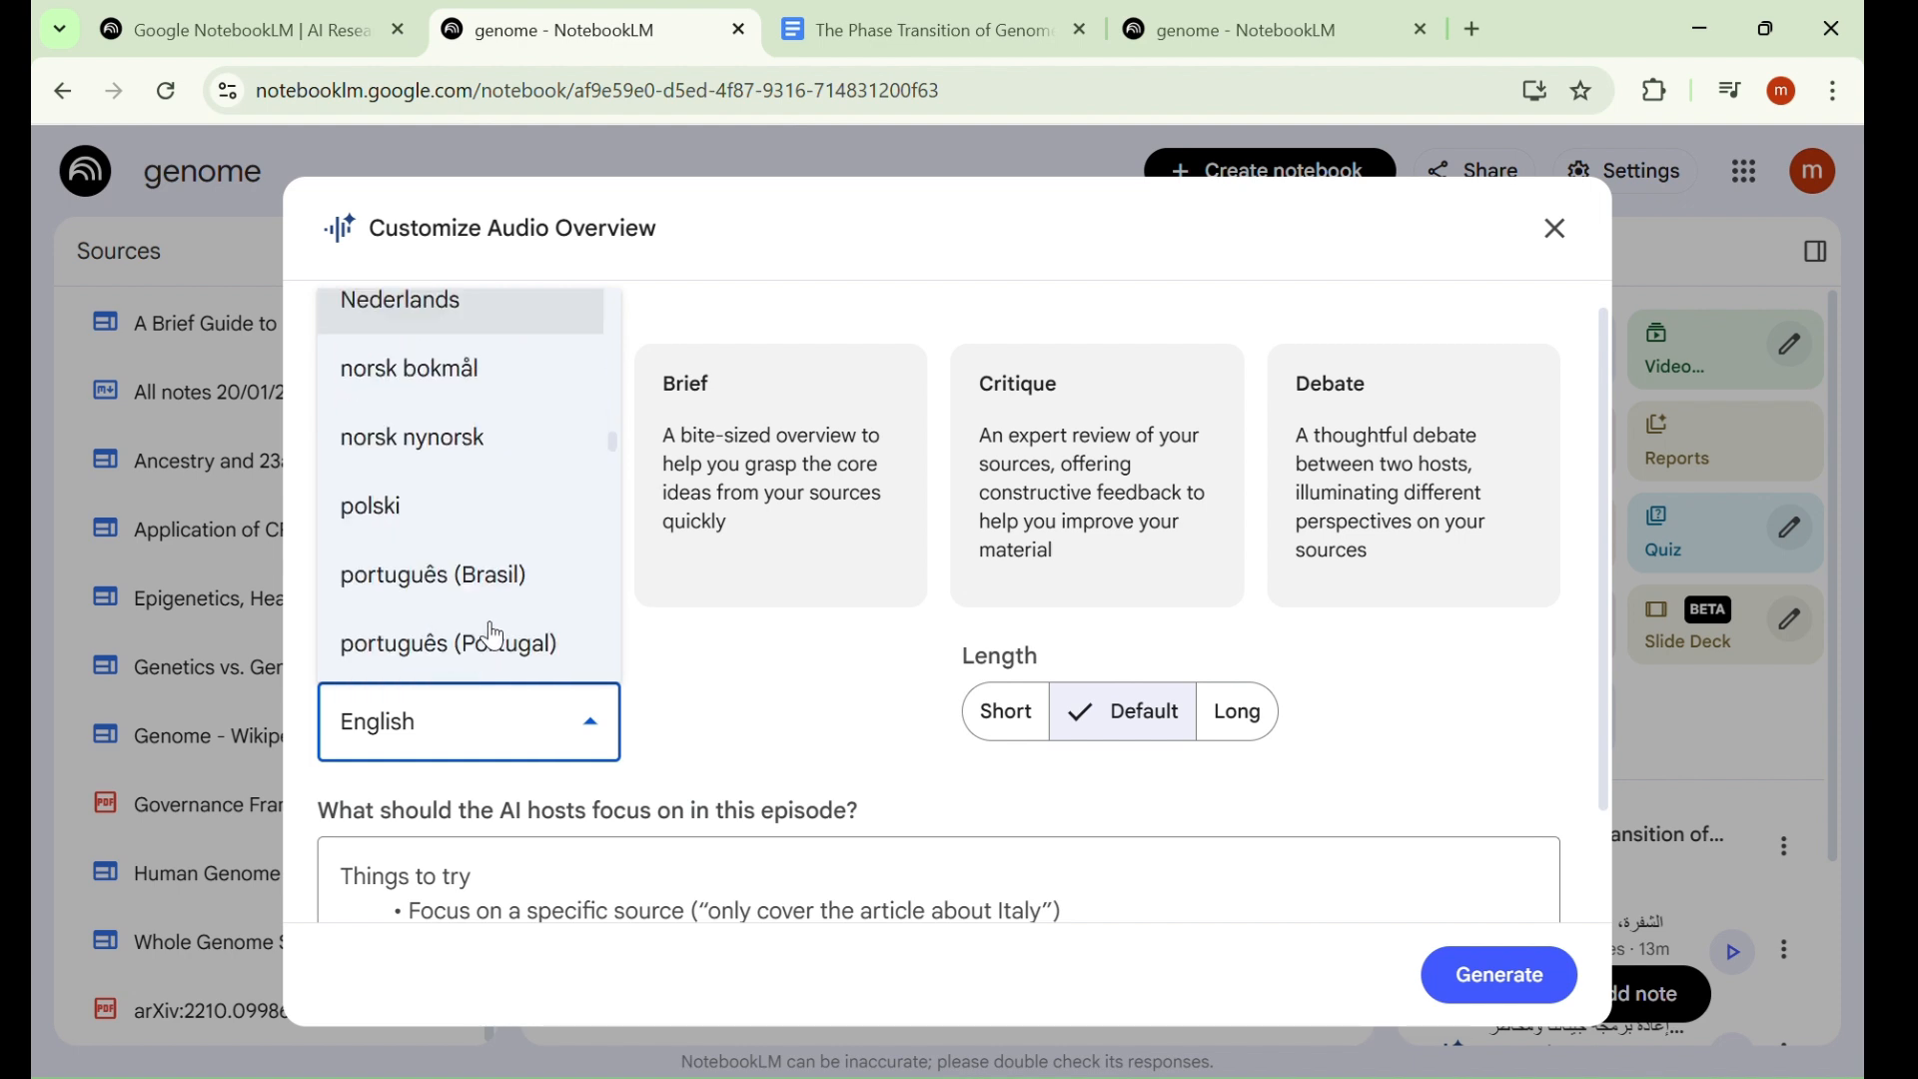
scroll(504, 650, "down", 8)
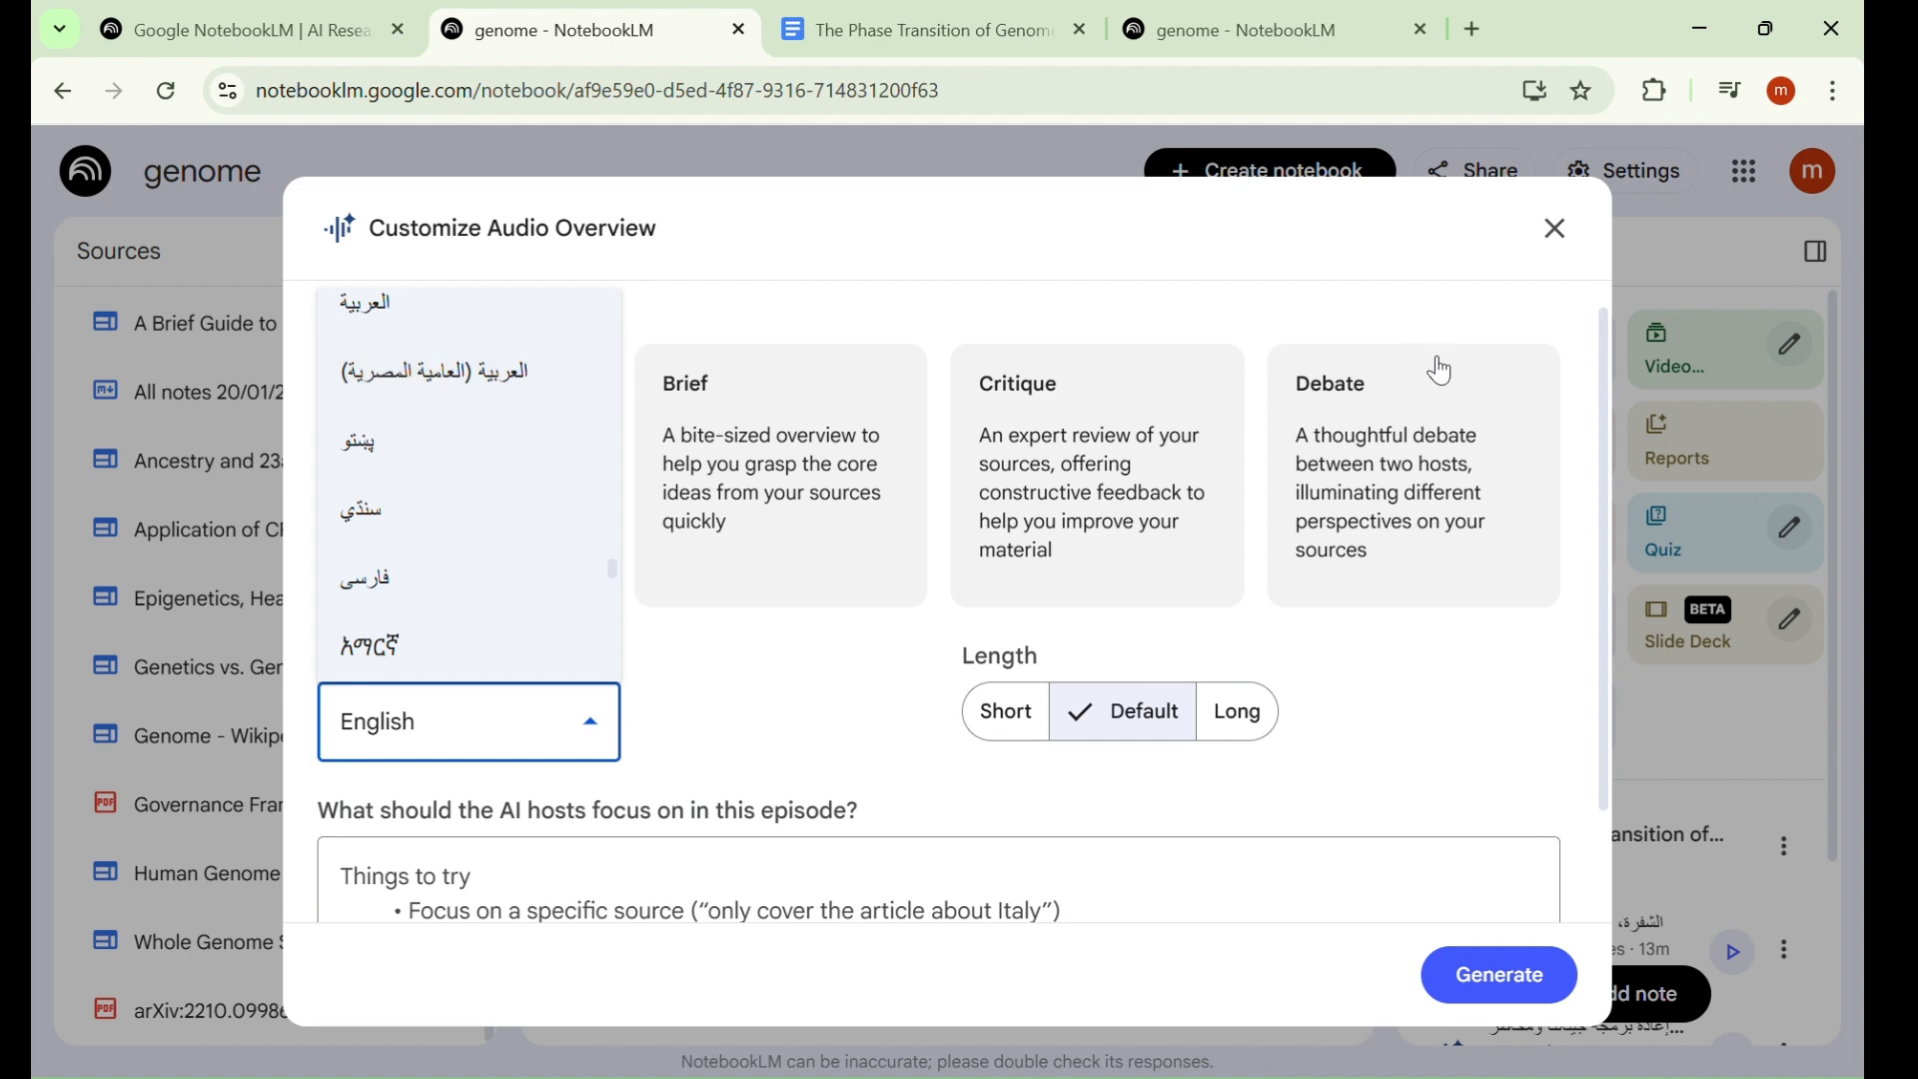
left_click(1565, 240)
left_click(1559, 231)
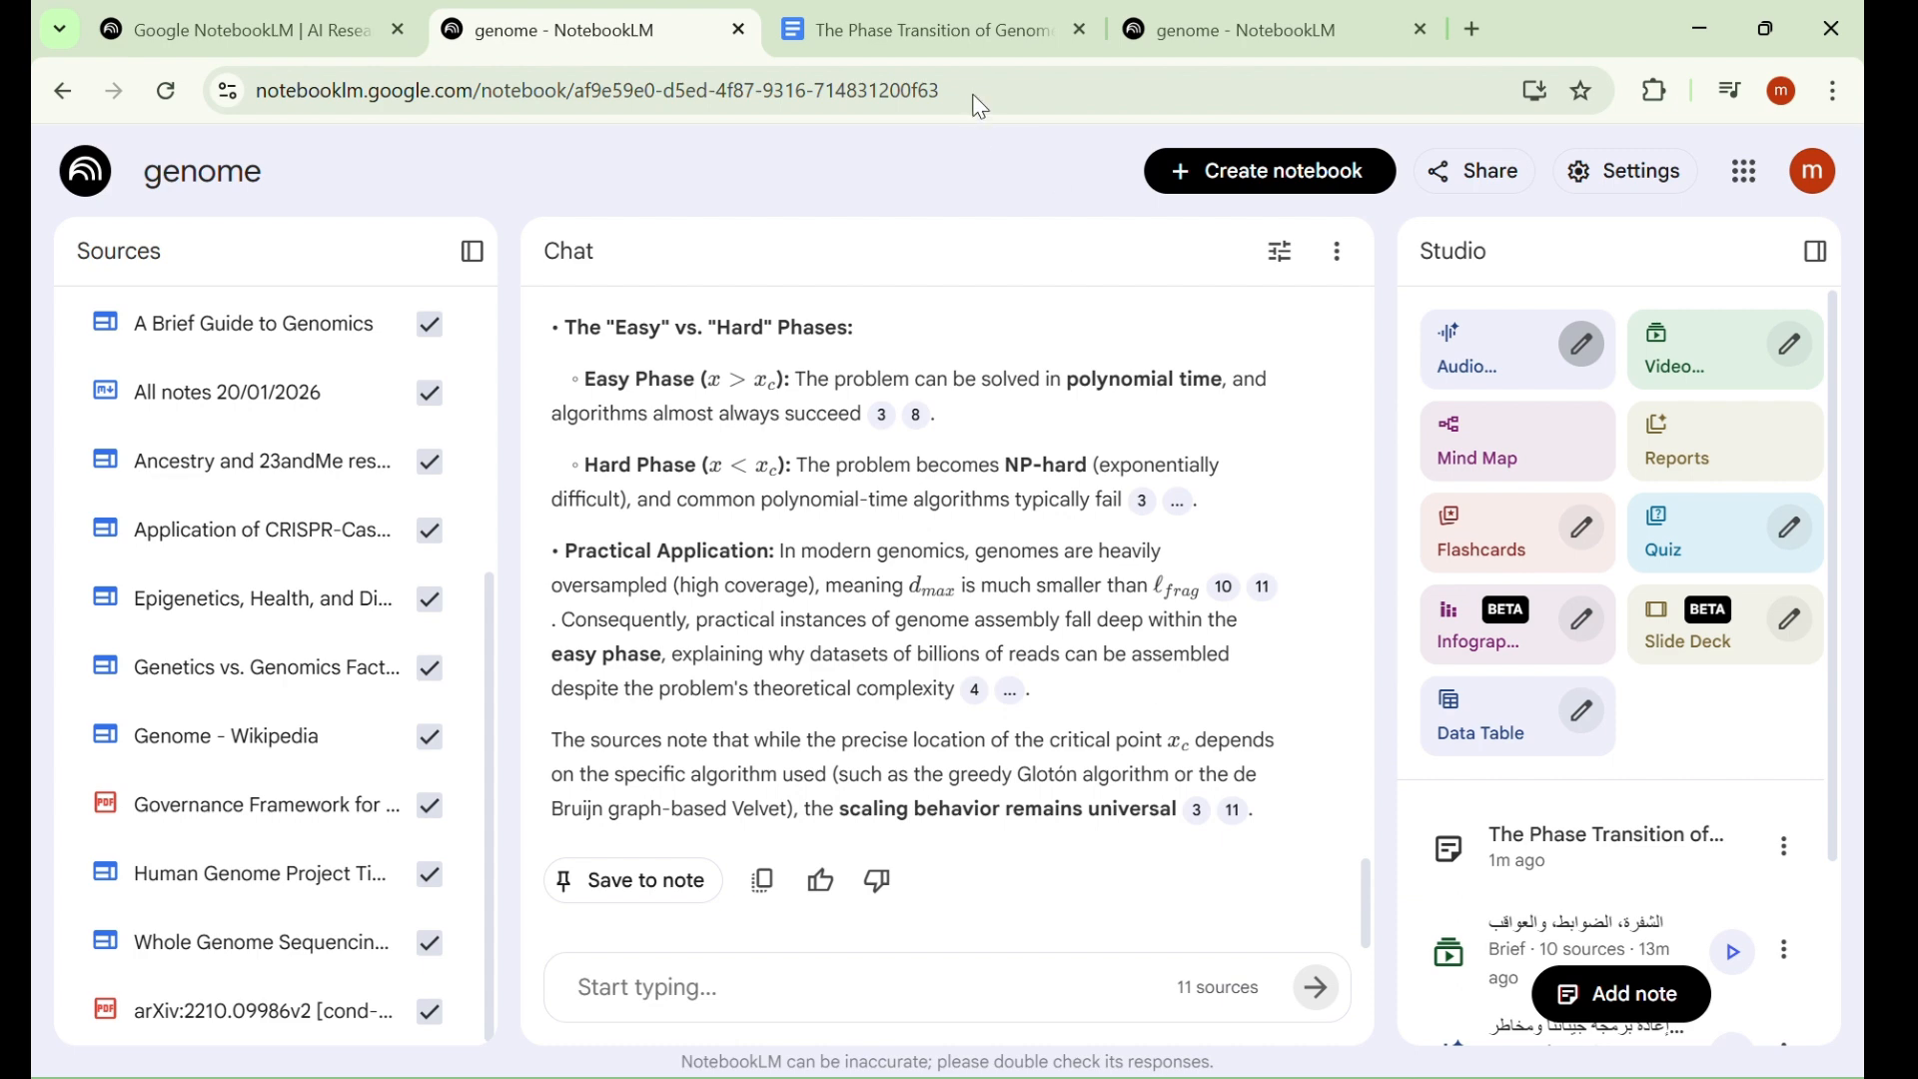
Reopen the Audio Overview customization to review the length and host focus options, and close it
left_click(1584, 345)
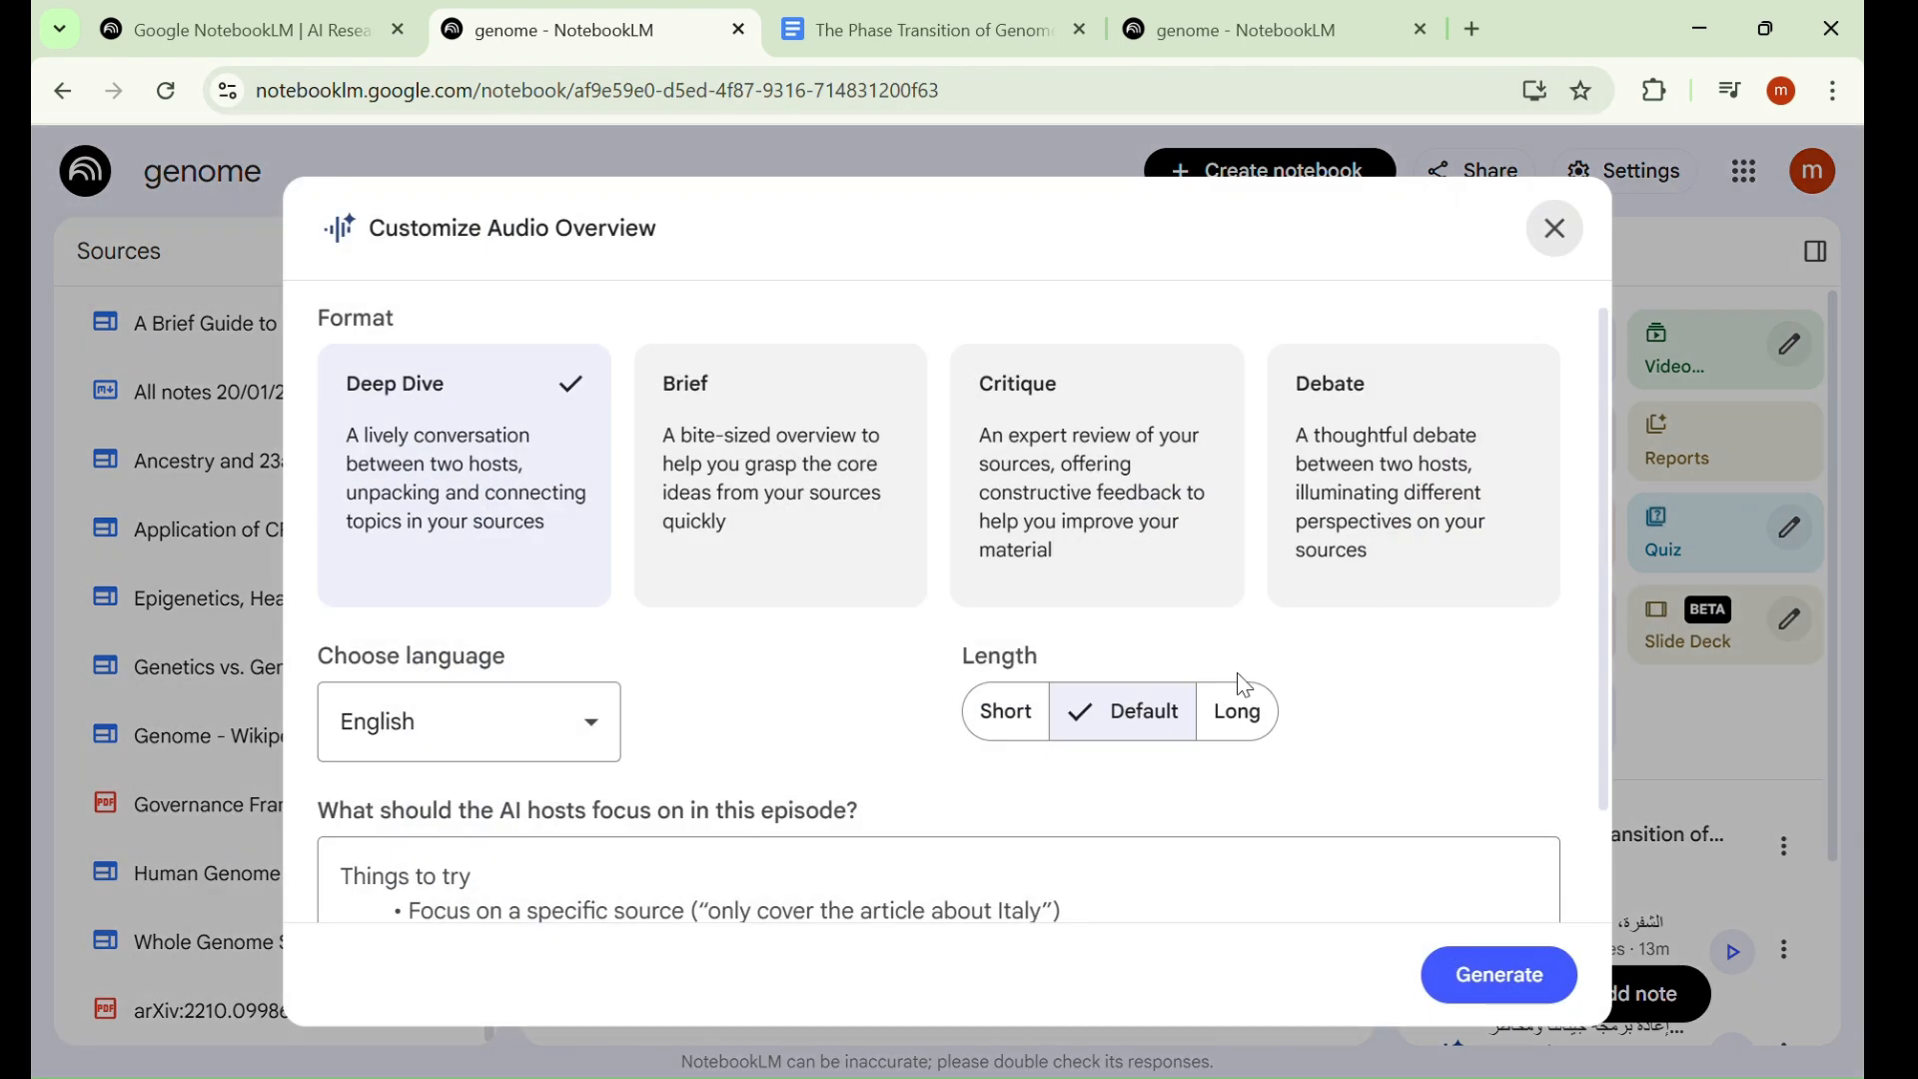
scroll(1490, 788, "down", 2)
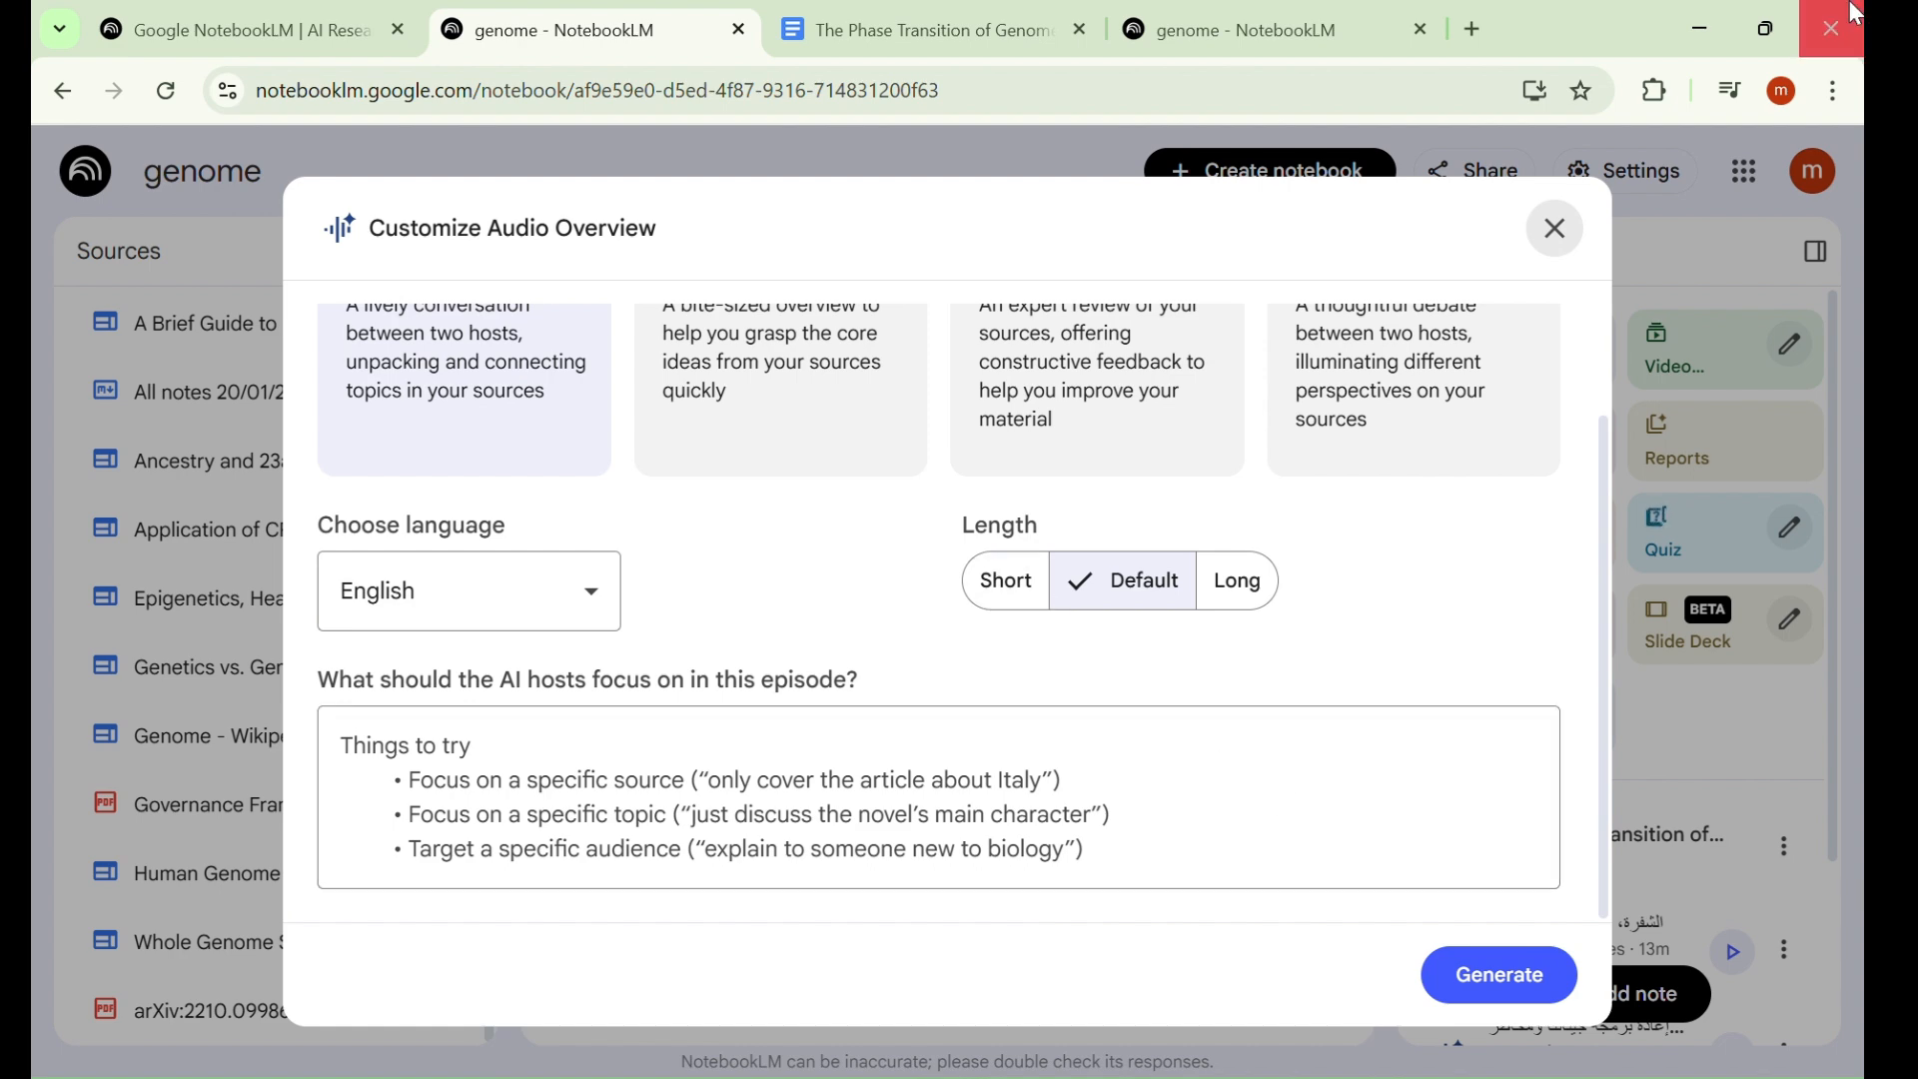
left_click(1556, 230)
Review the Video Overview customization, try the Whiteboard visual style, and close the settings without generating
left_click(1799, 344)
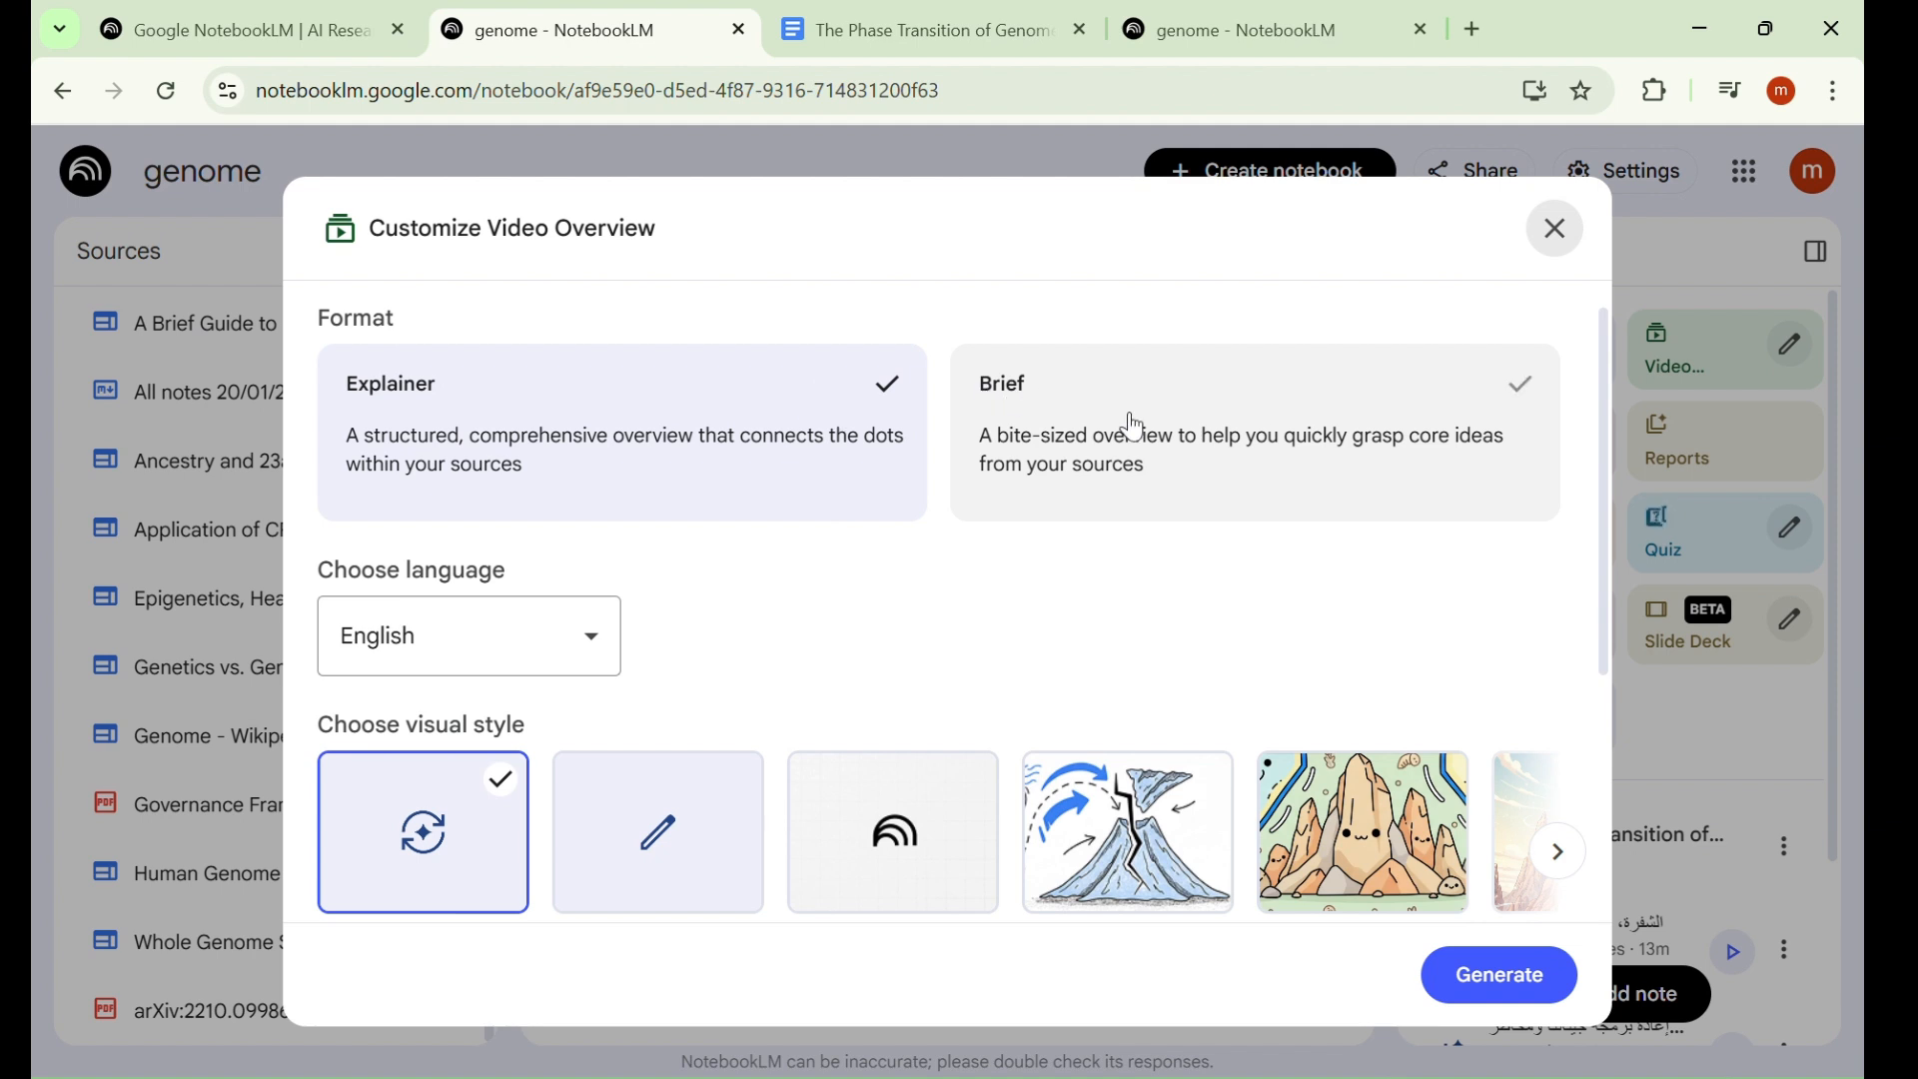
scroll(1096, 686, "down", 4)
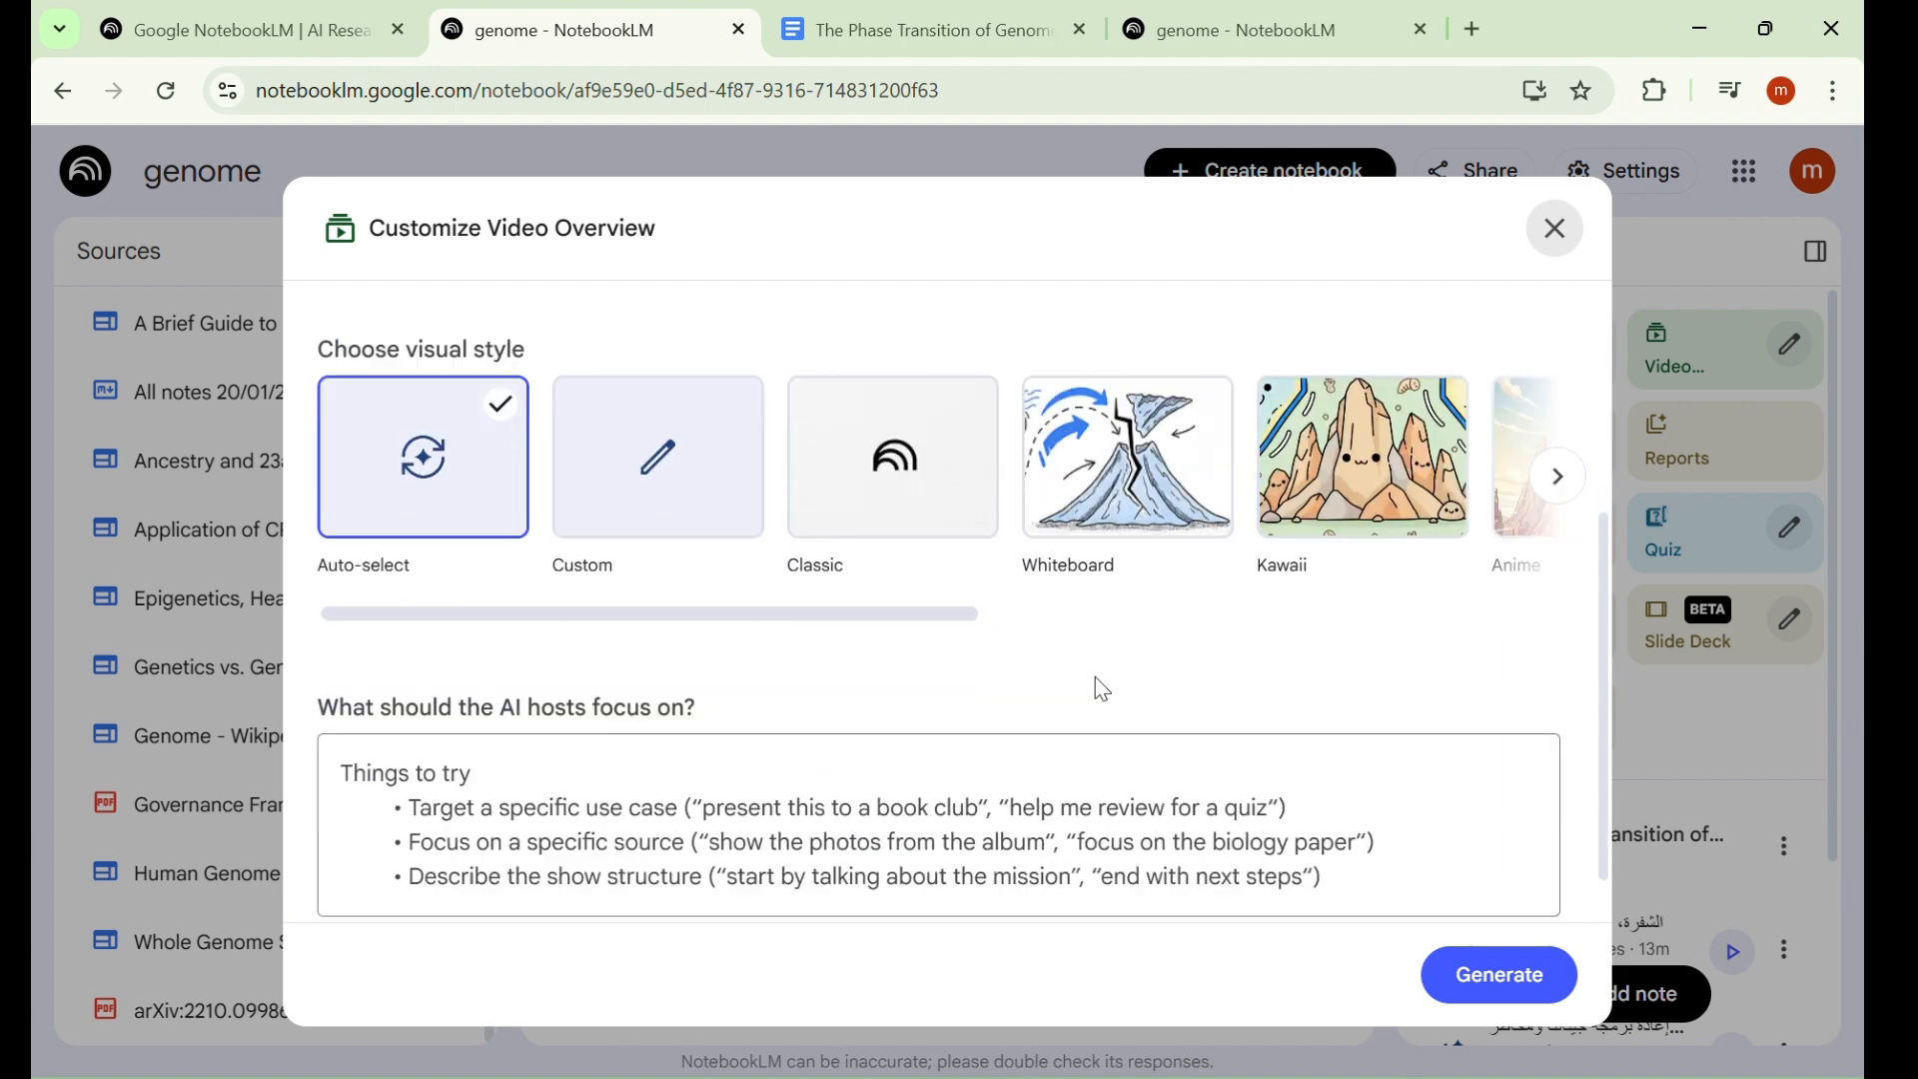
left_click_drag(1010, 603, 1139, 596)
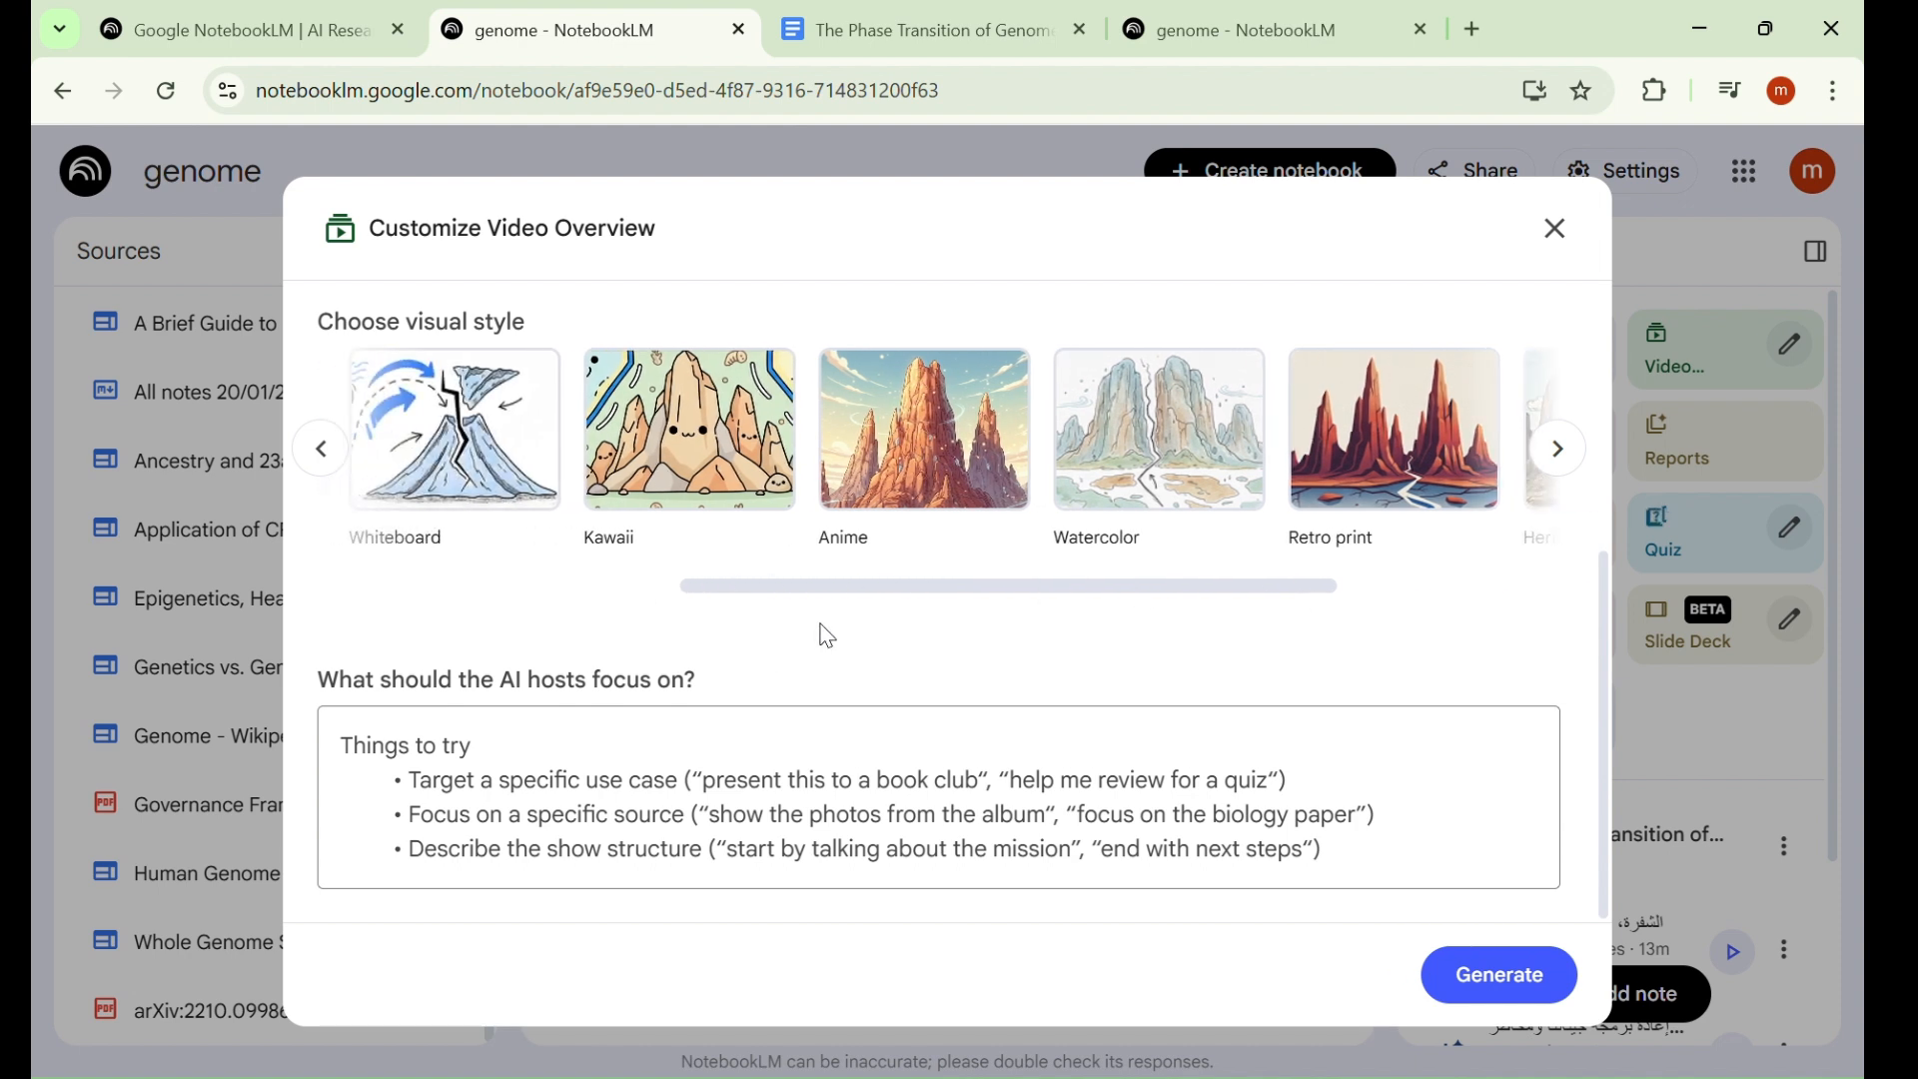
left_click_drag(811, 593, 748, 588)
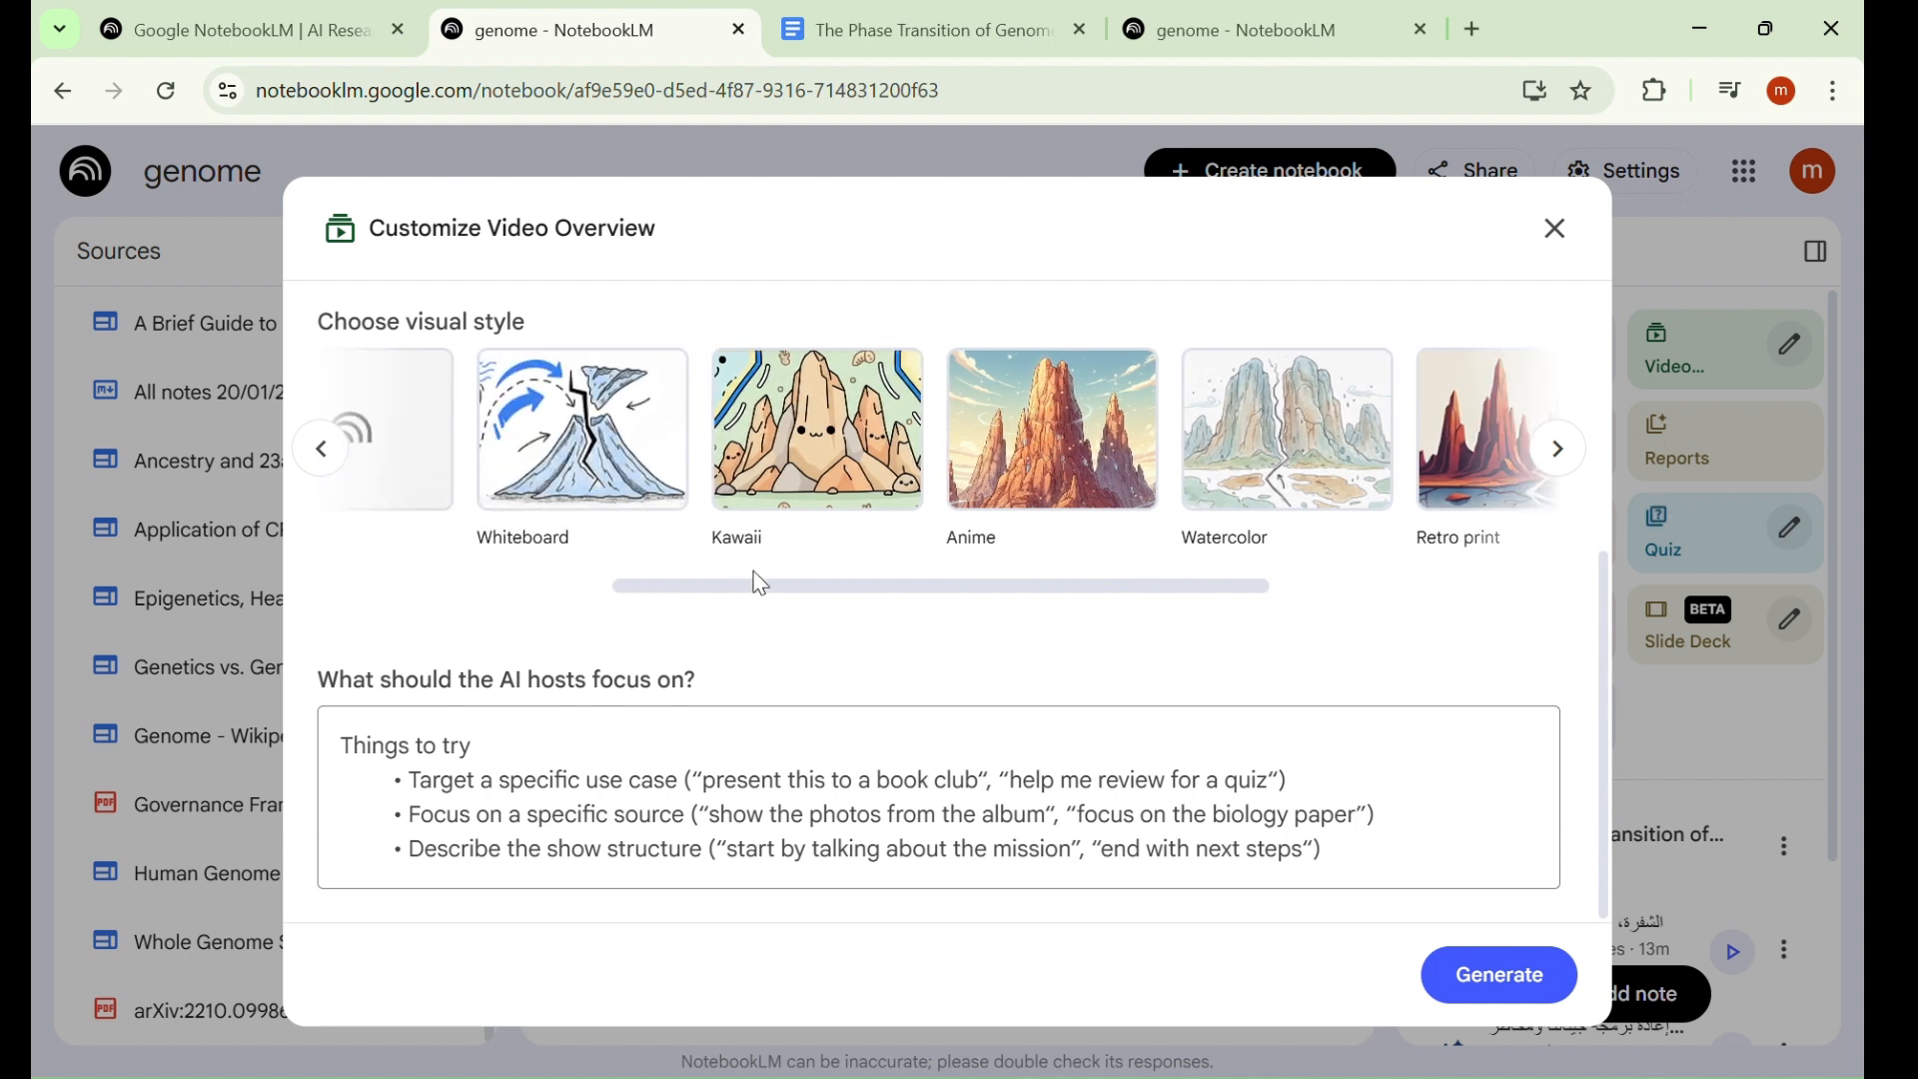
left_click(820, 431)
left_click(664, 487)
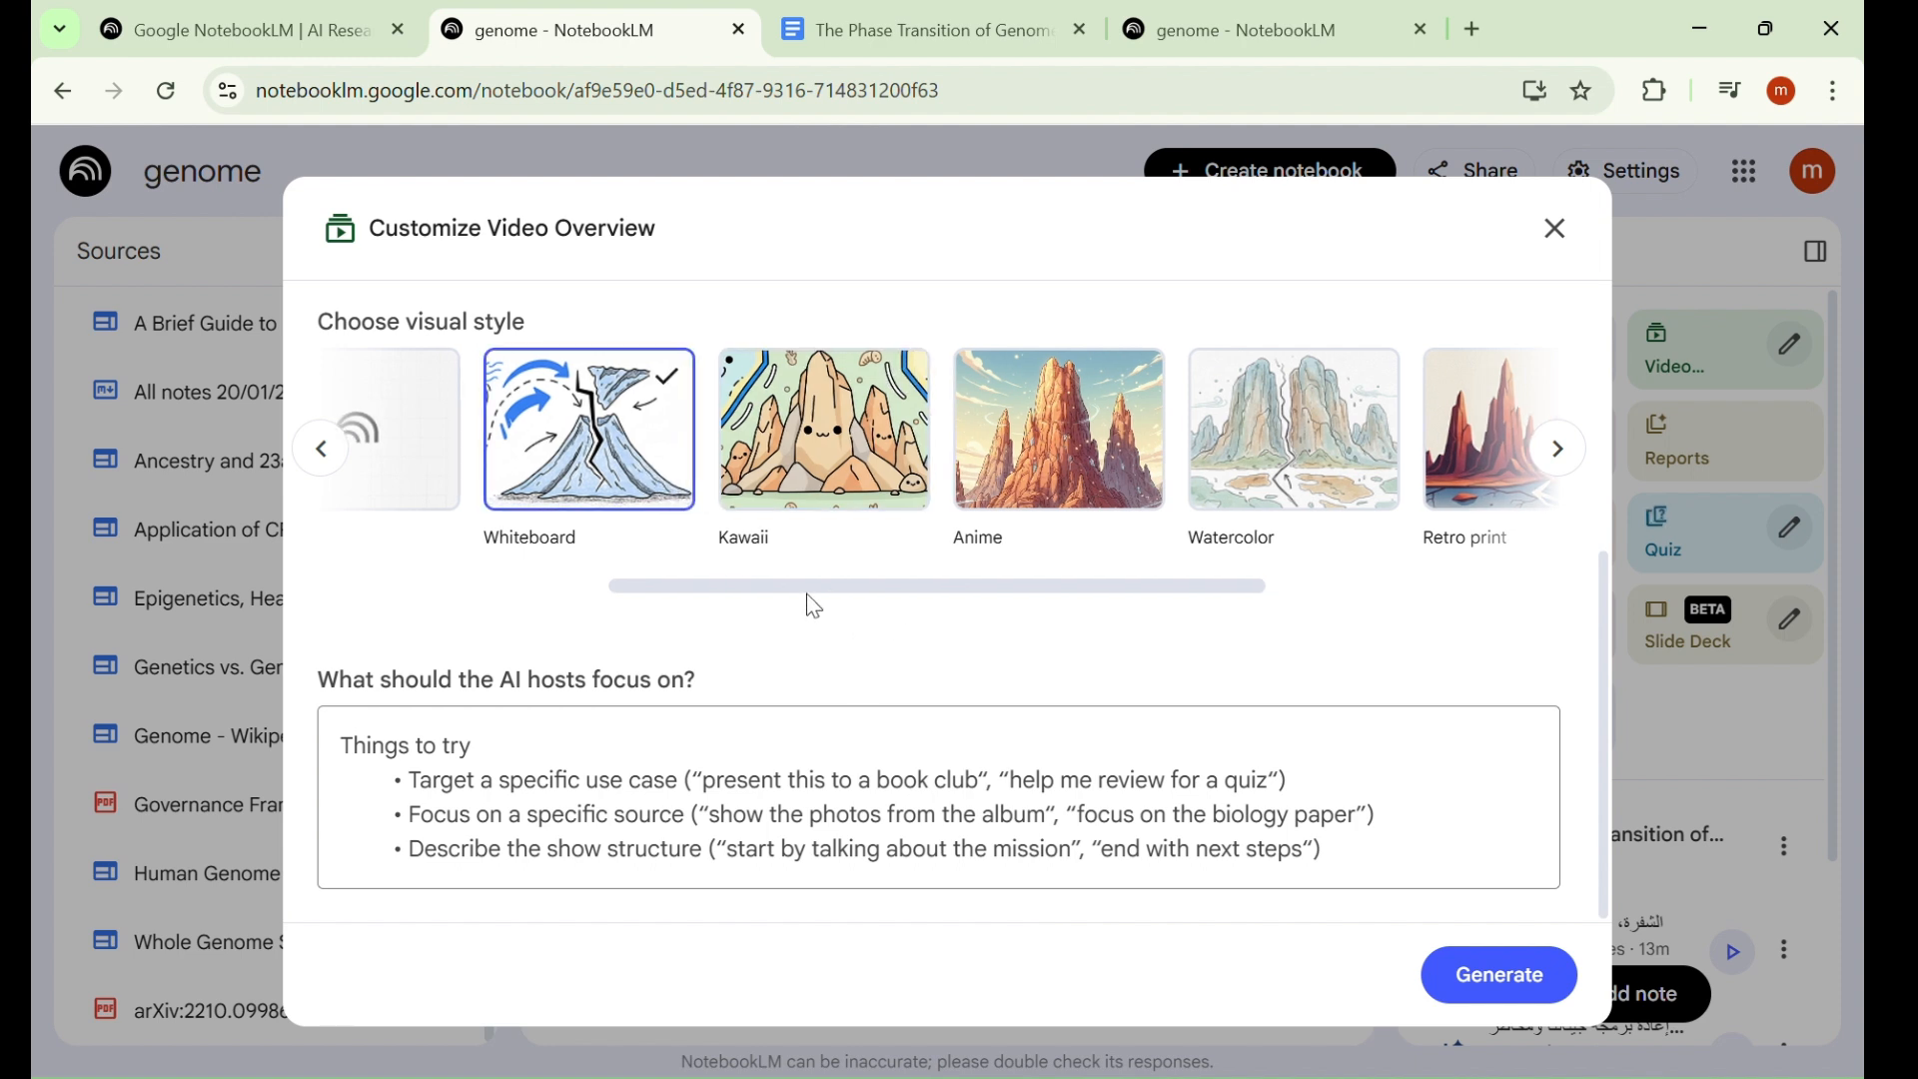
scroll(805, 599, "left", 3)
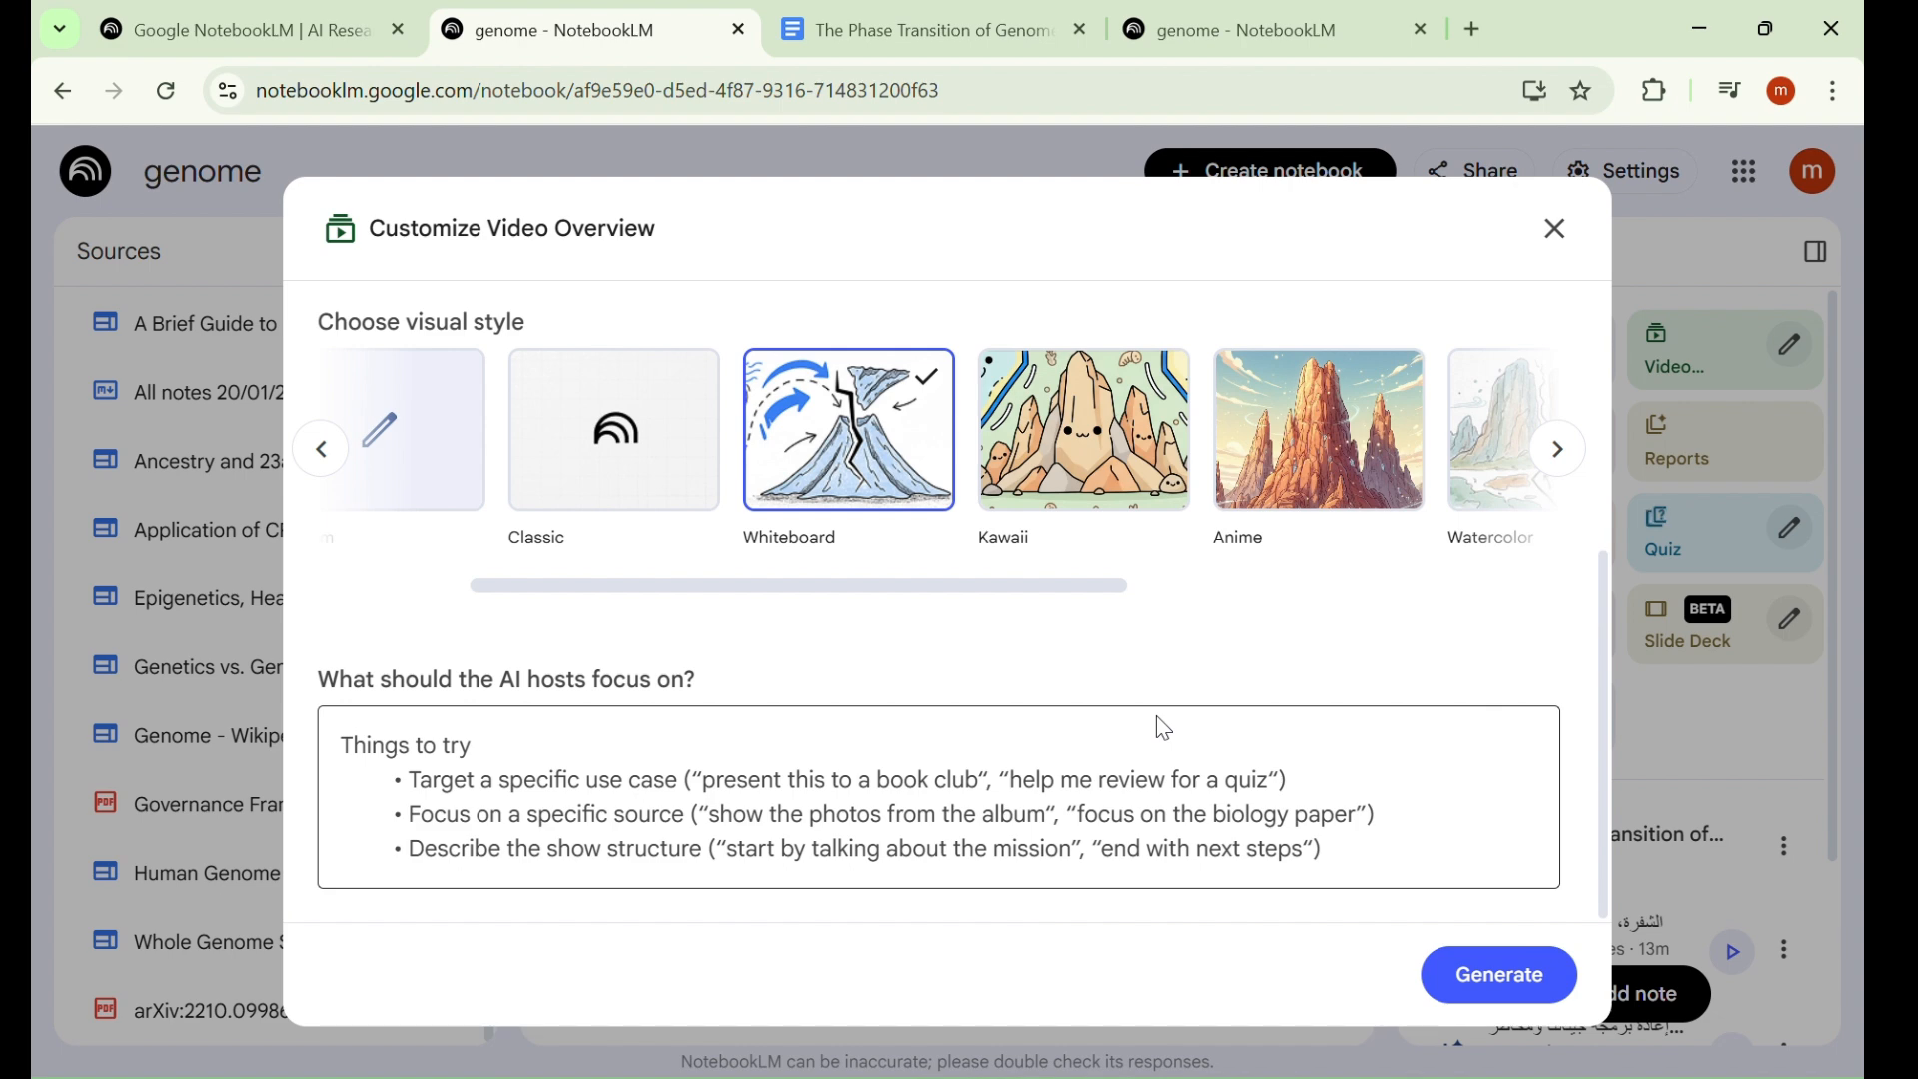
left_click(1557, 229)
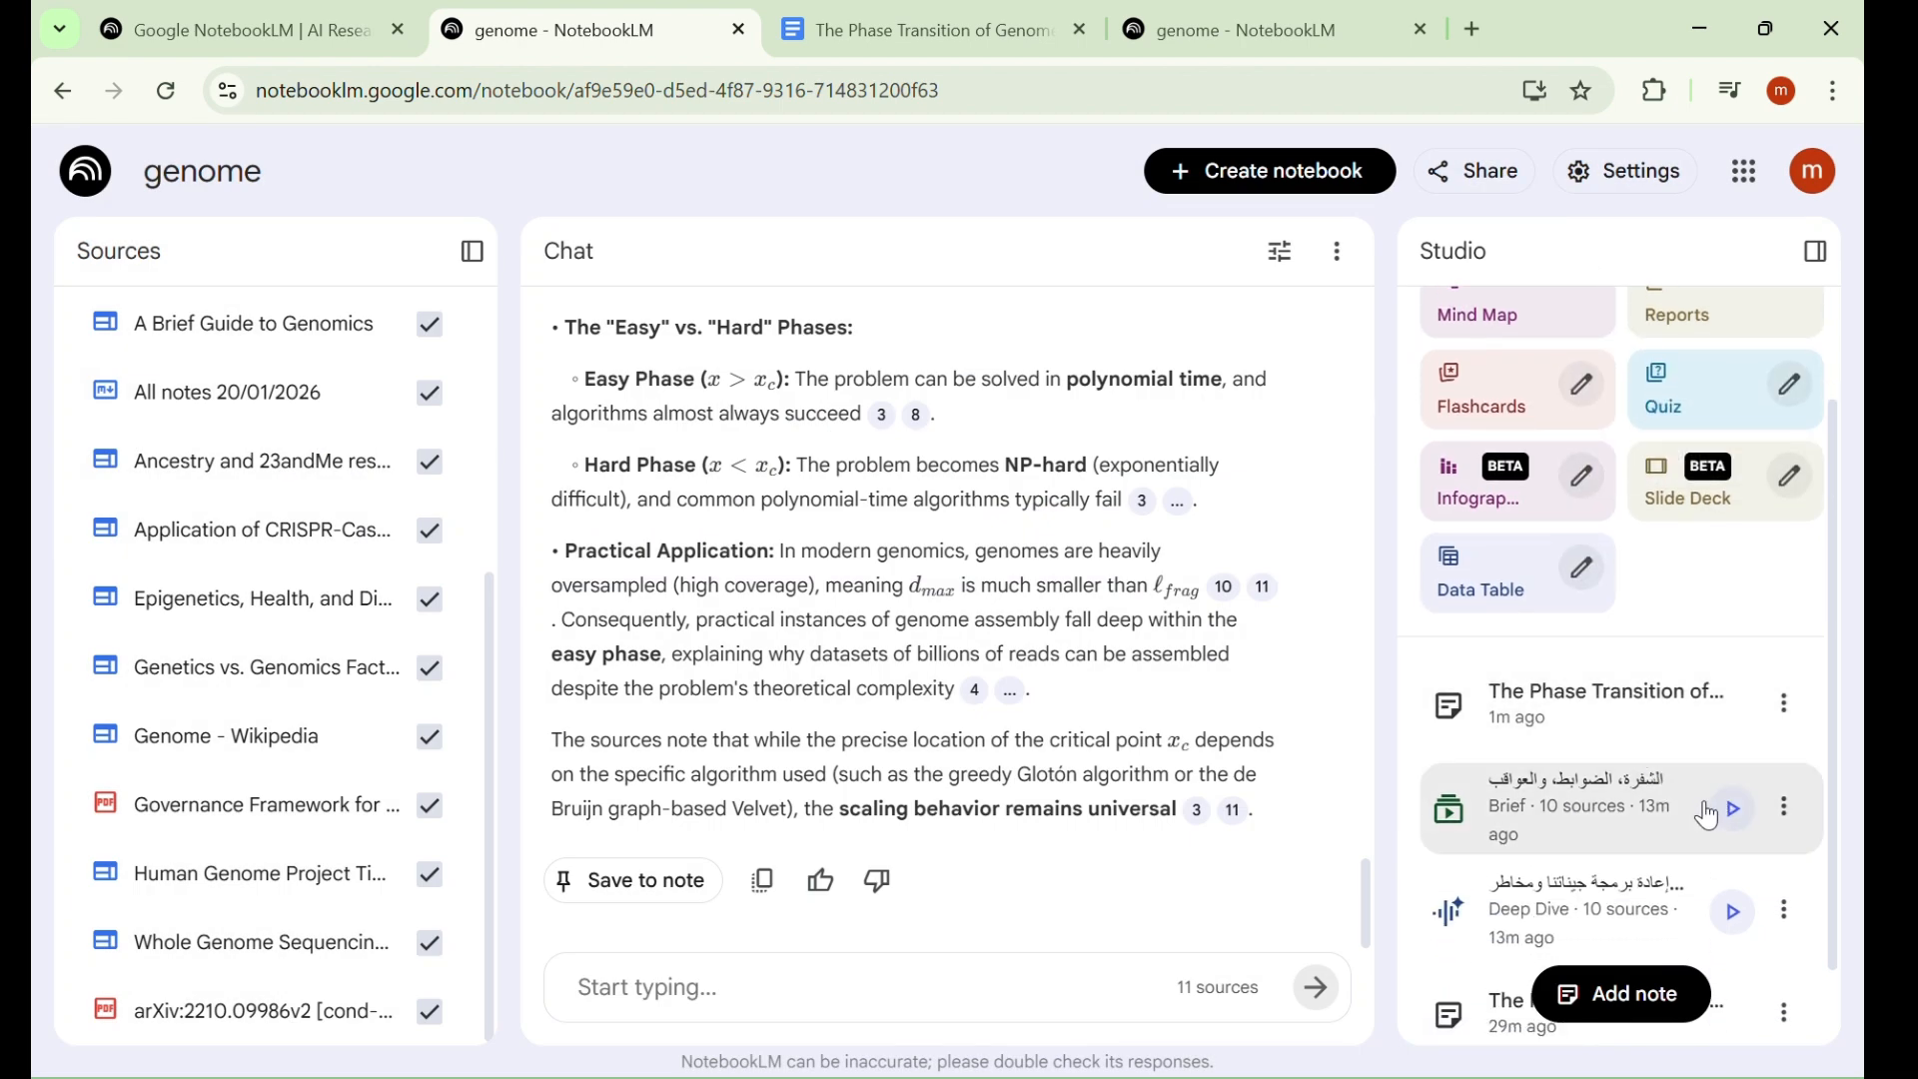
Play the existing Deep Dive audio overview, pause it, and view its playback speed, download and share options
scroll(1711, 814, "down", 1)
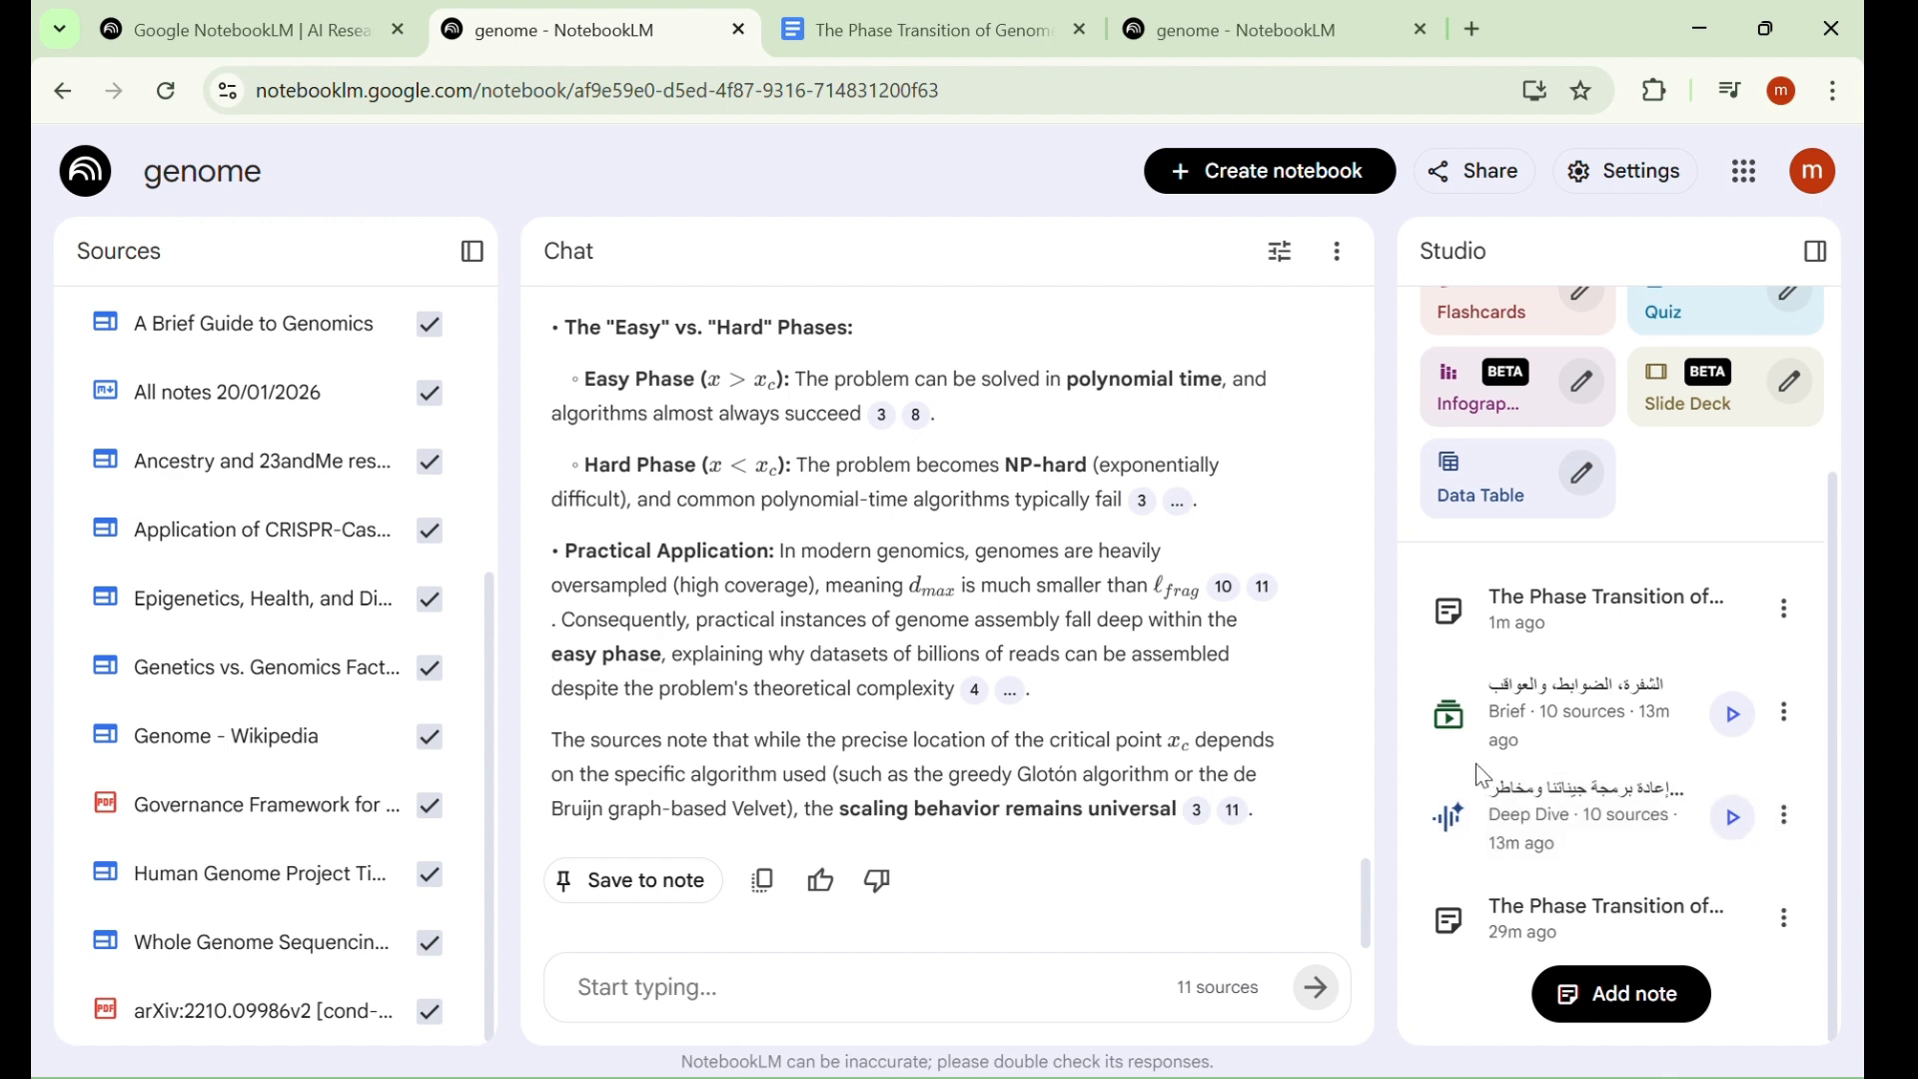
left_click(1741, 822)
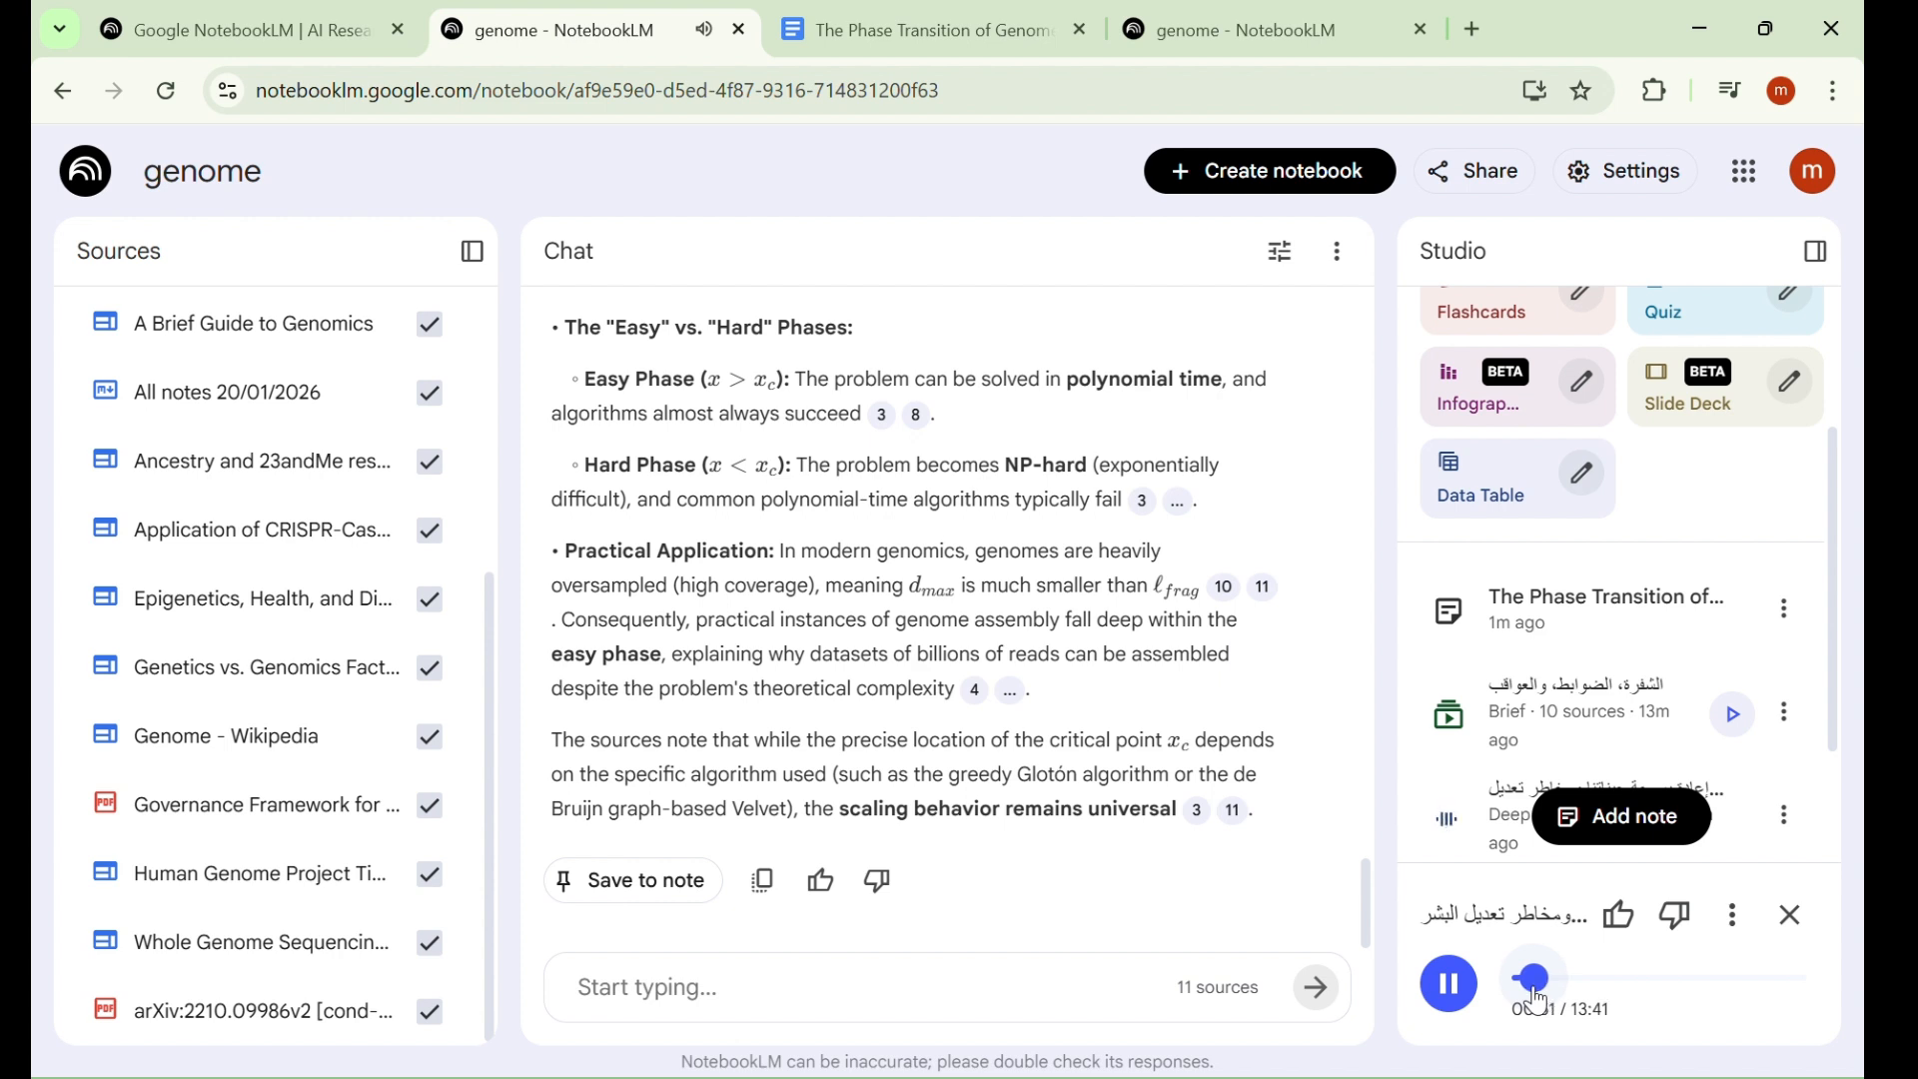
left_click(1533, 989)
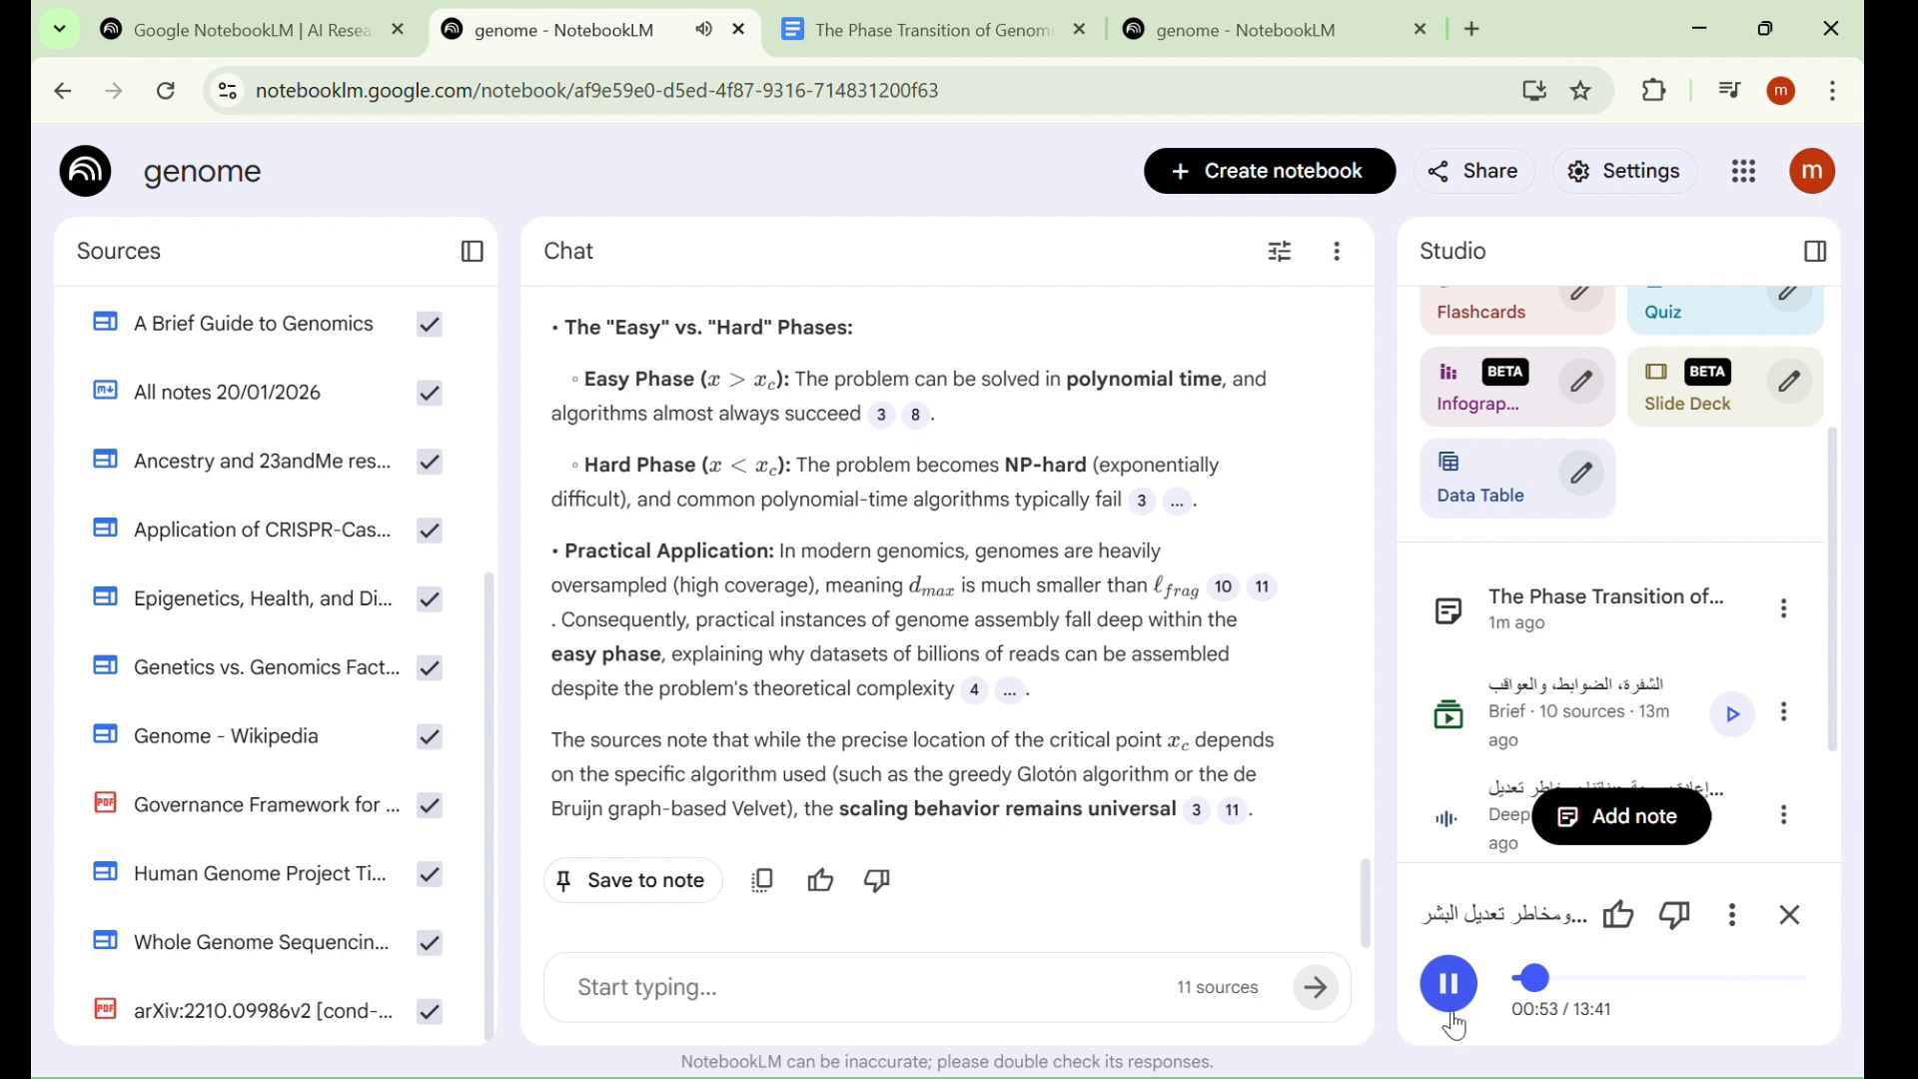
left_click(1452, 1009)
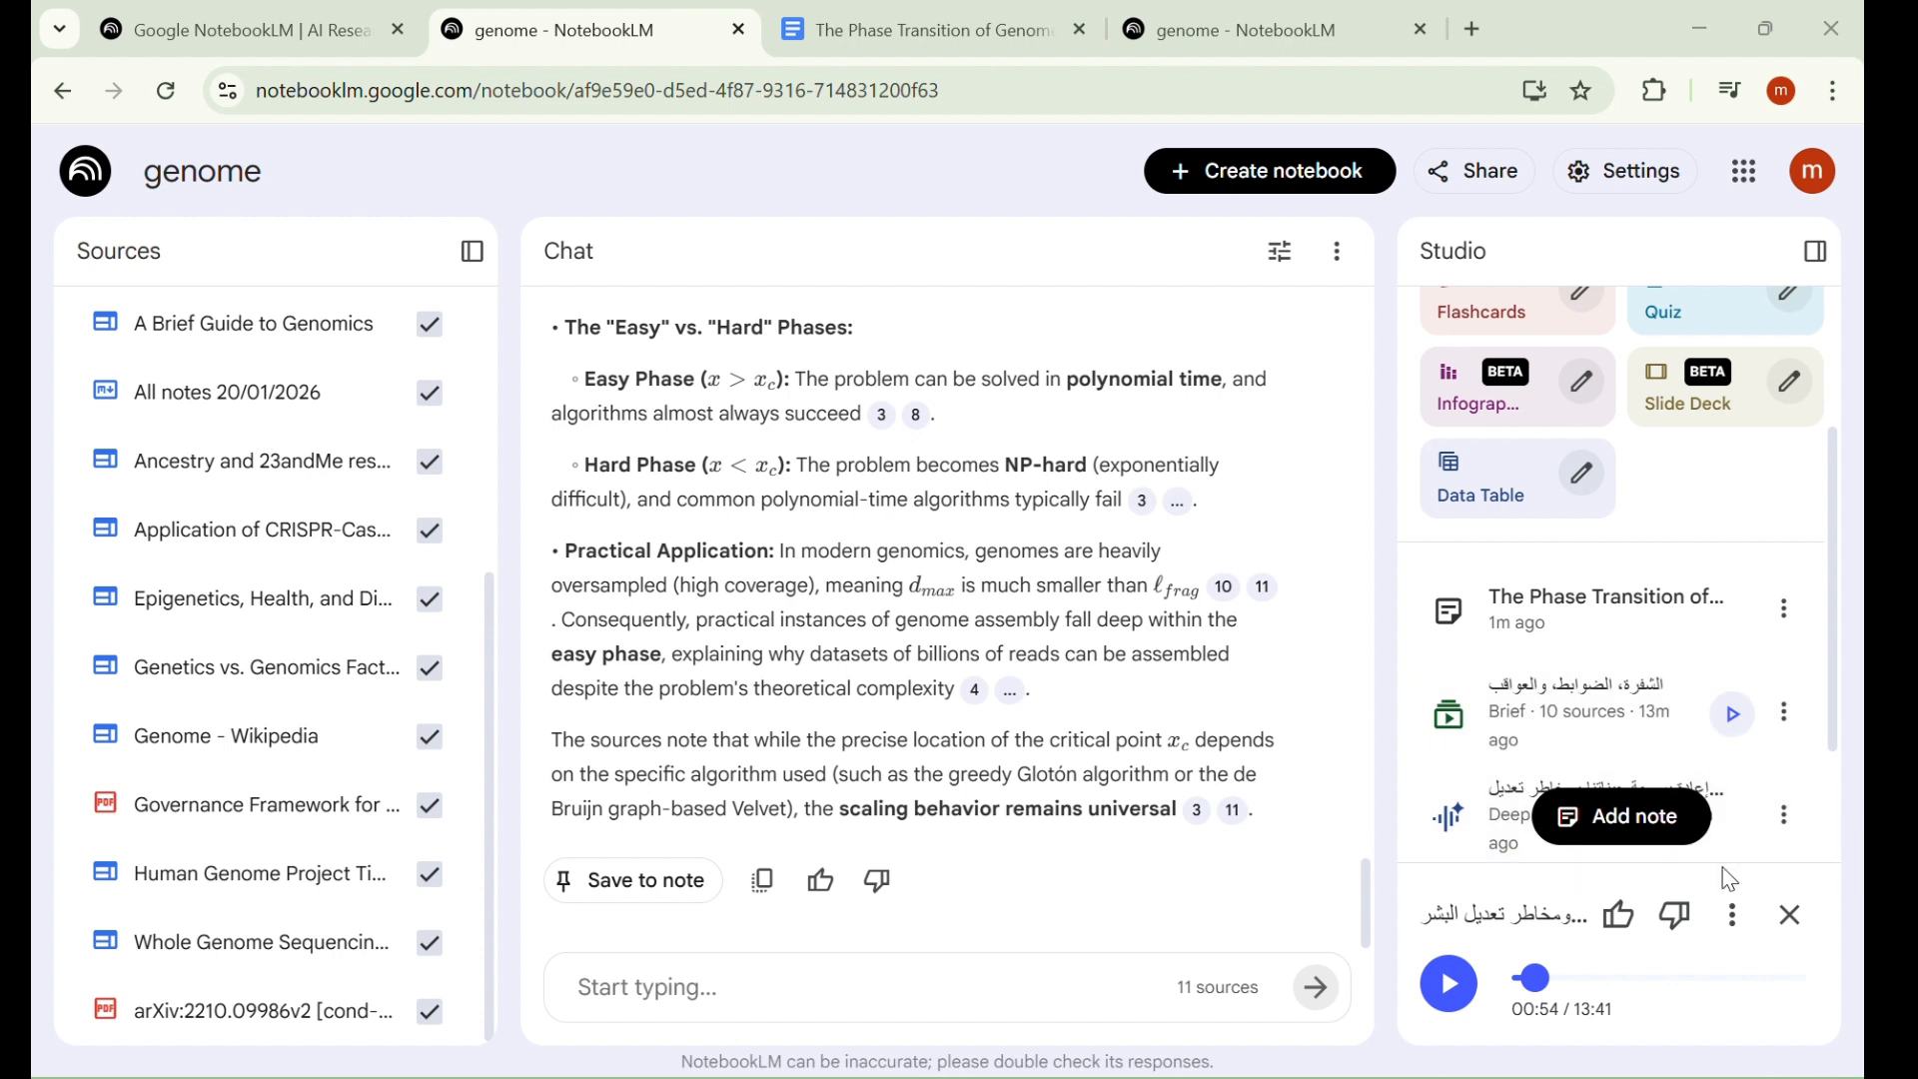
left_click(1733, 915)
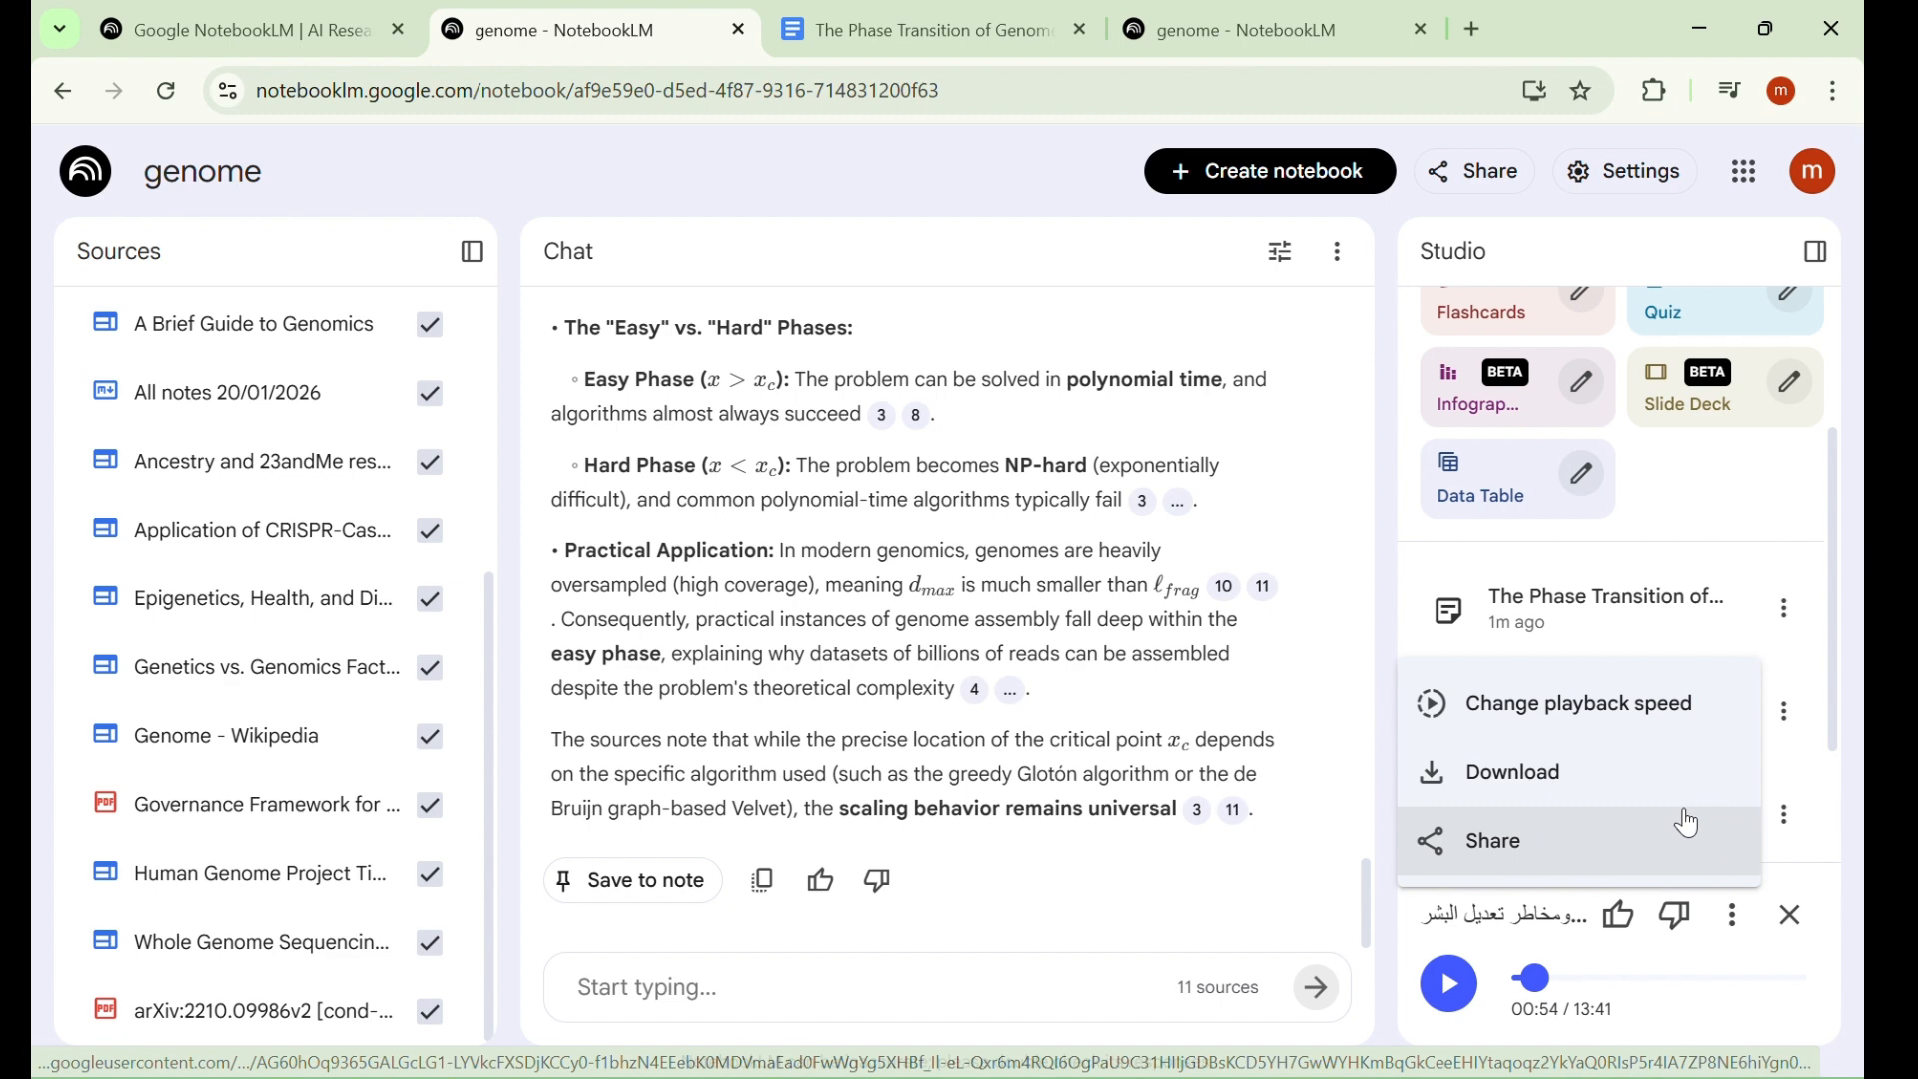
left_click(1806, 769)
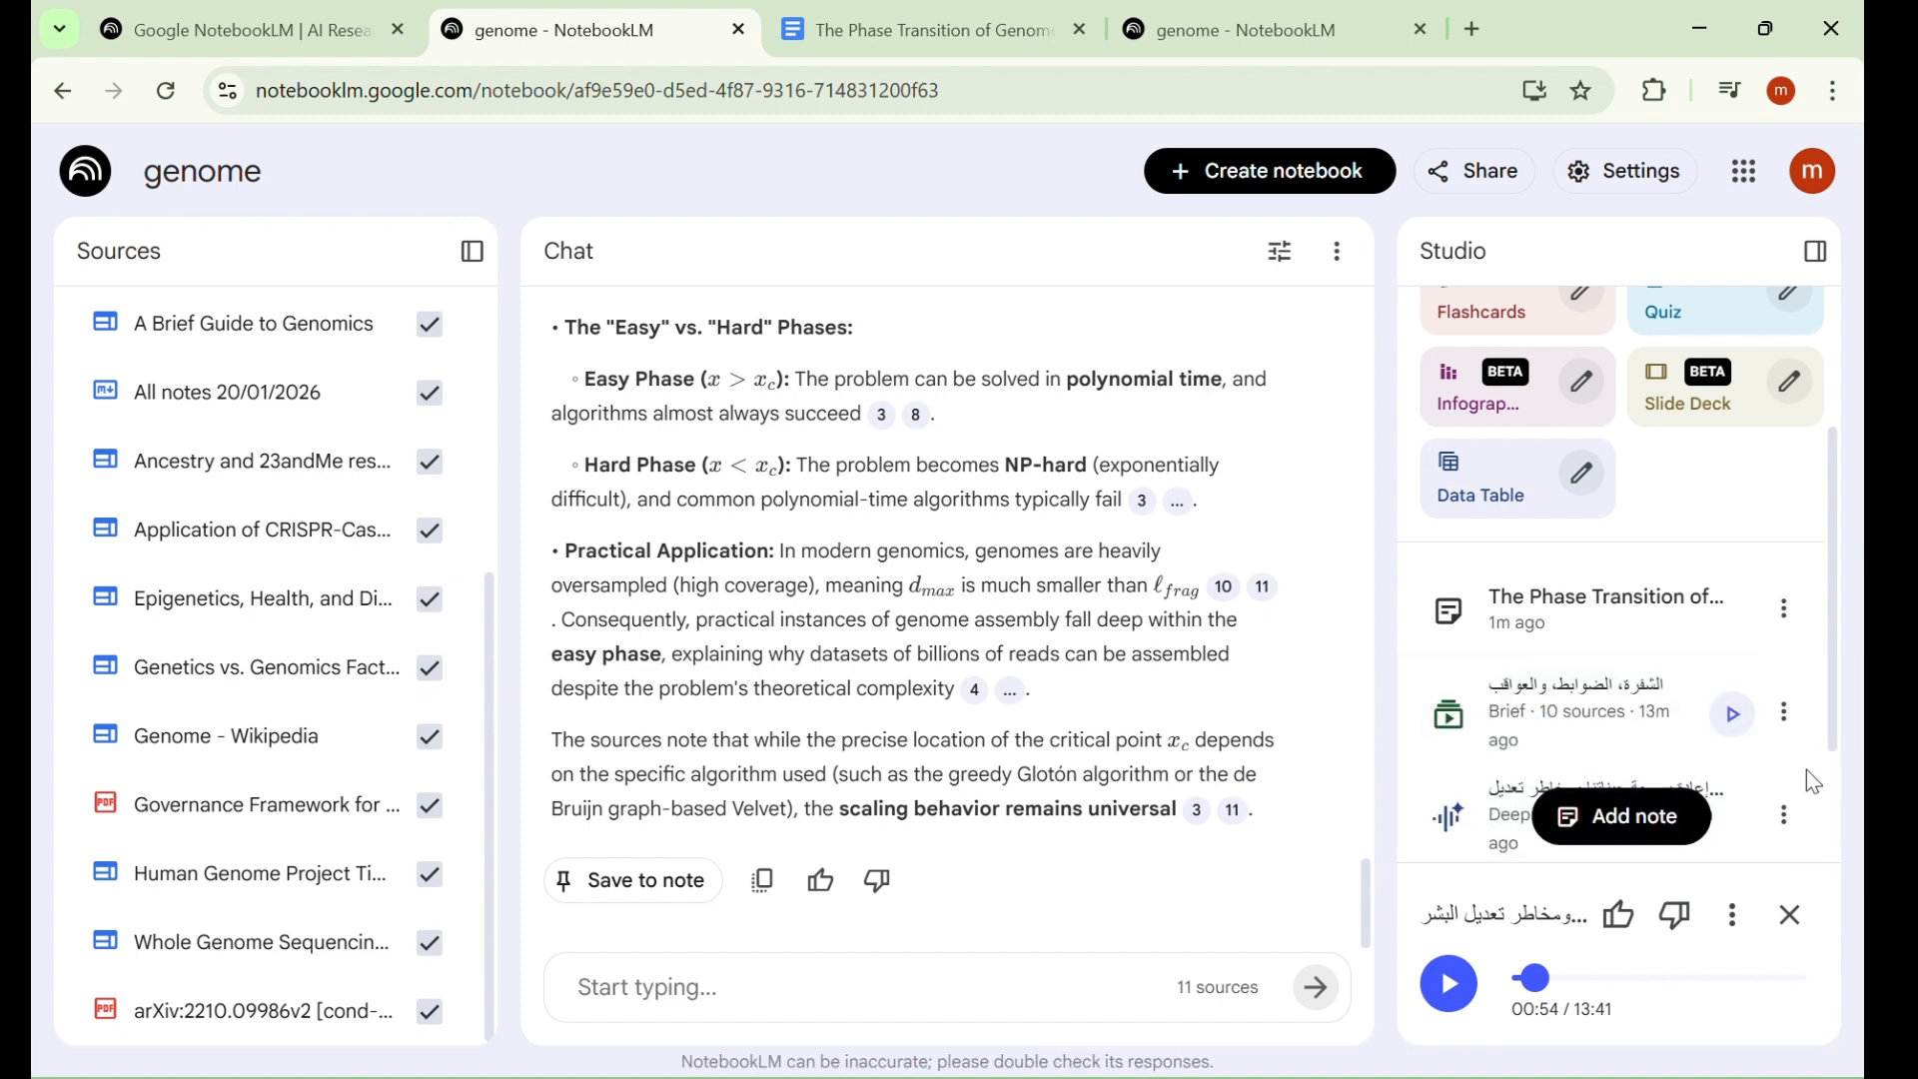
Watch part of the existing Brief video overview in full screen, pause it, and return to the Studio overview
left_click(1735, 716)
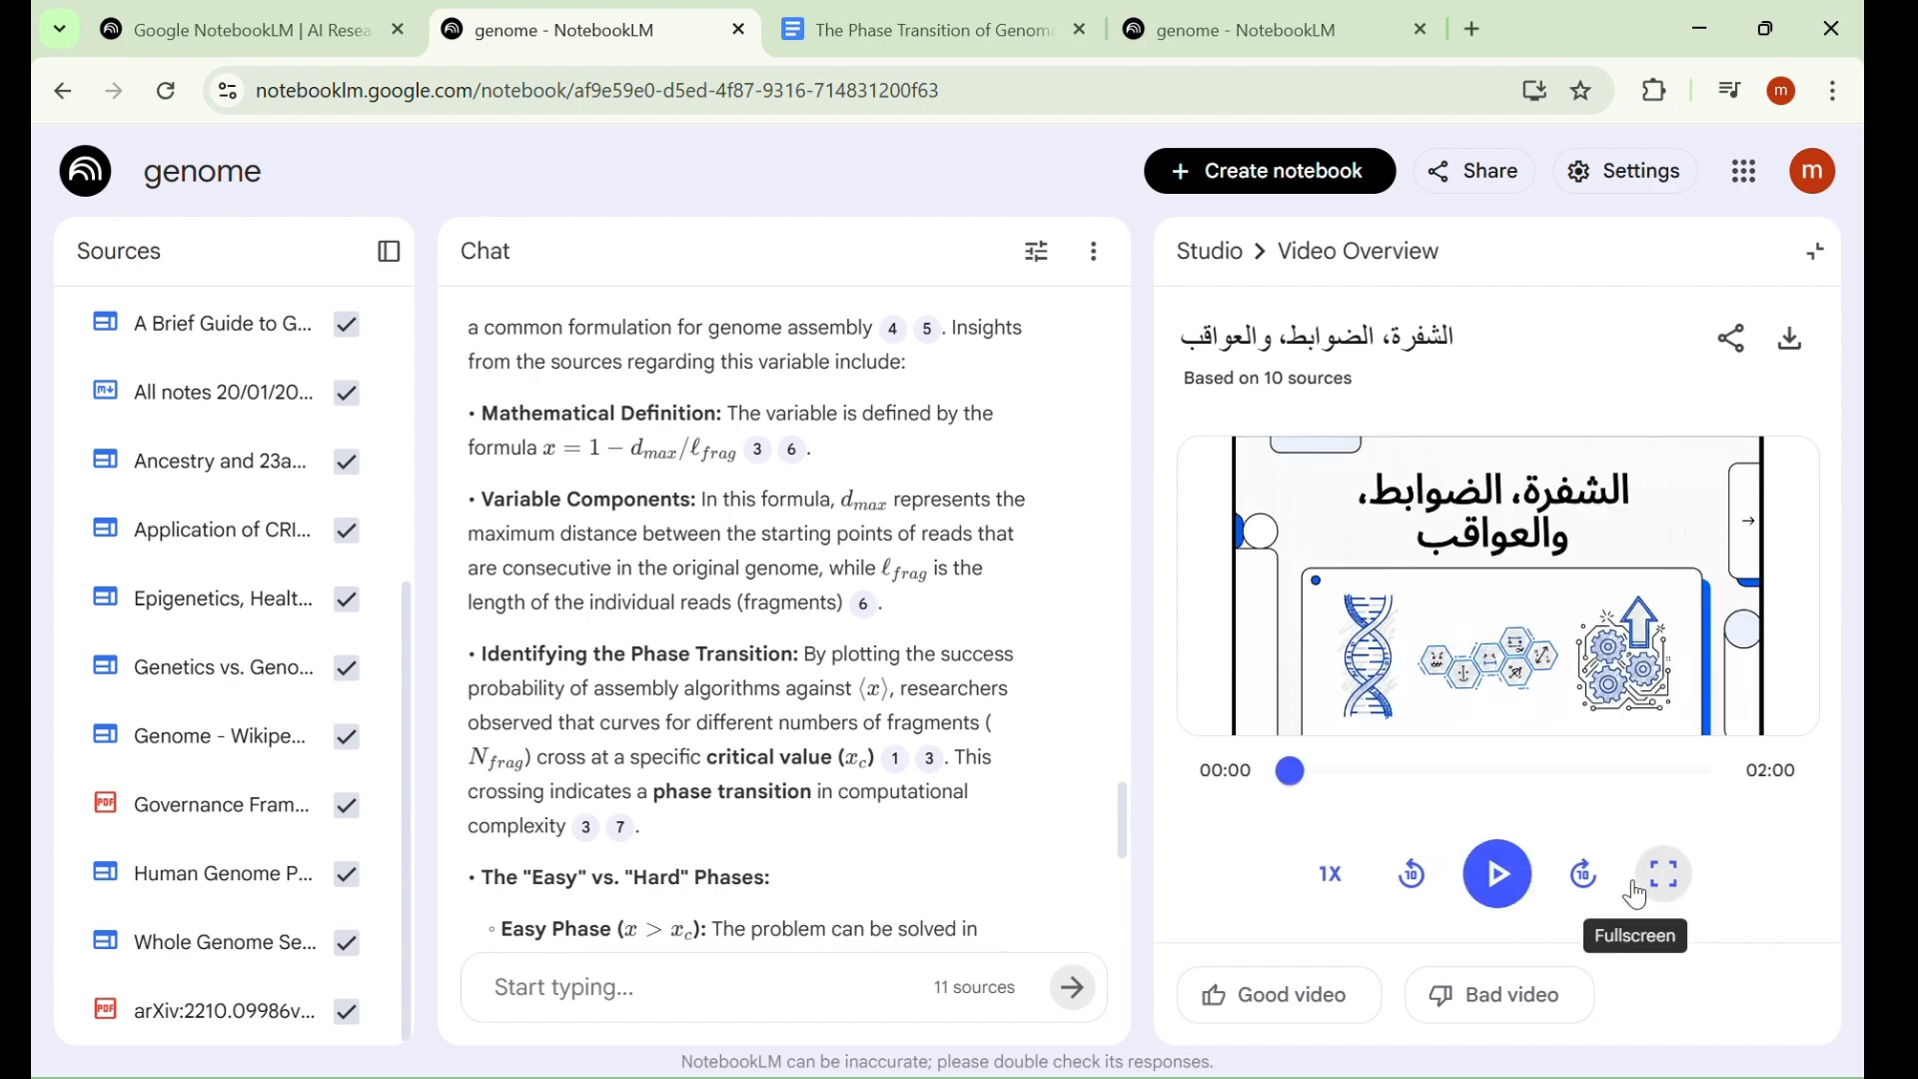
left_click(1648, 885)
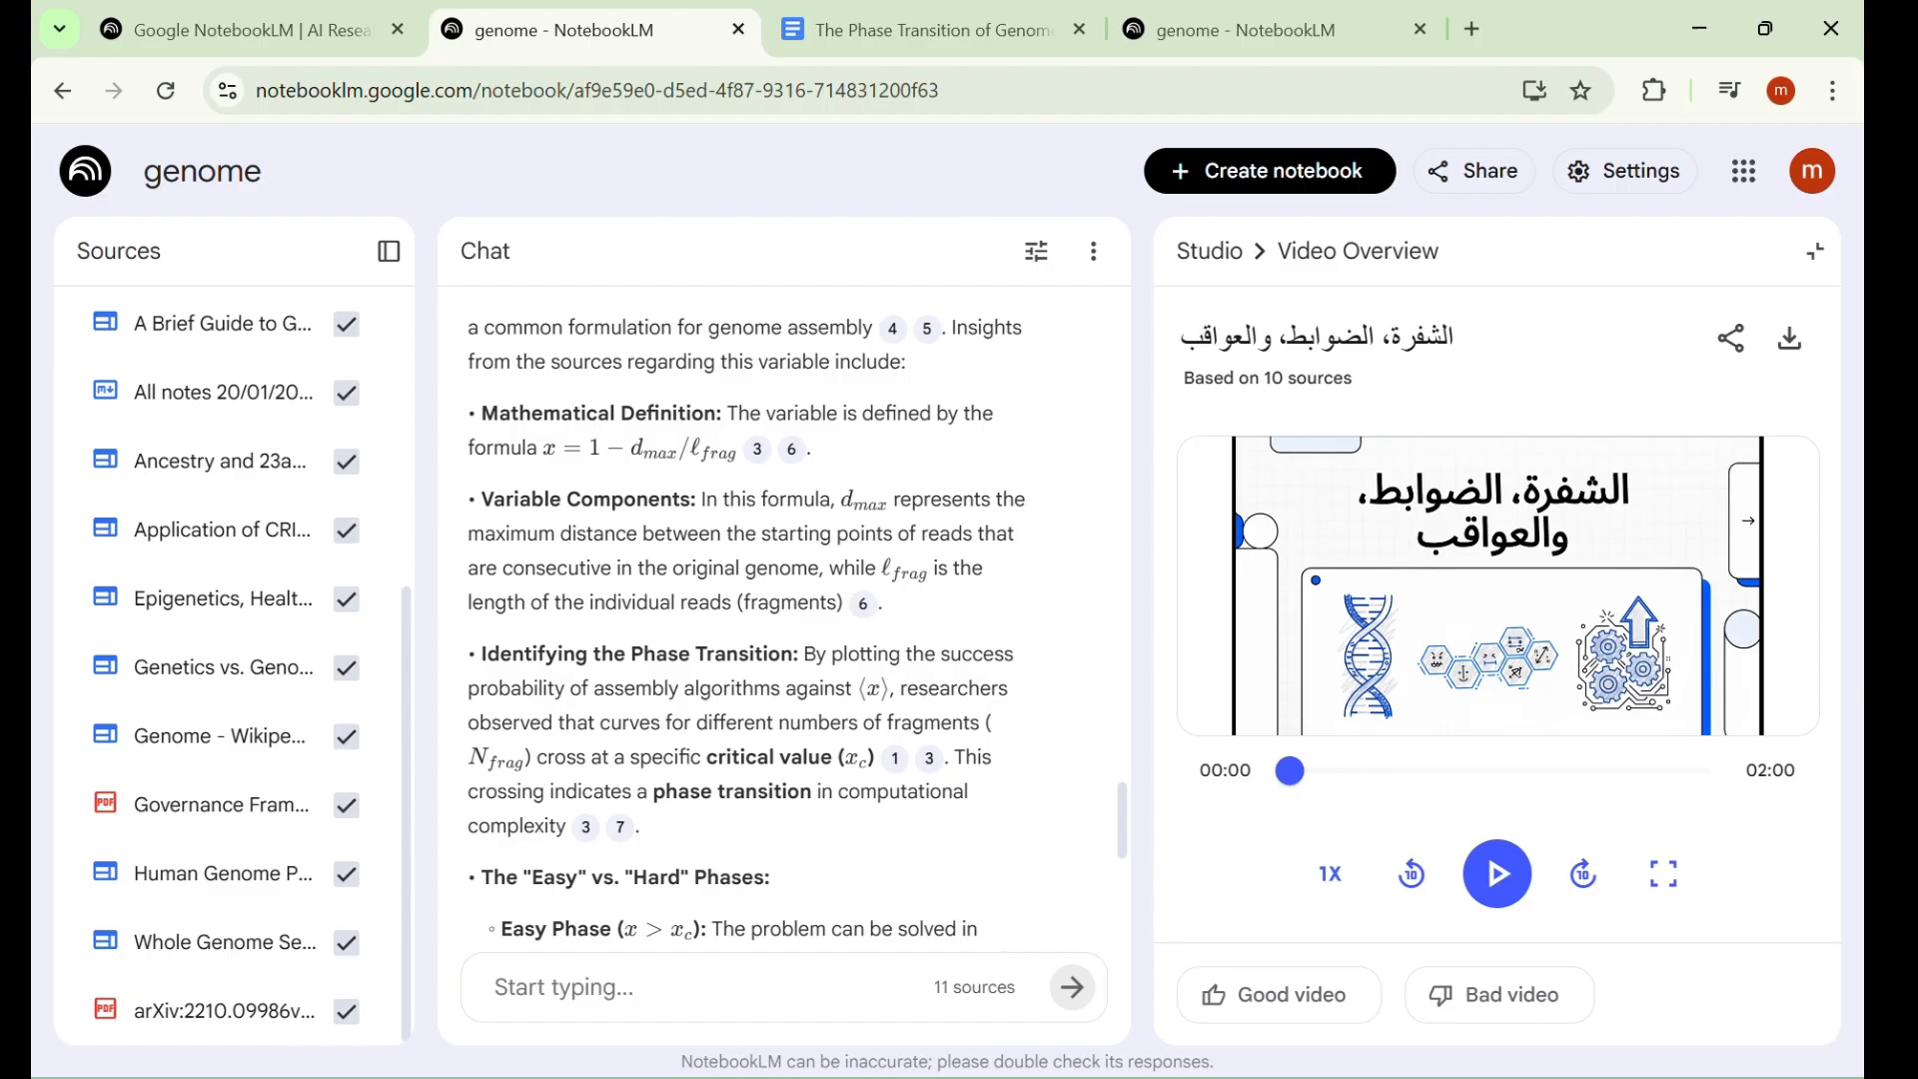
left_click(1761, 1067)
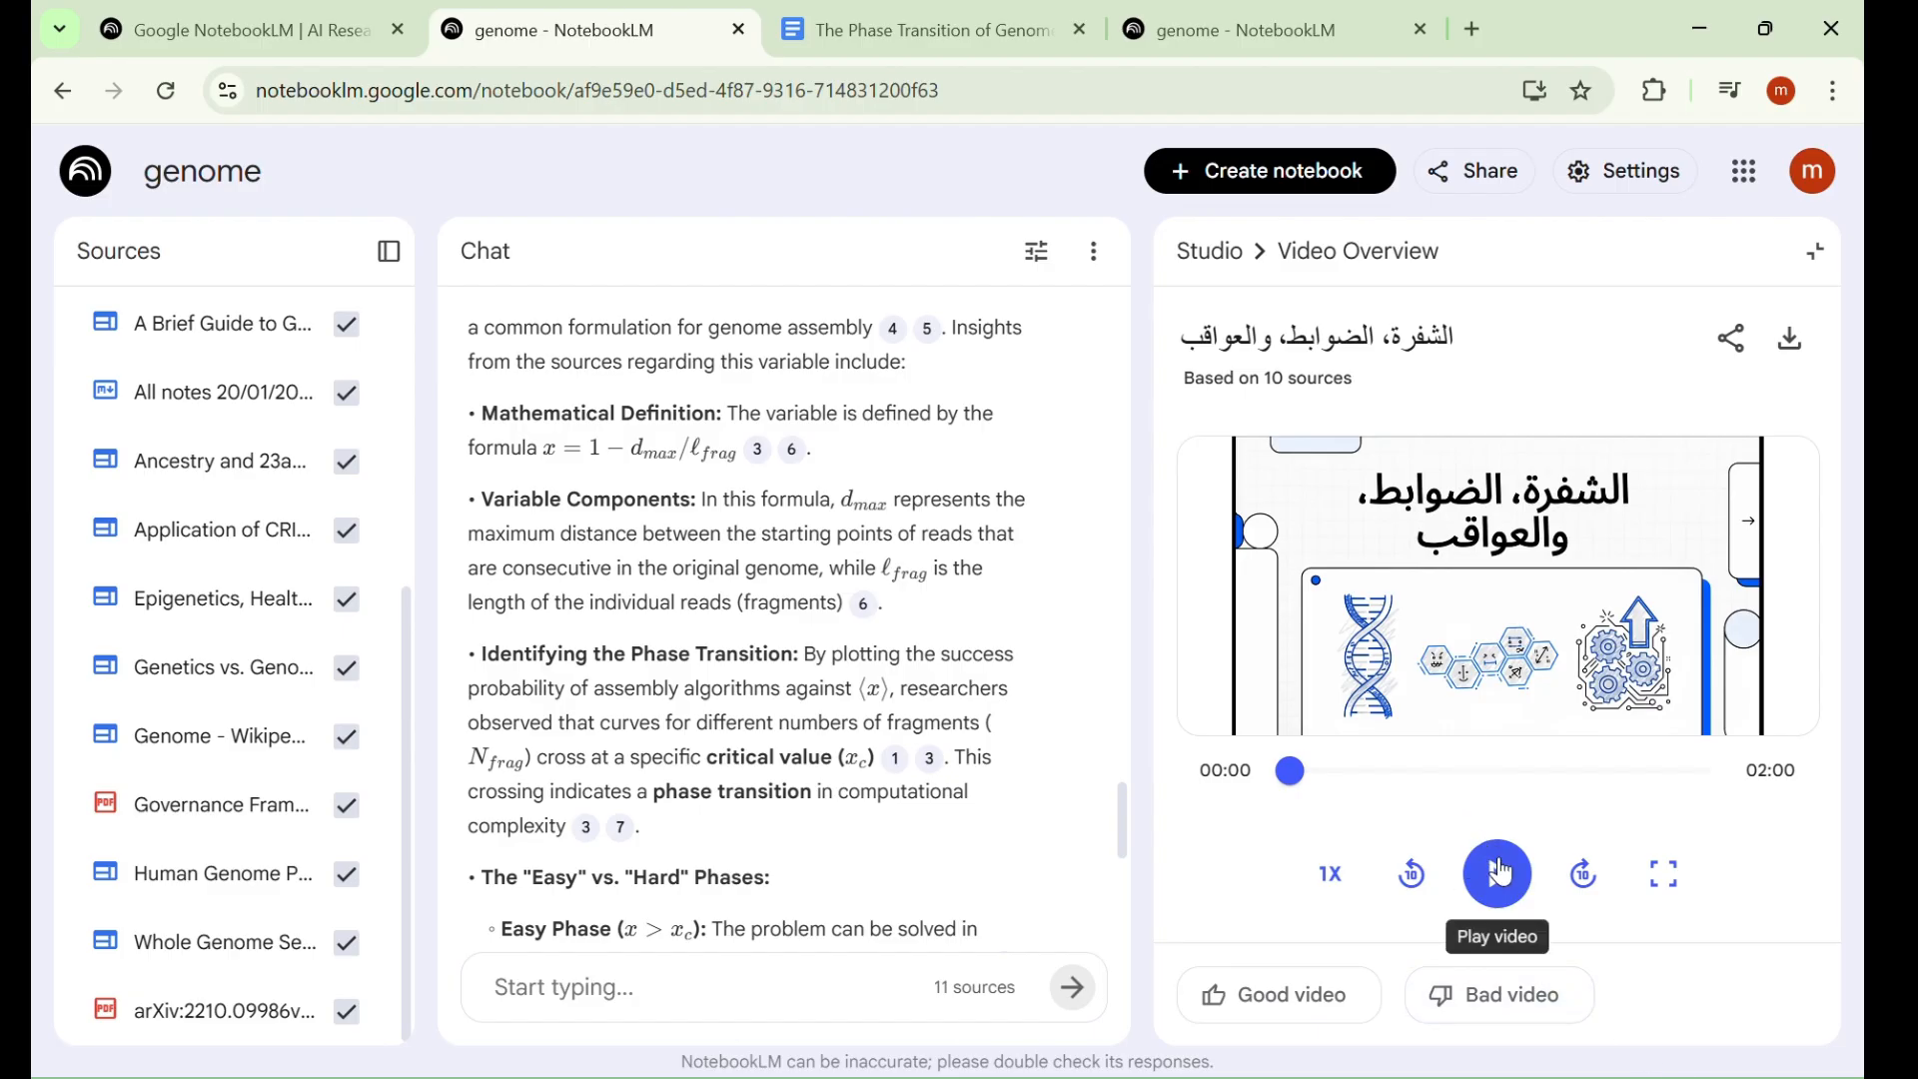
left_click(1499, 874)
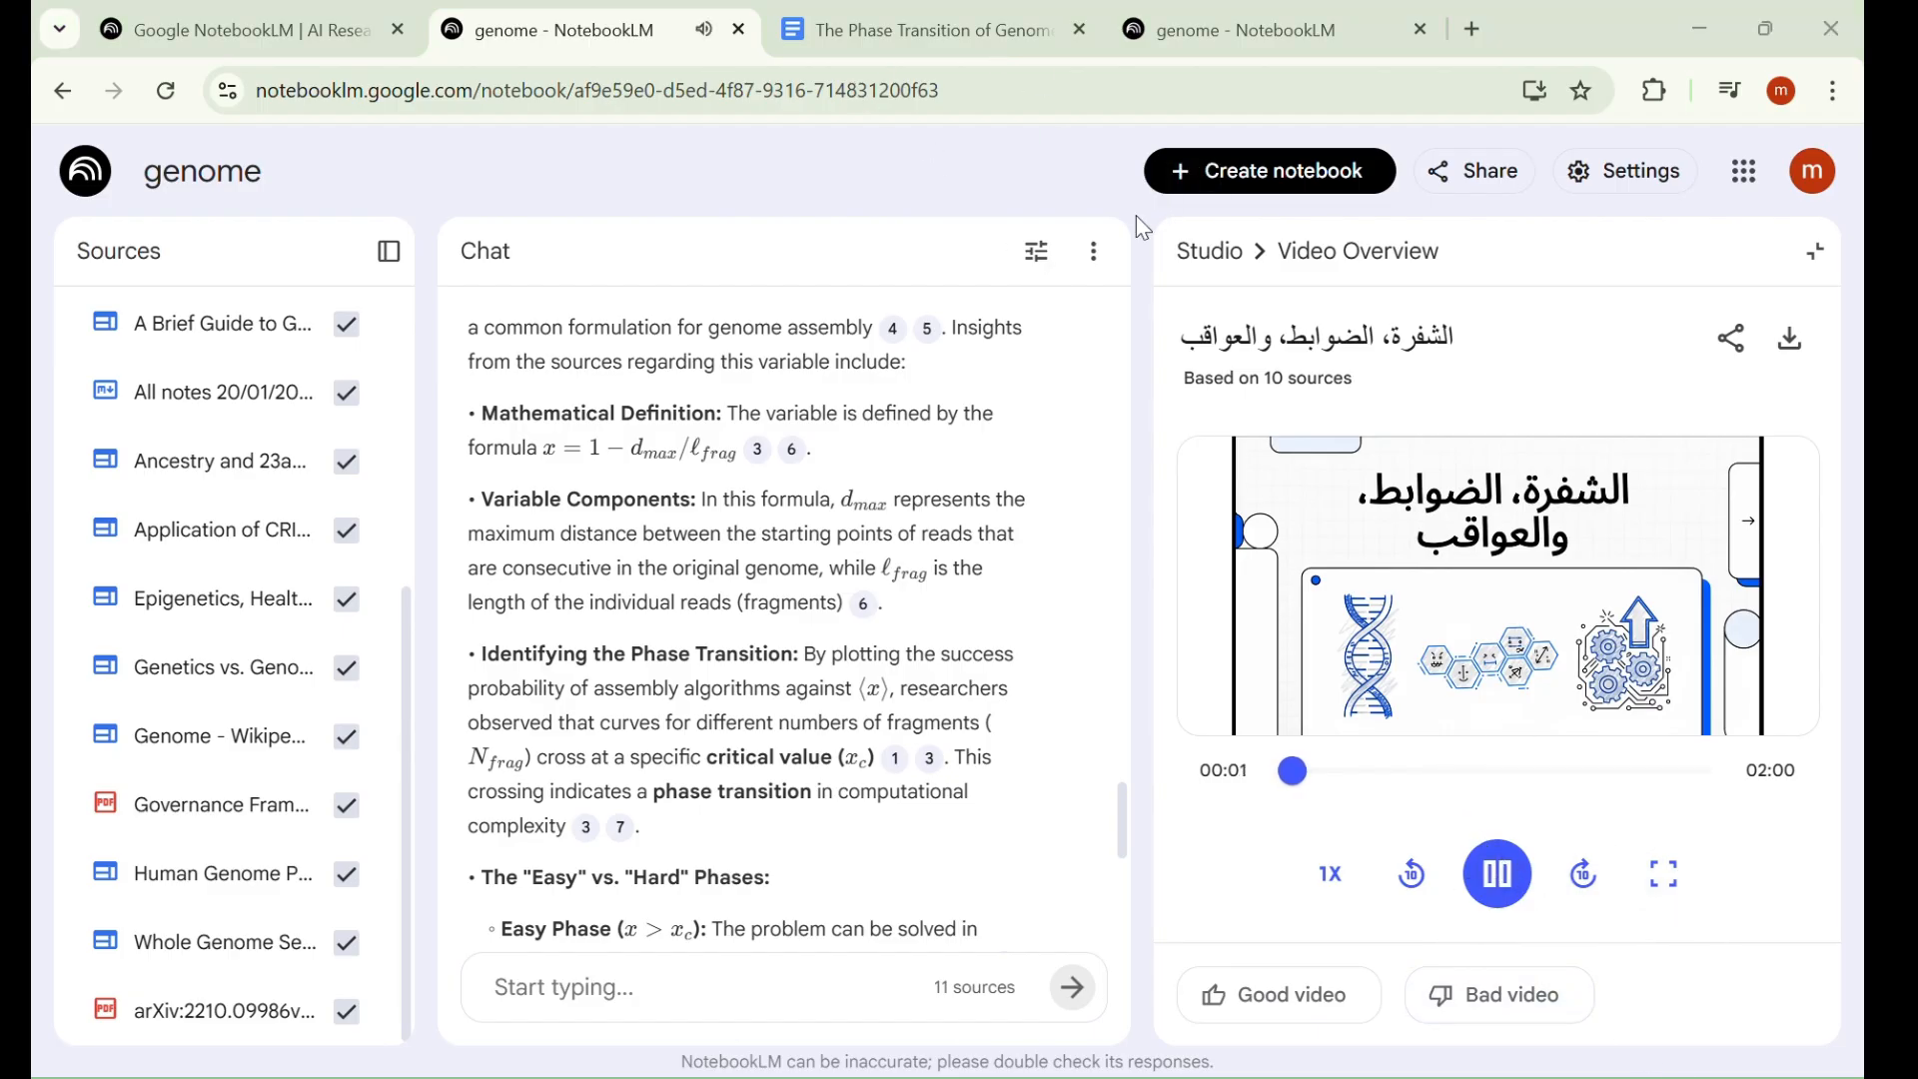
left_click(1667, 878)
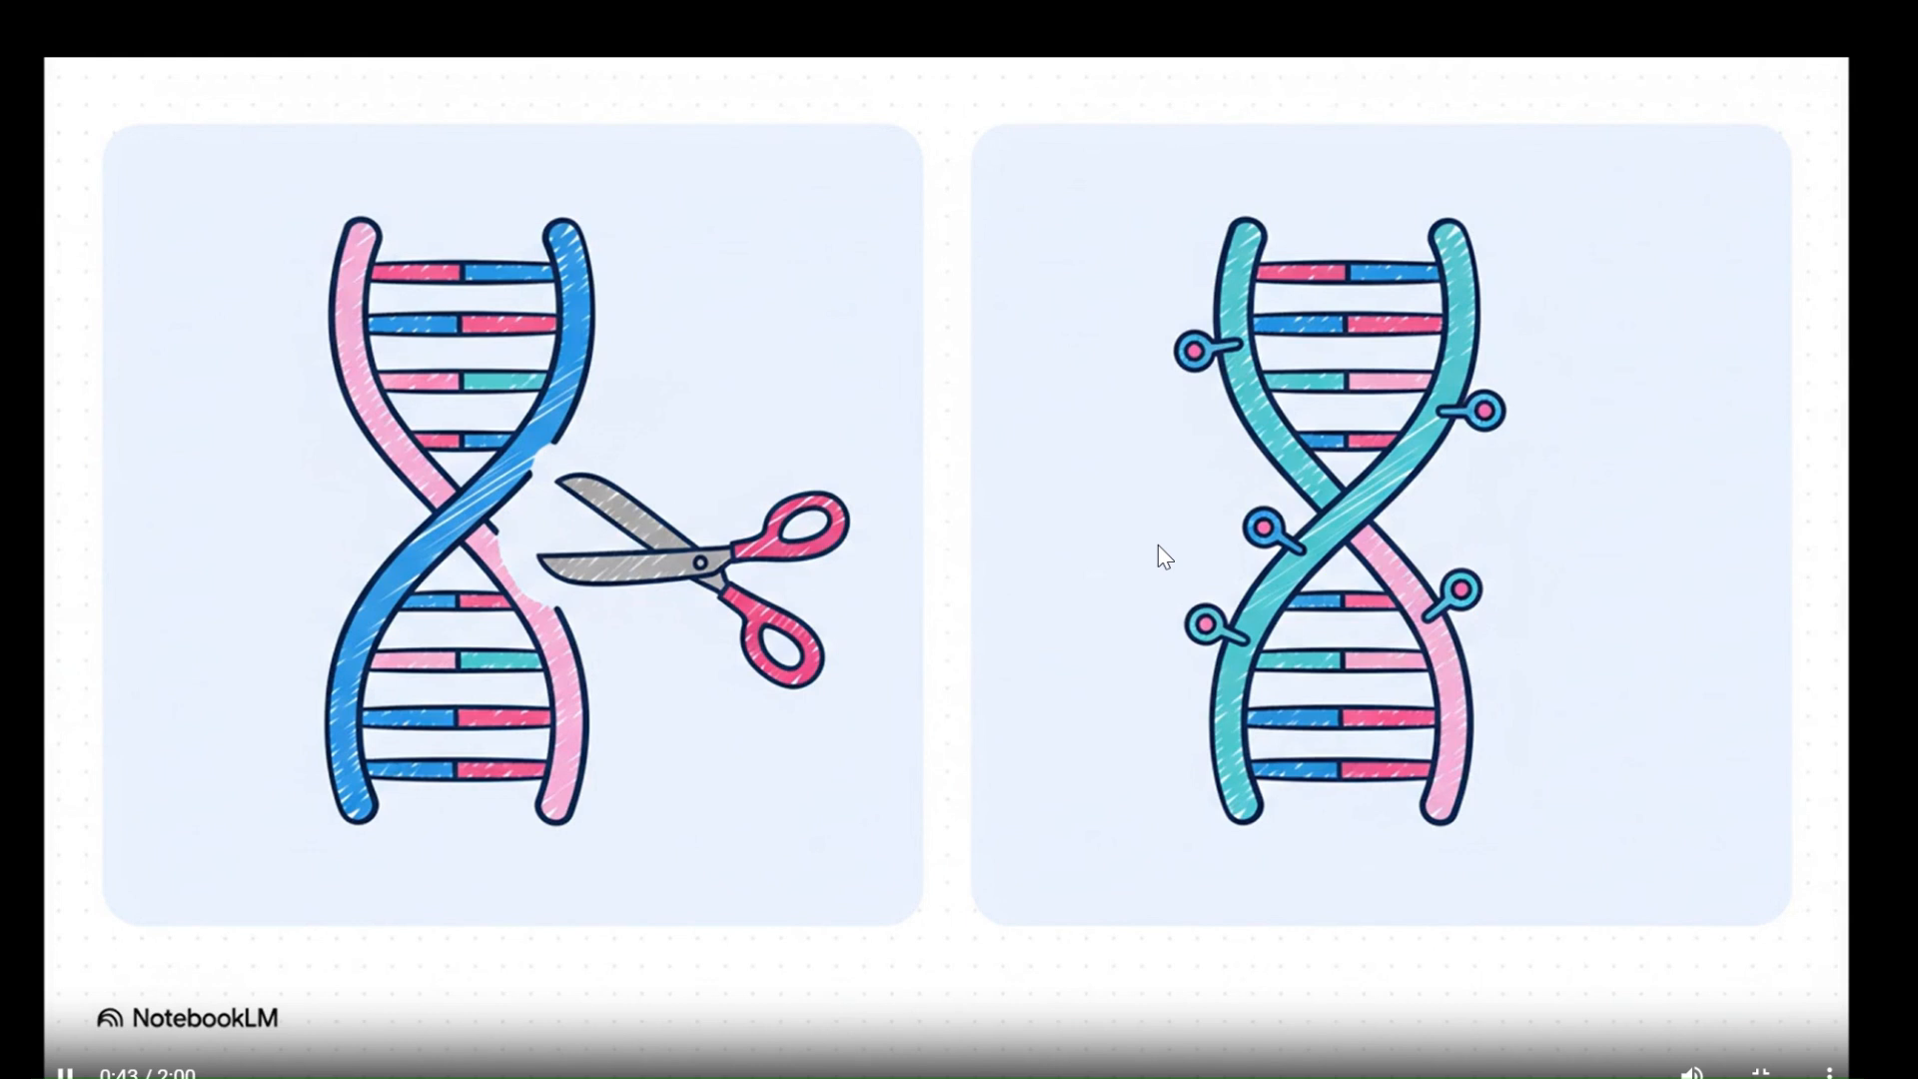
left_click(1159, 545)
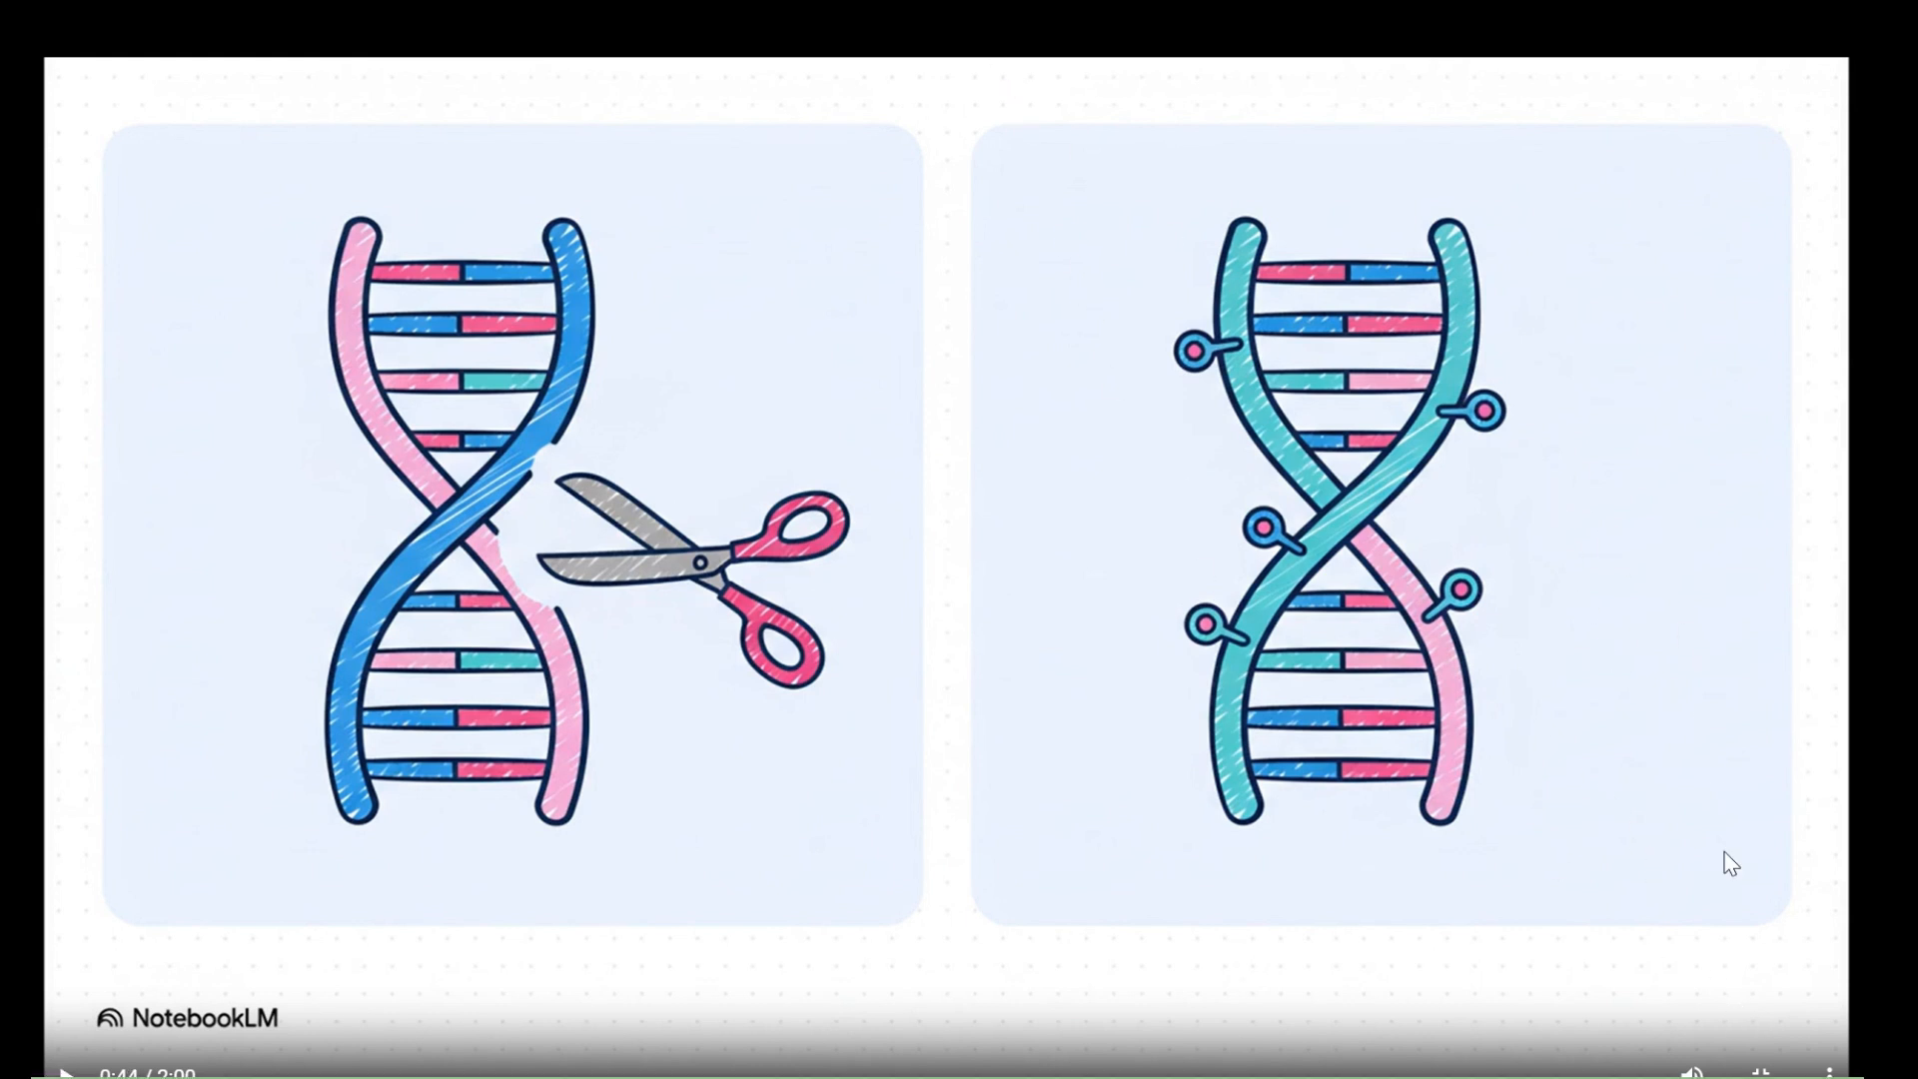
left_click(1761, 1070)
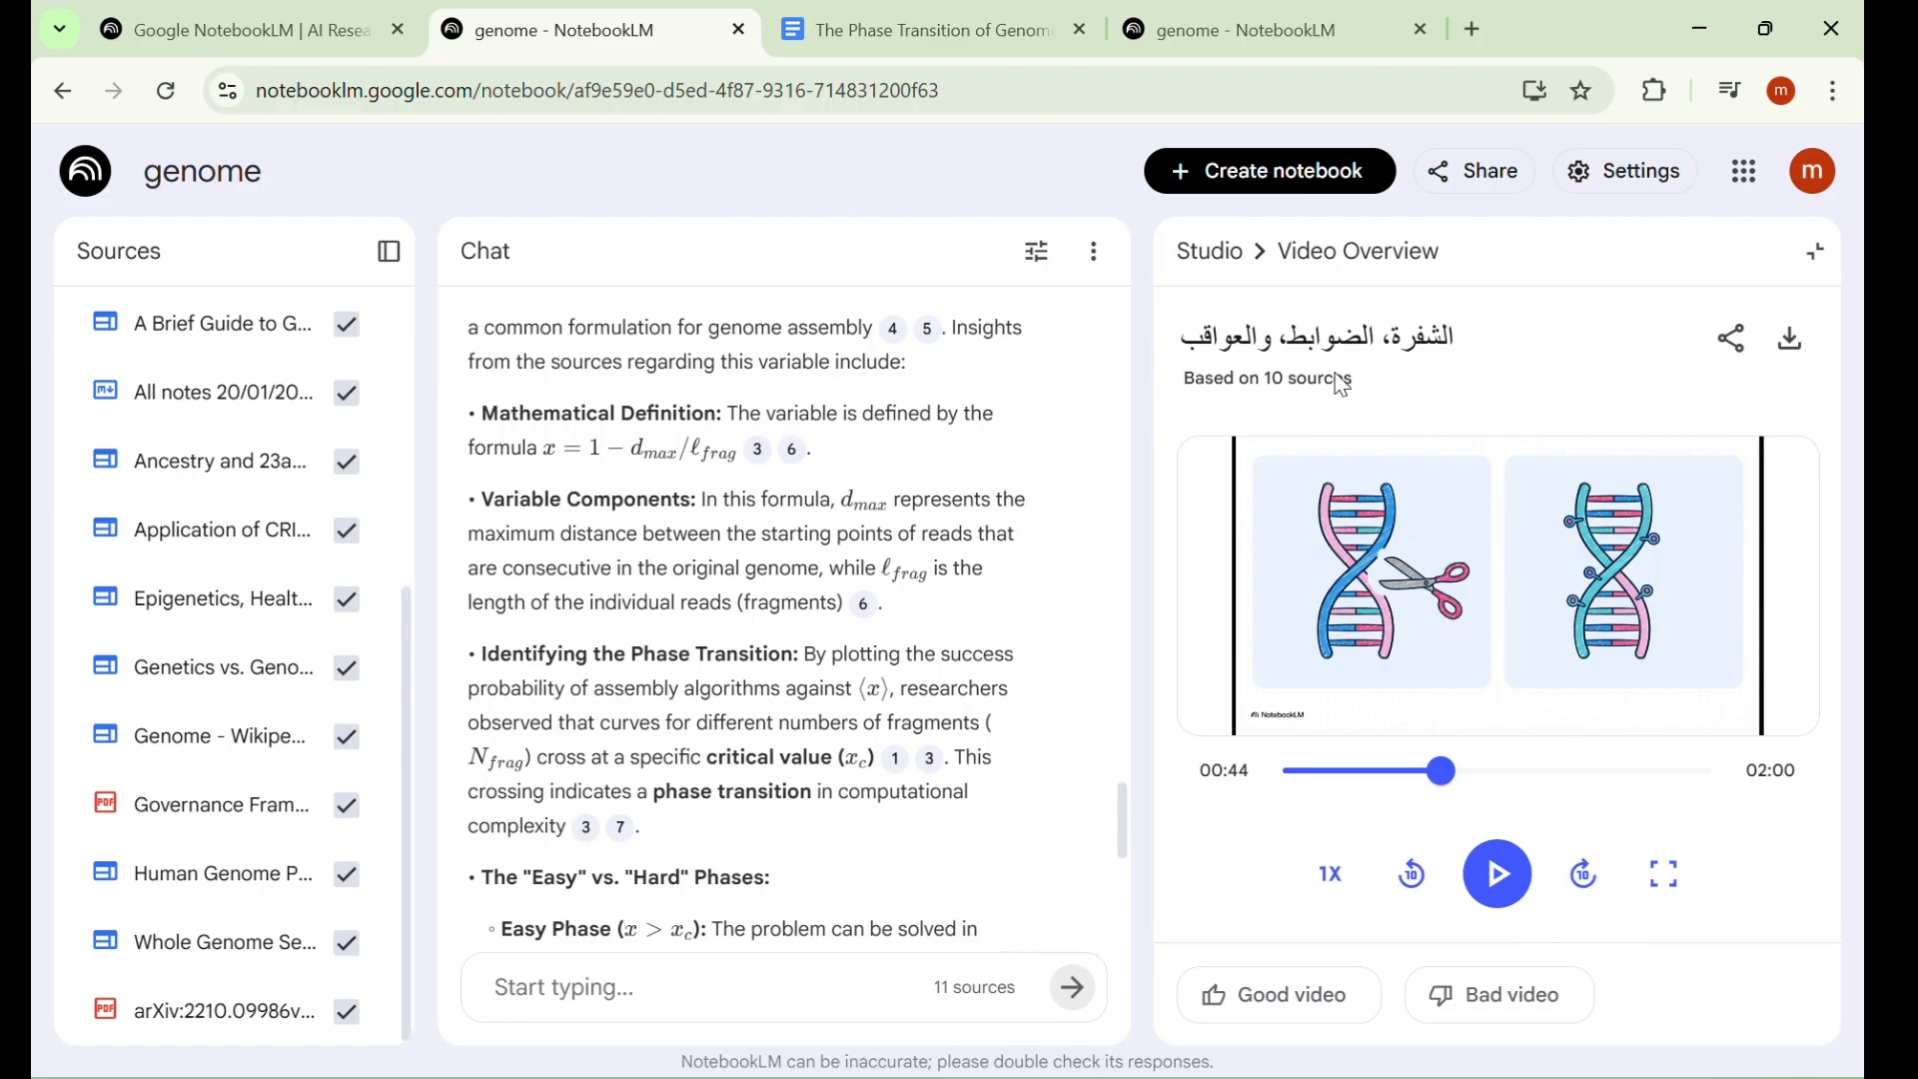
left_click(1214, 276)
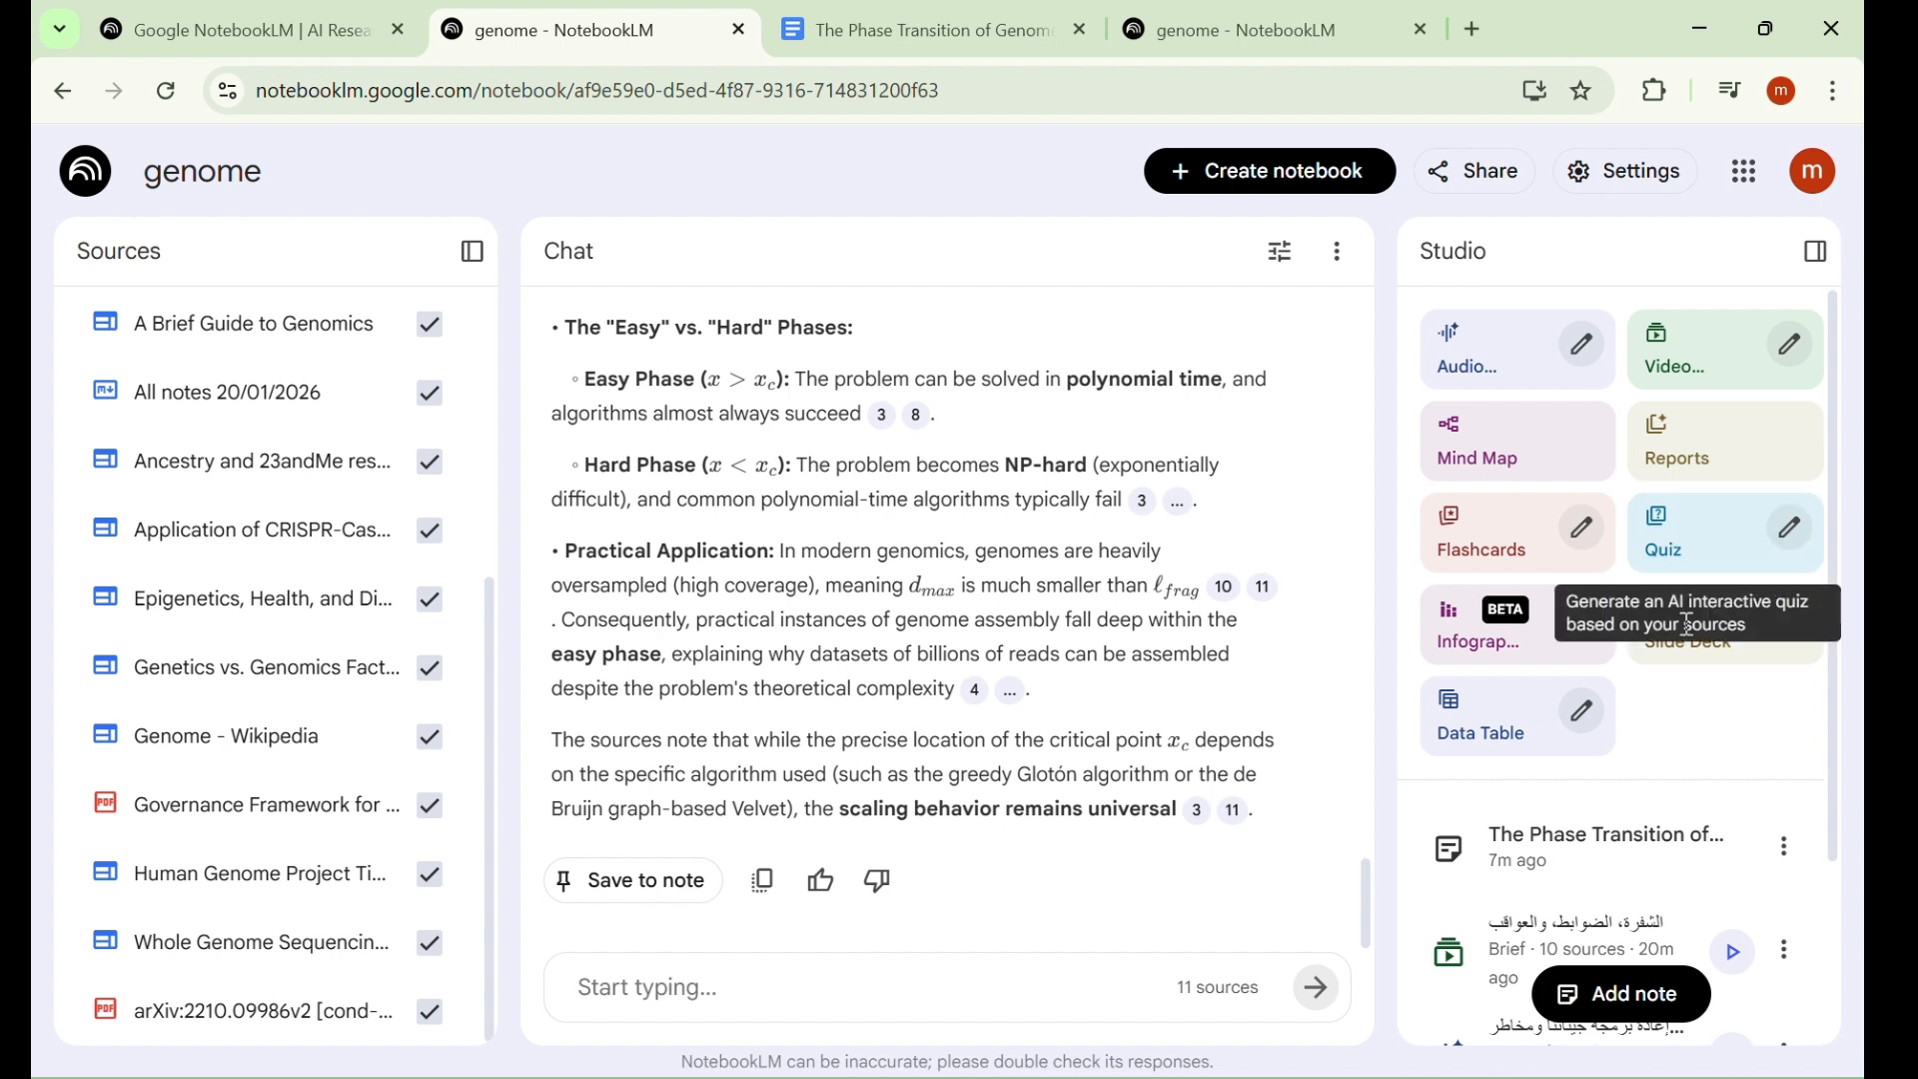
scroll(1759, 780, "down", 3)
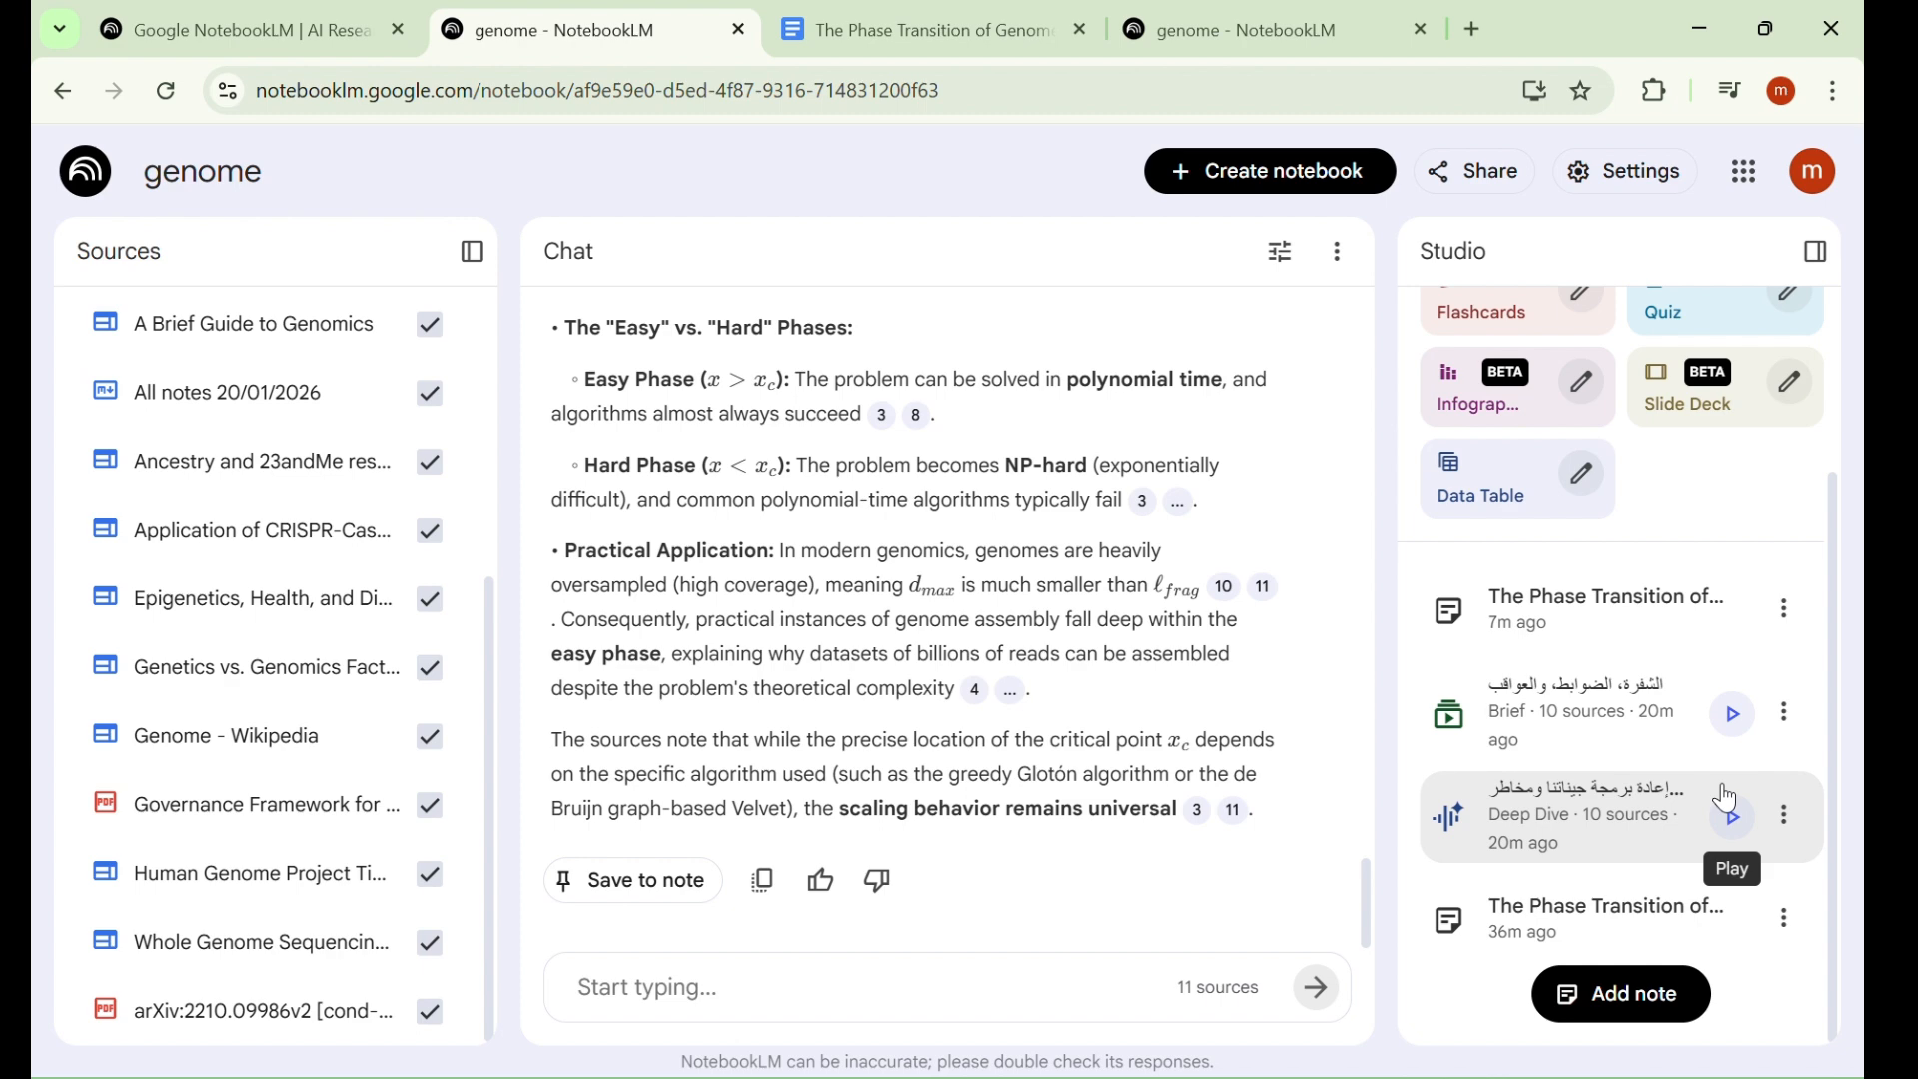
scroll(375, 722, "up", 5)
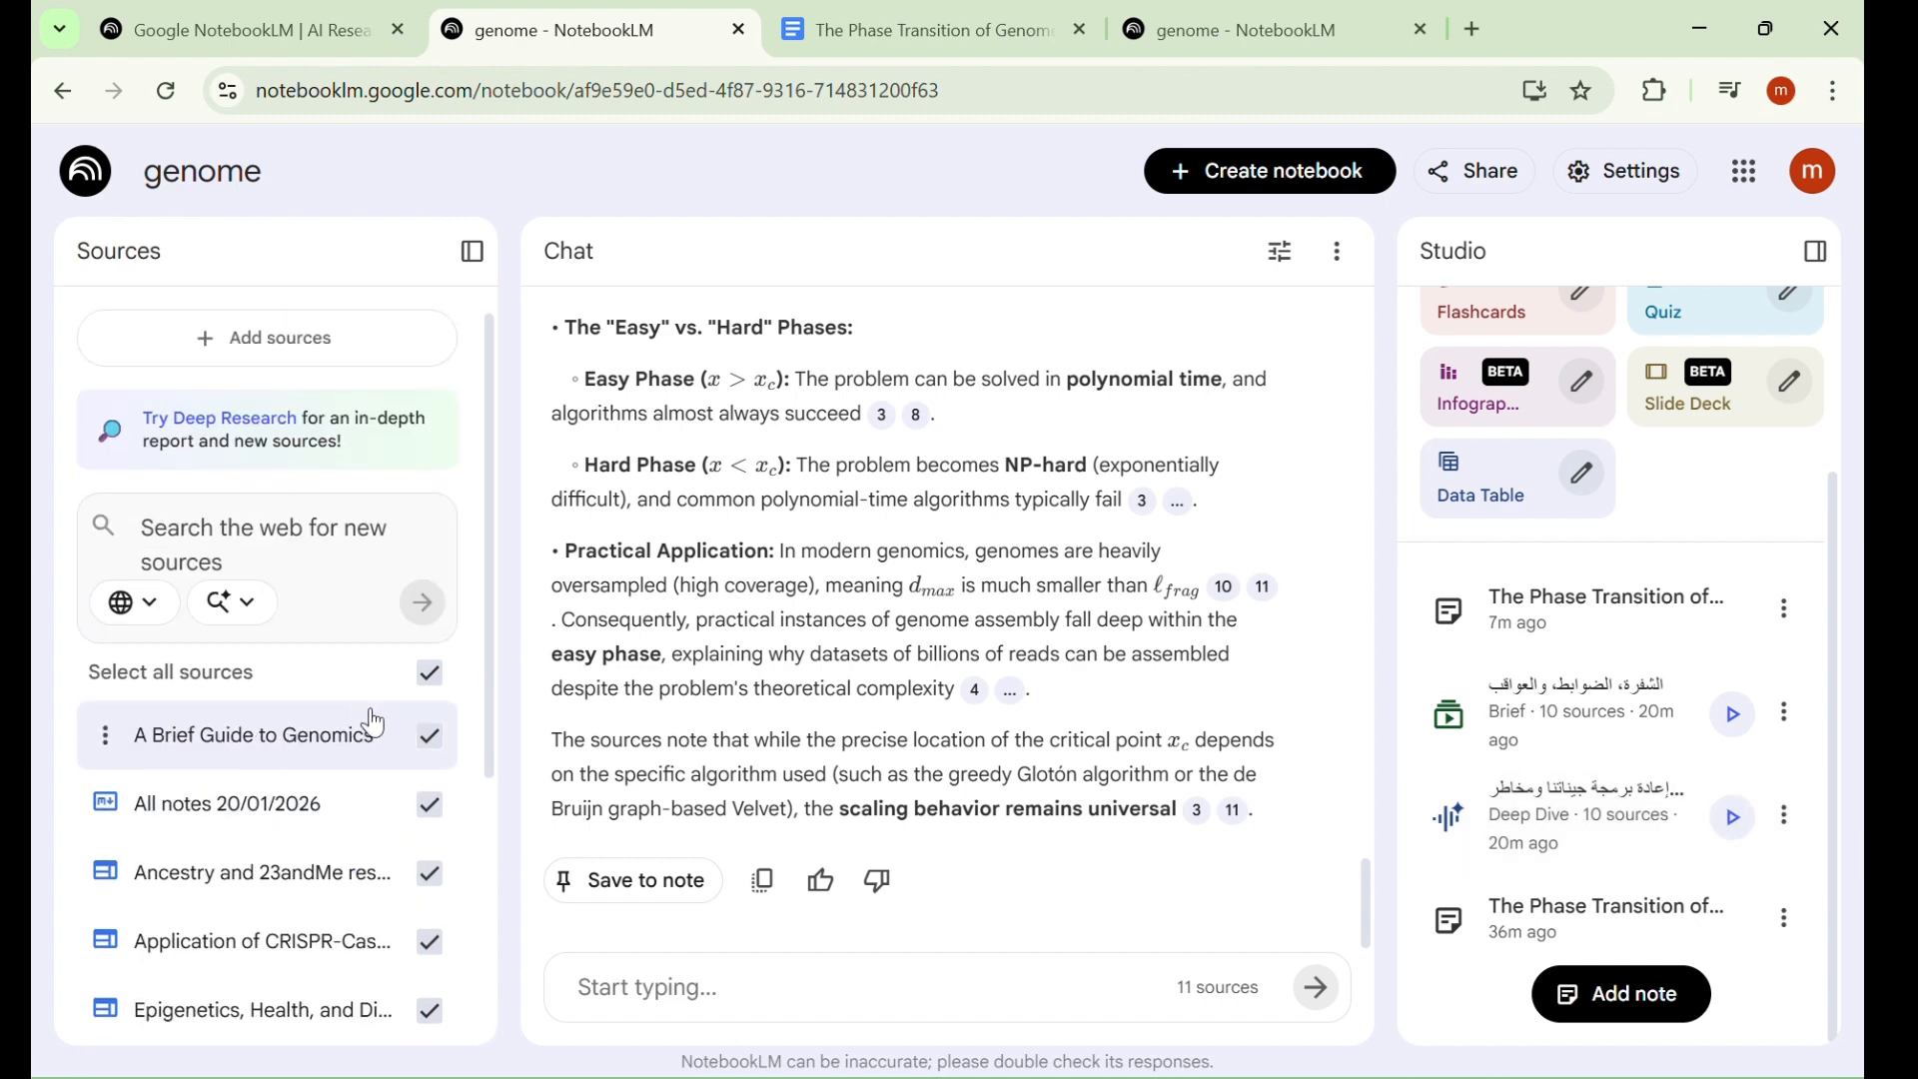